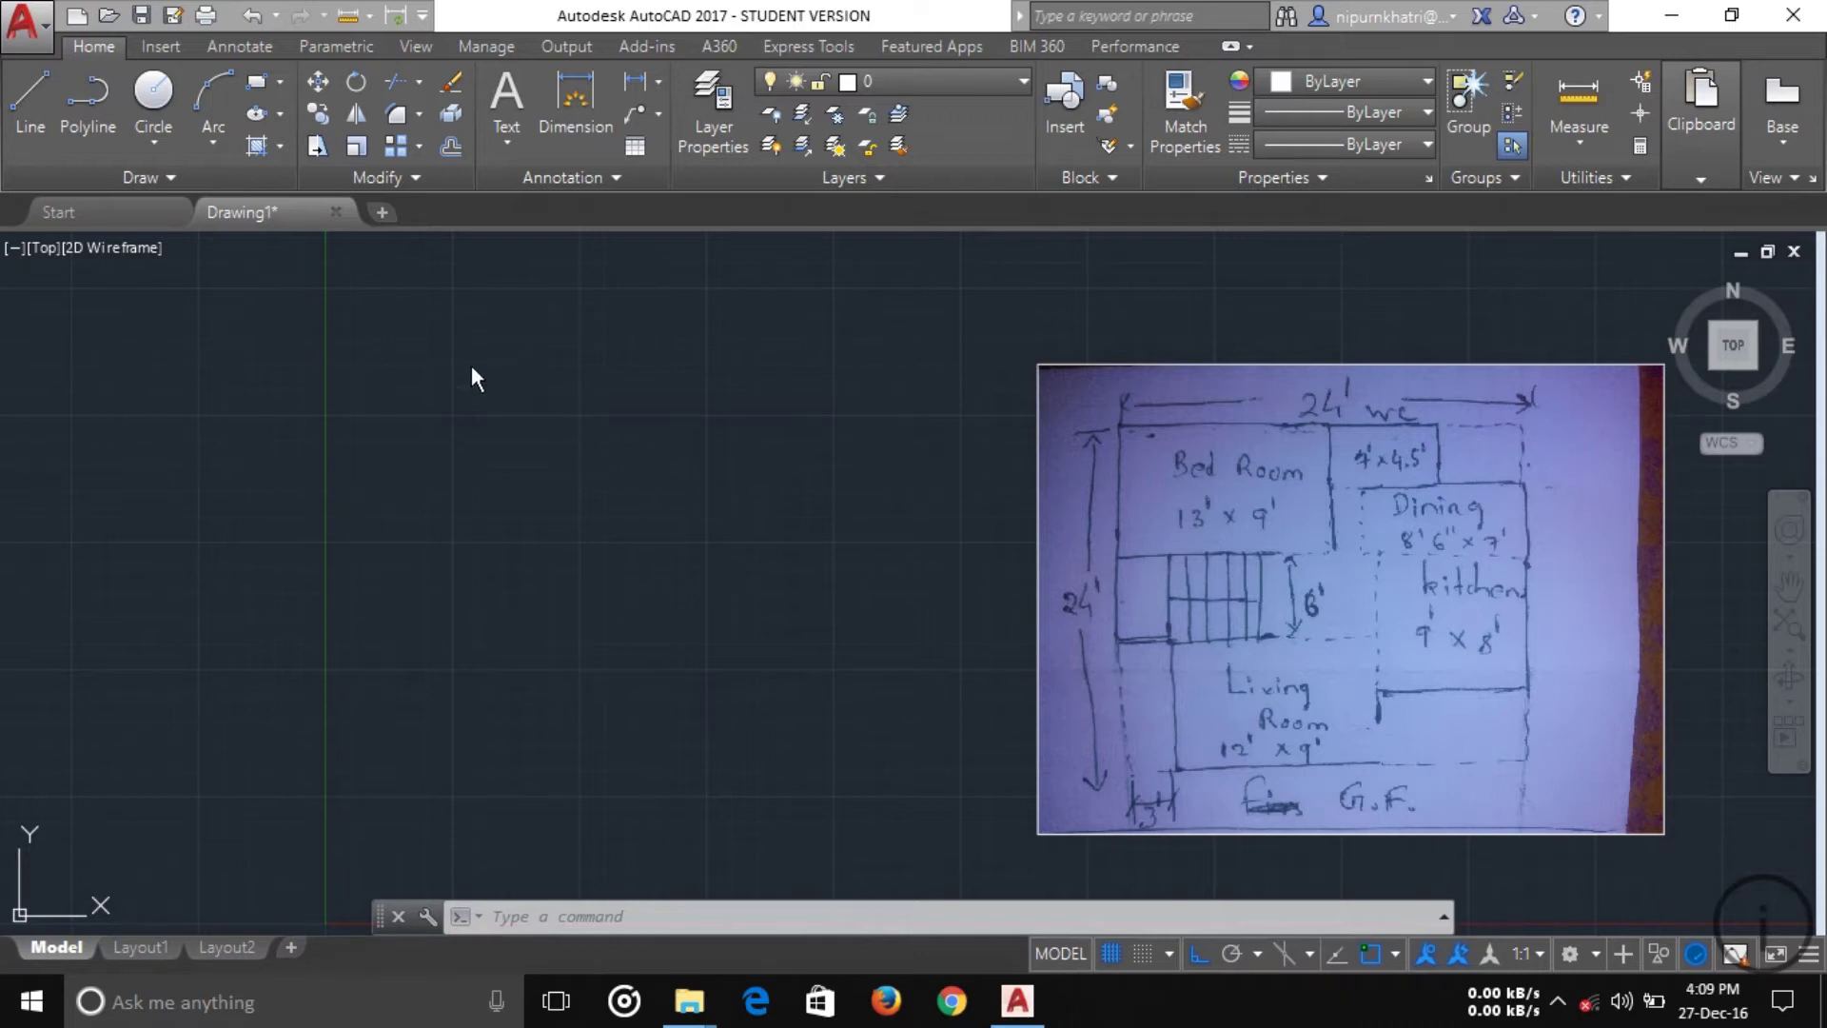
- Draw a first rectangle 24' wide, which comes out as a mistaken thin rectangle
click(392, 323)
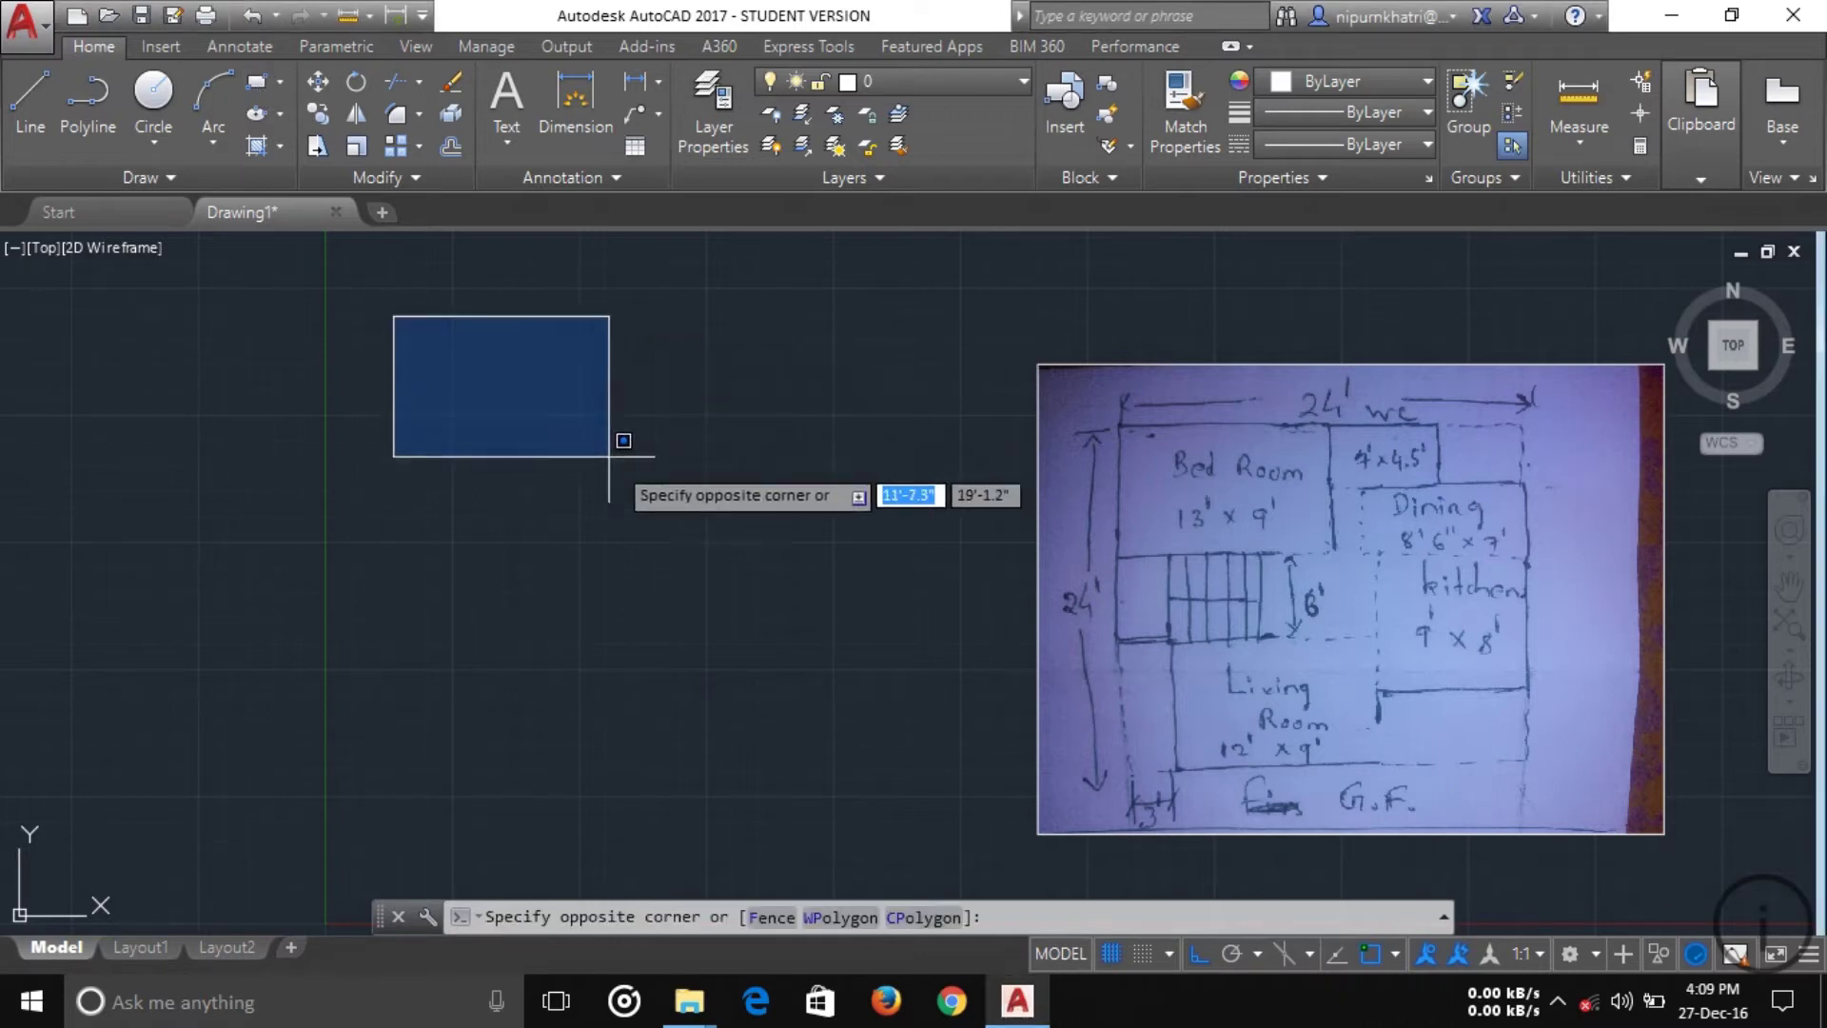
click(596, 457)
click(255, 90)
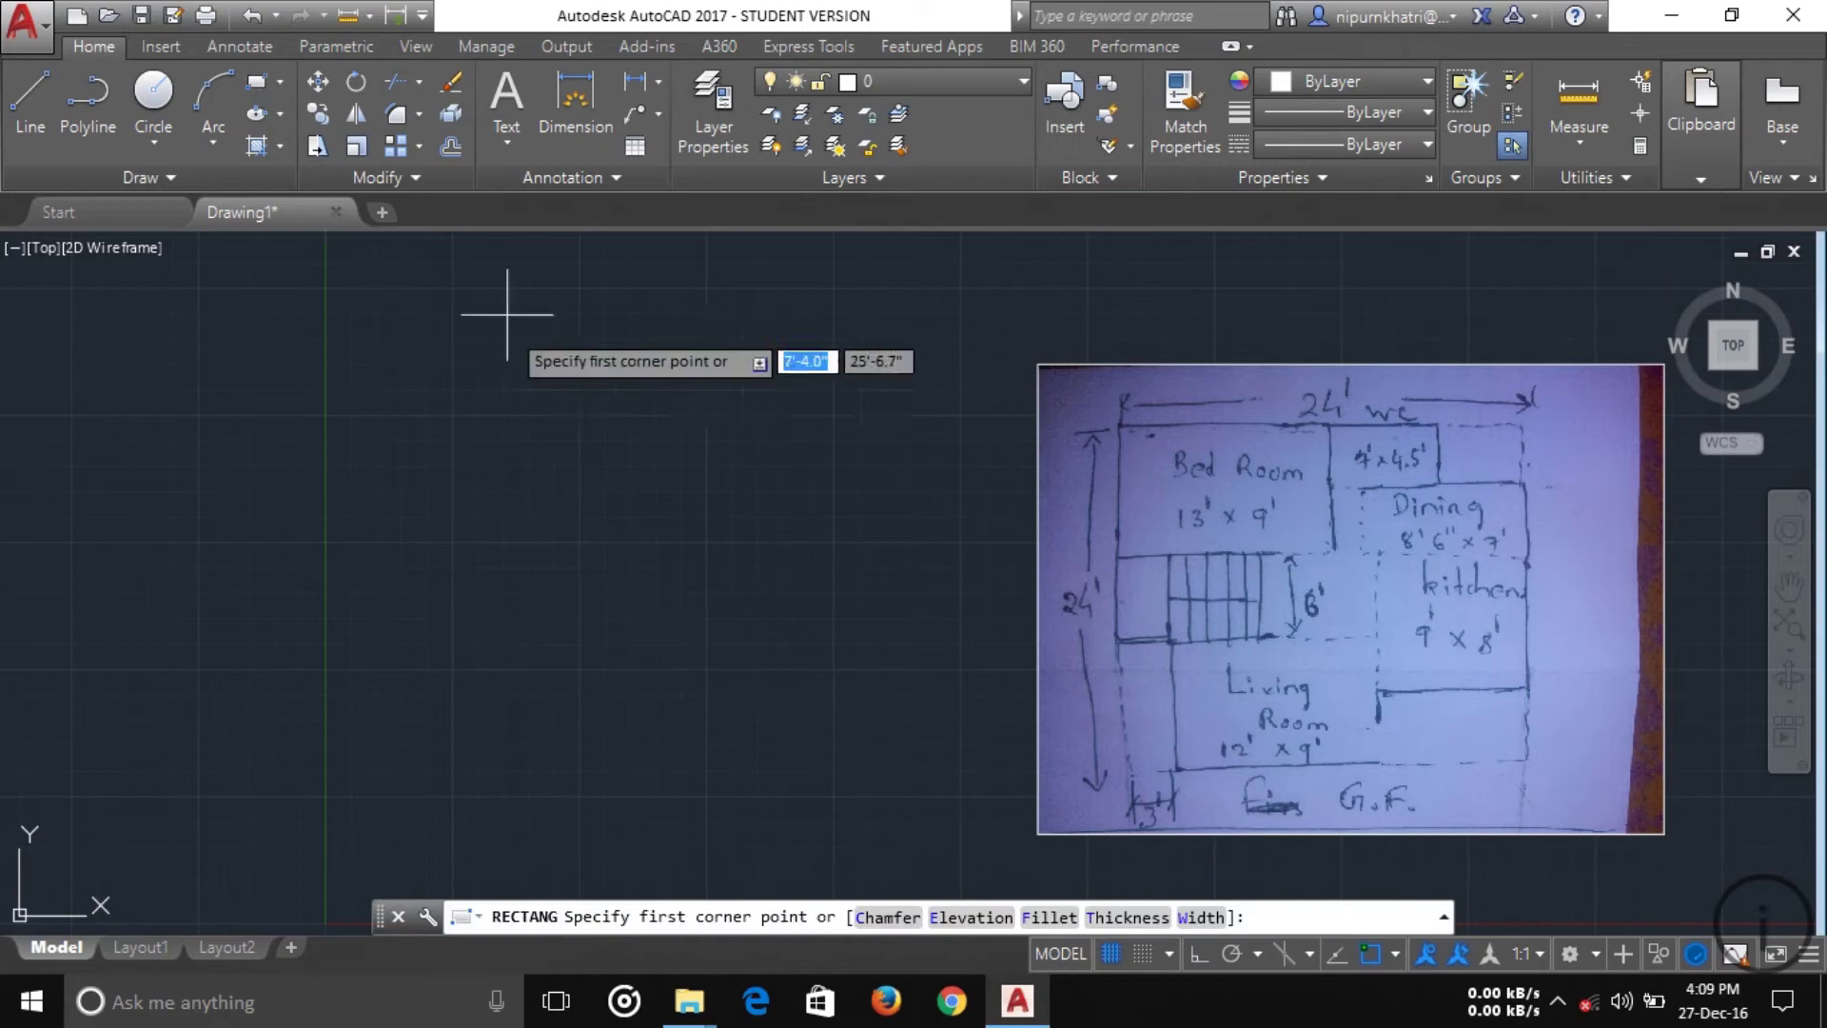
click(391, 296)
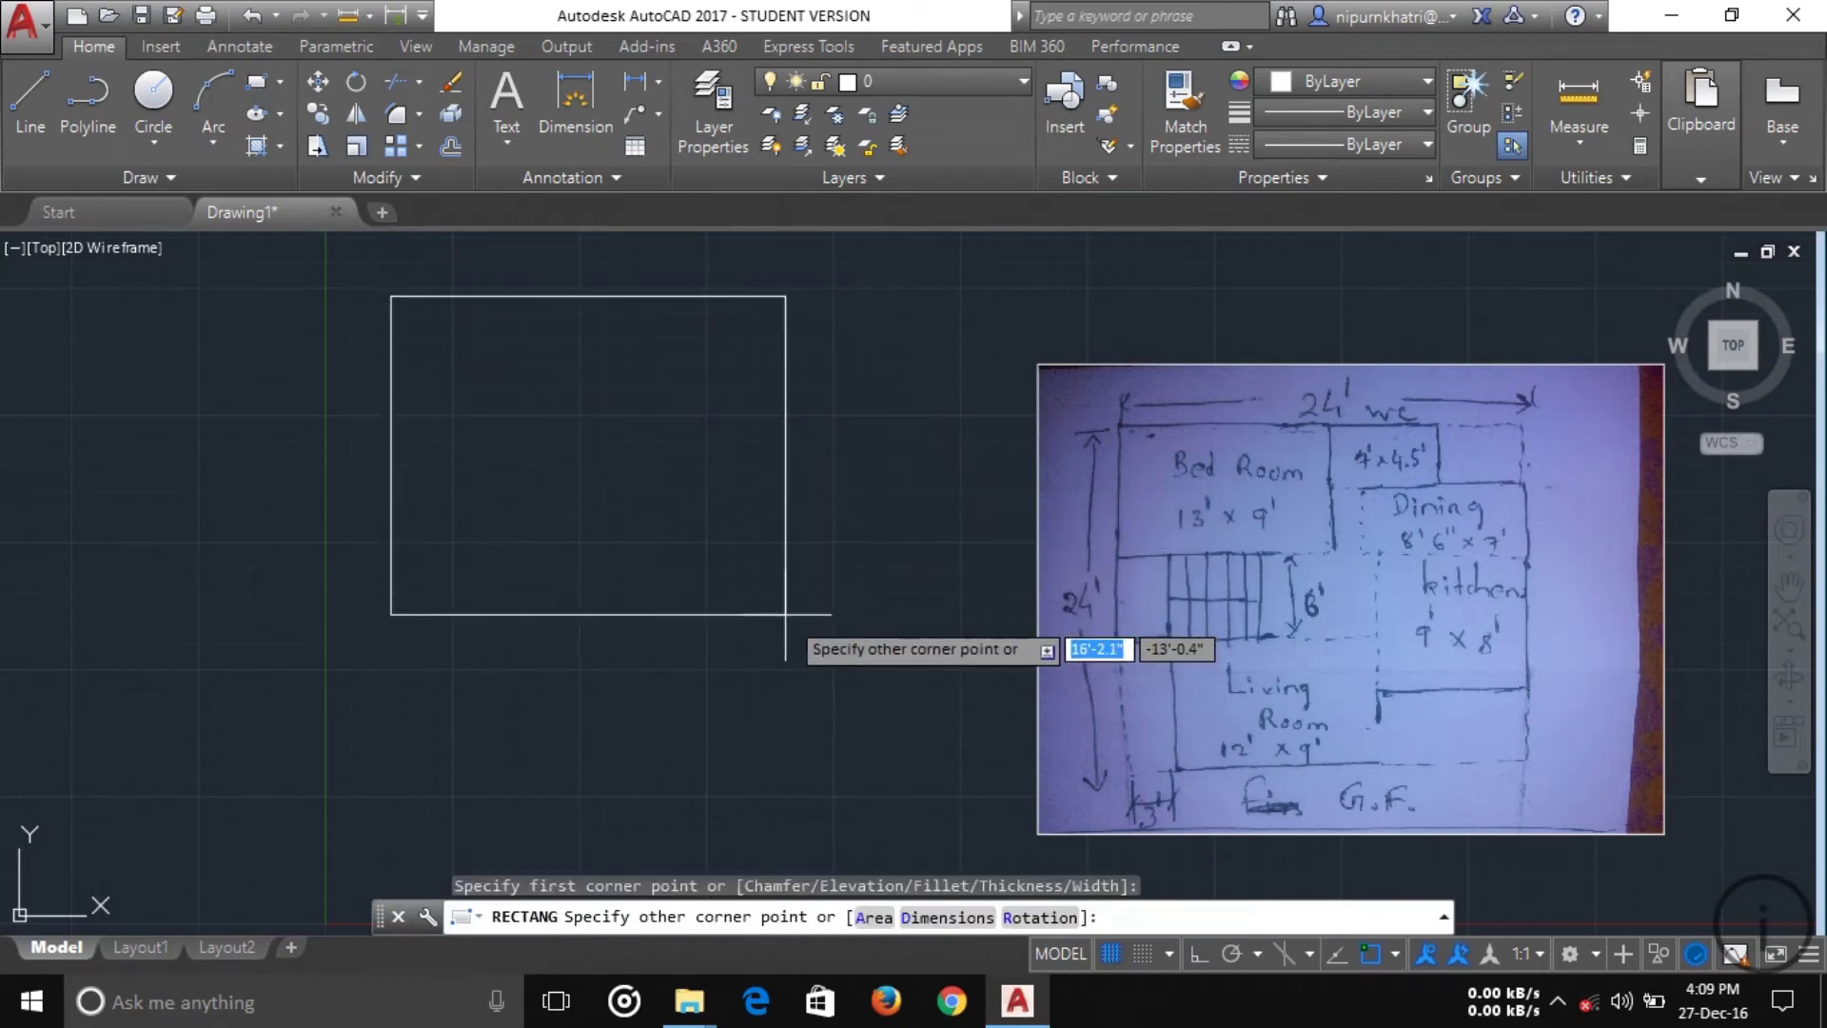
text(24)
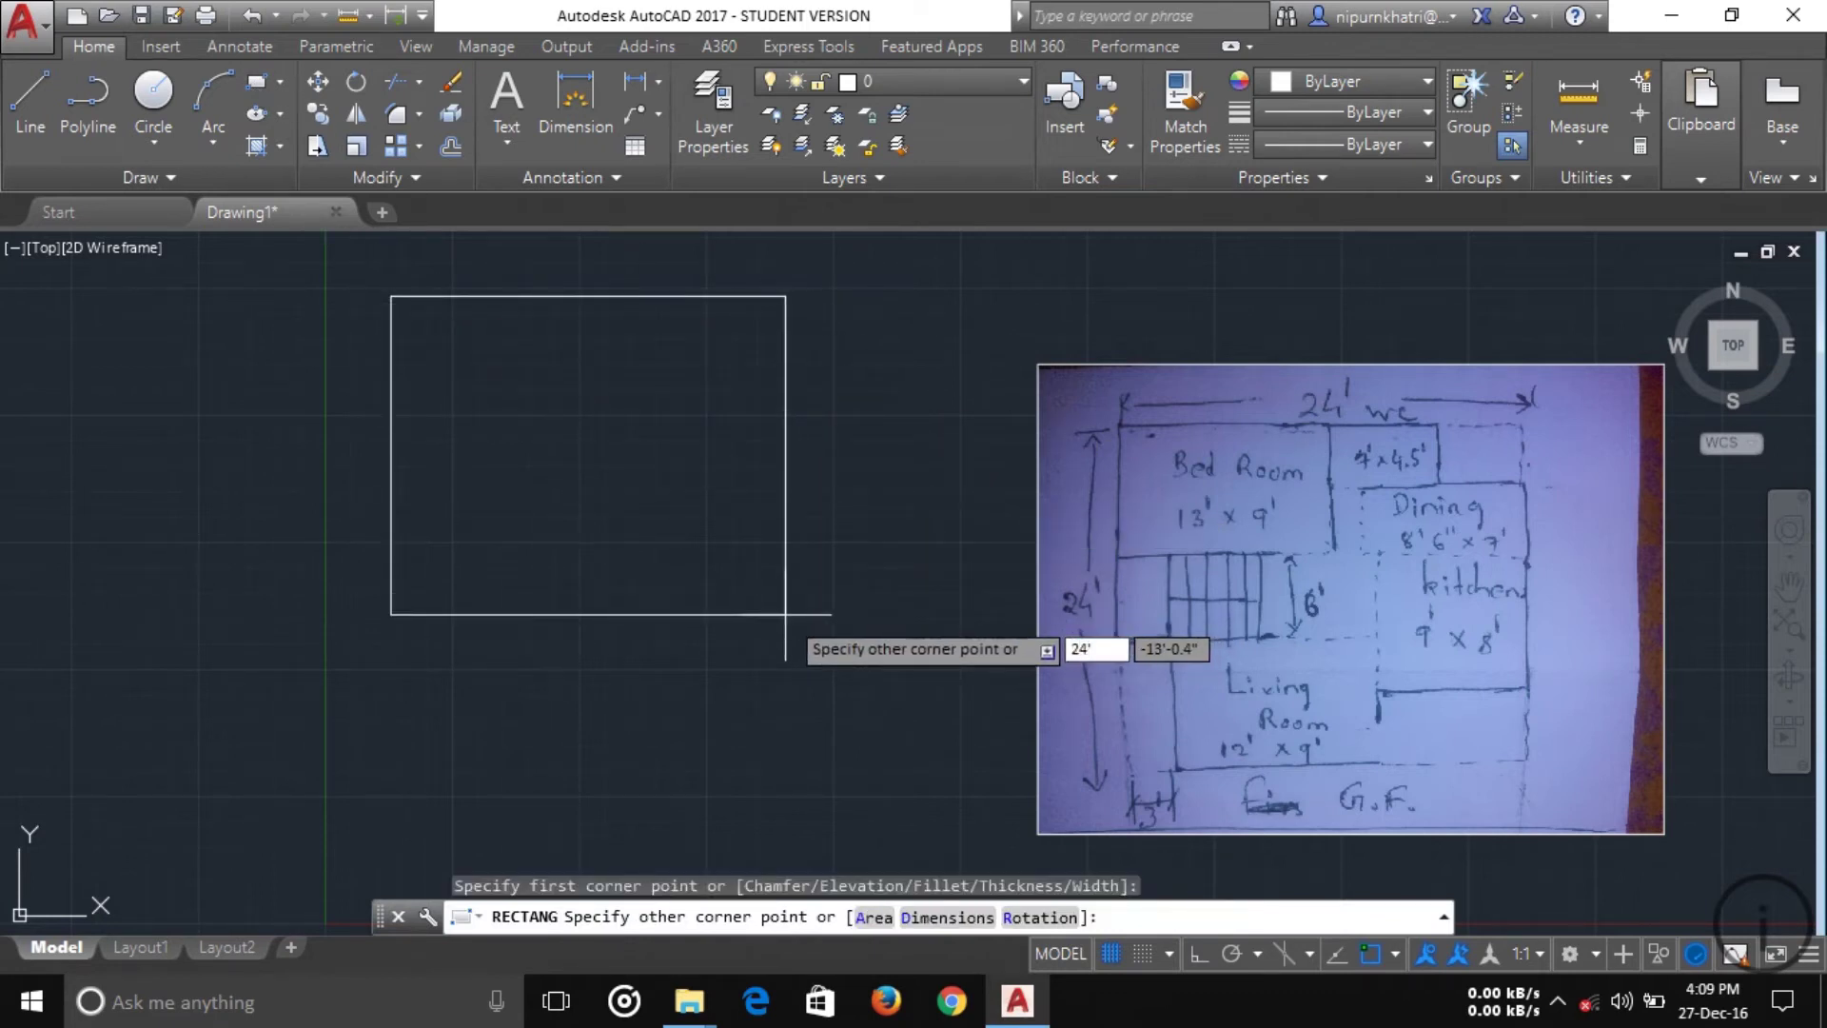
text(')
key(Tab)
text(224)
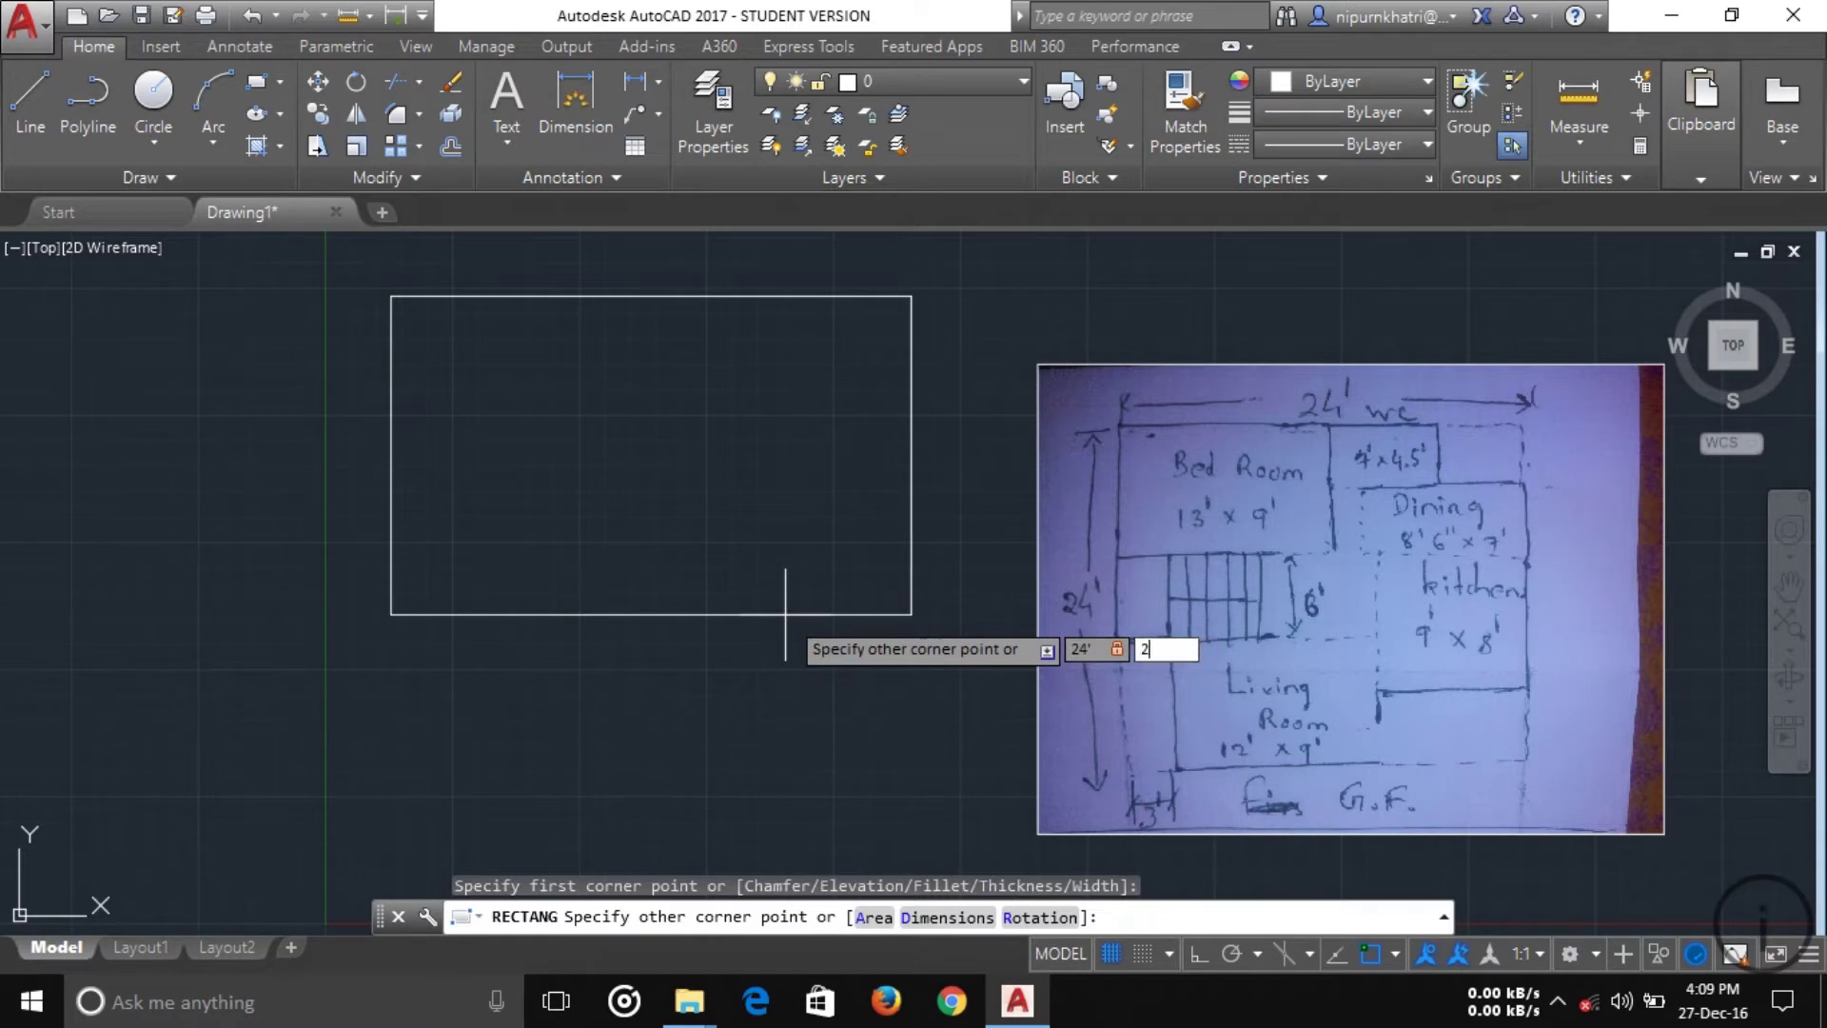
key(Return)
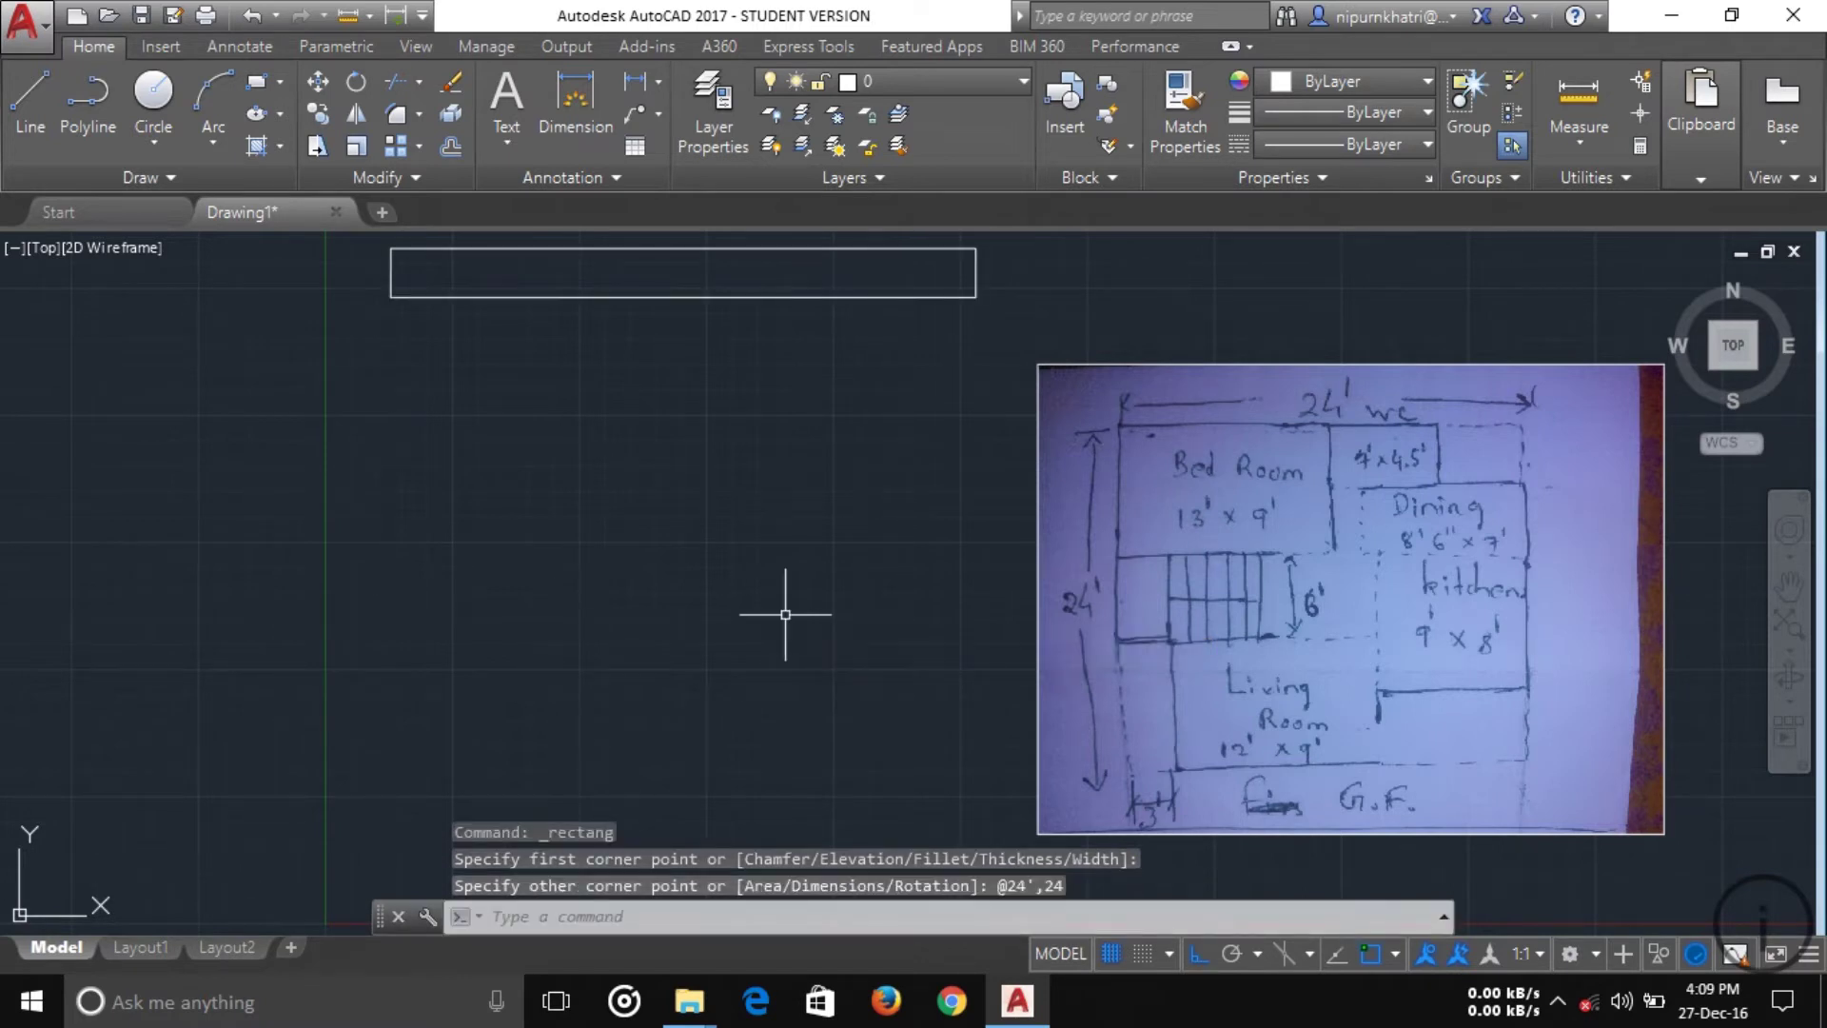
- Select and delete the mistaken thin rectangle
scroll(838, 537, down, 2)
middle_drag(836, 538, 845, 572)
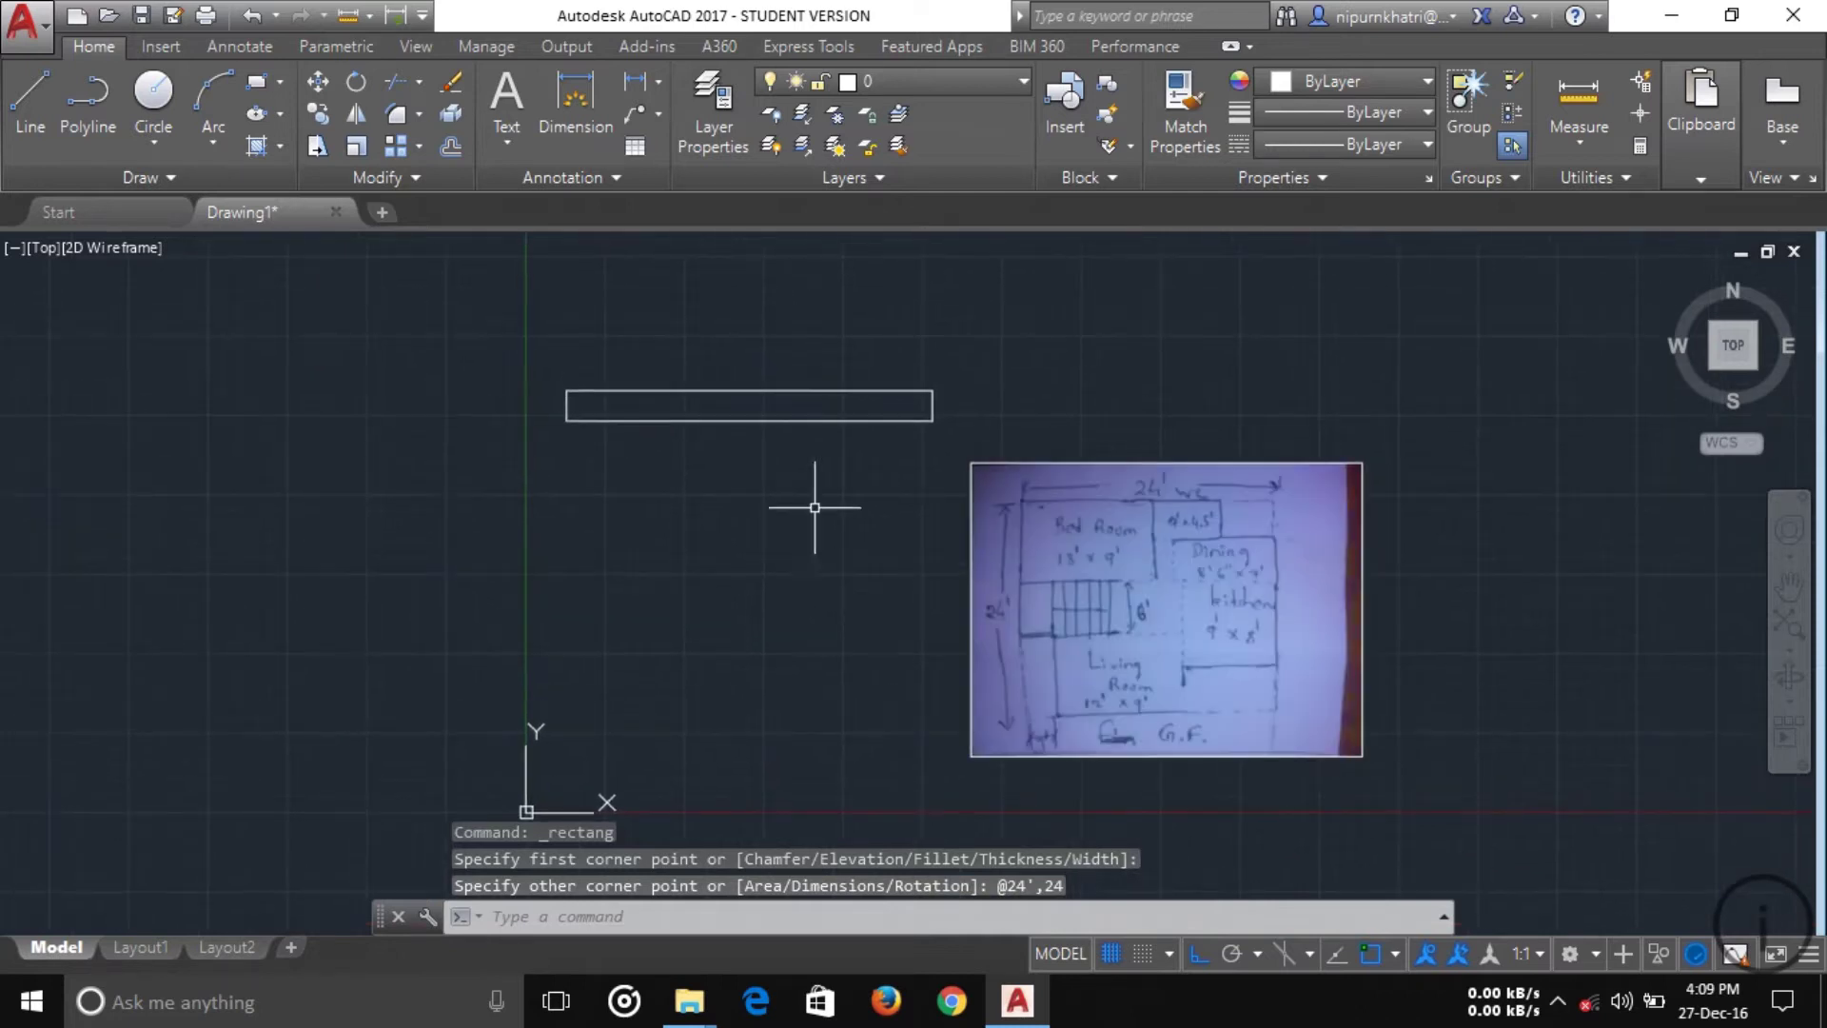
click(948, 457)
click(824, 342)
key(Delete)
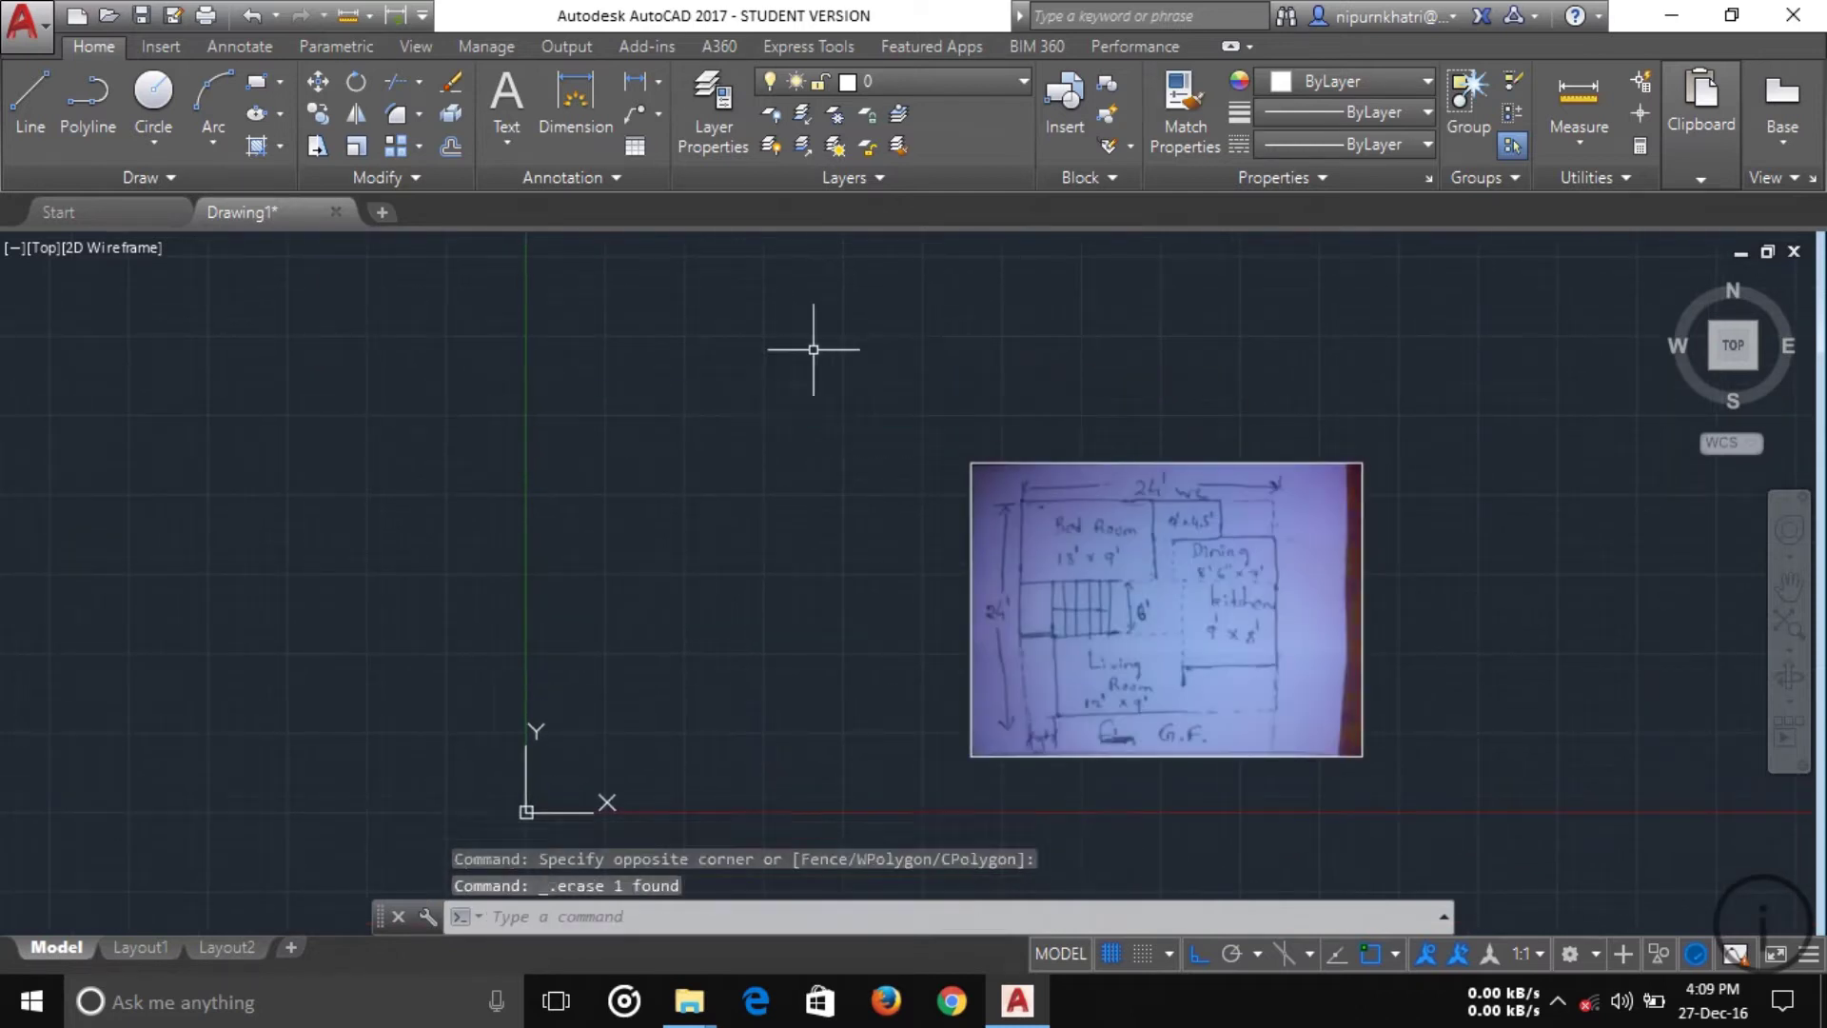
- Redraw the outline as a 24' by 24' square
click(253, 86)
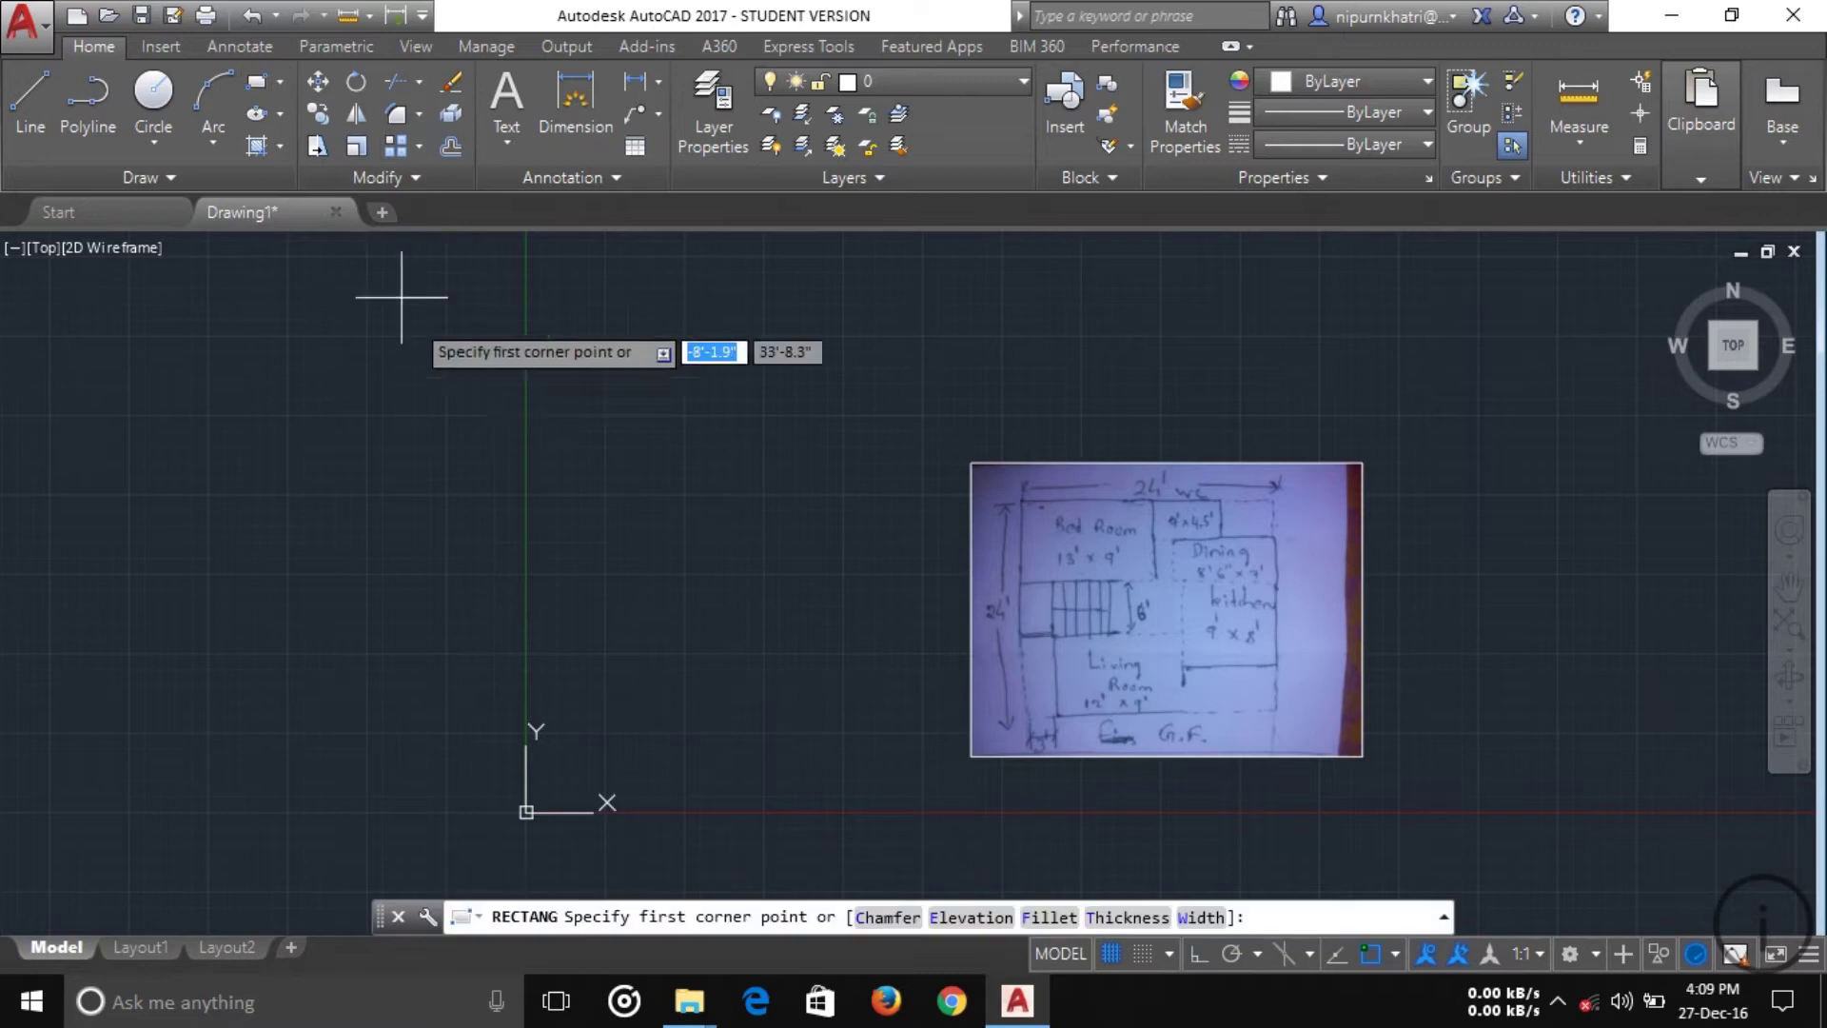
click(562, 463)
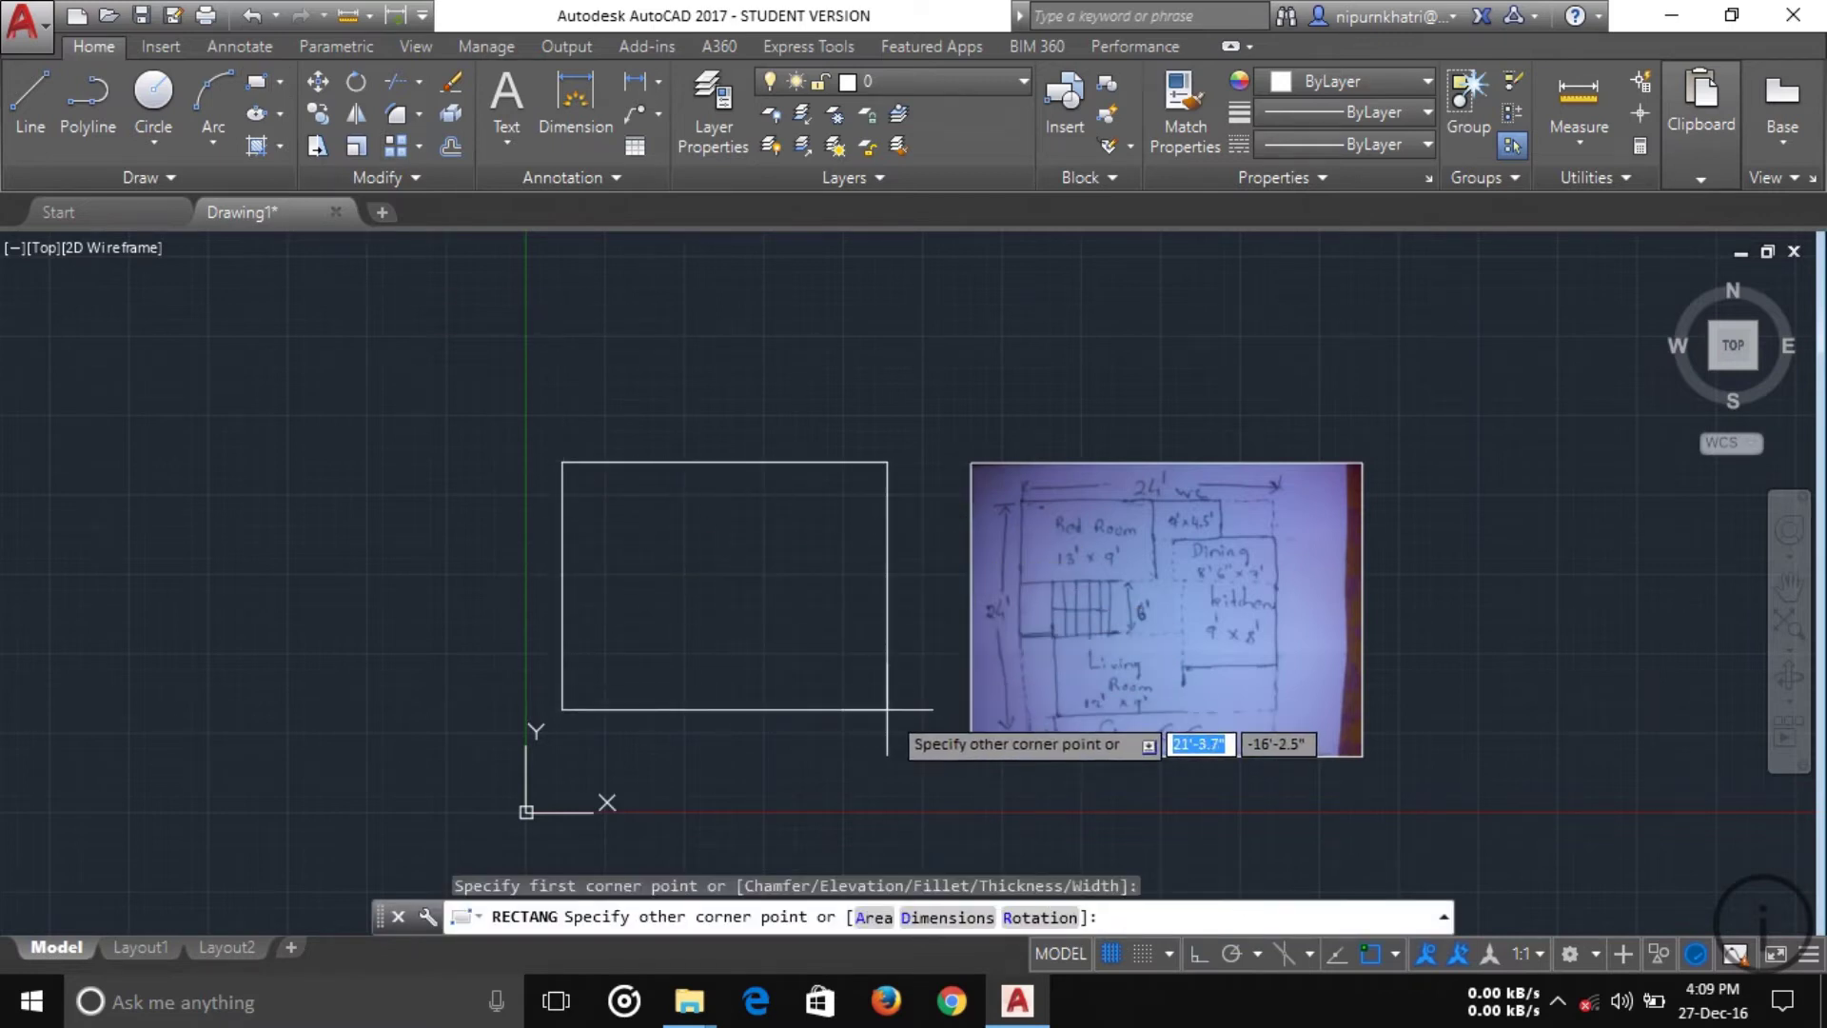
text(24)
key(Tab)
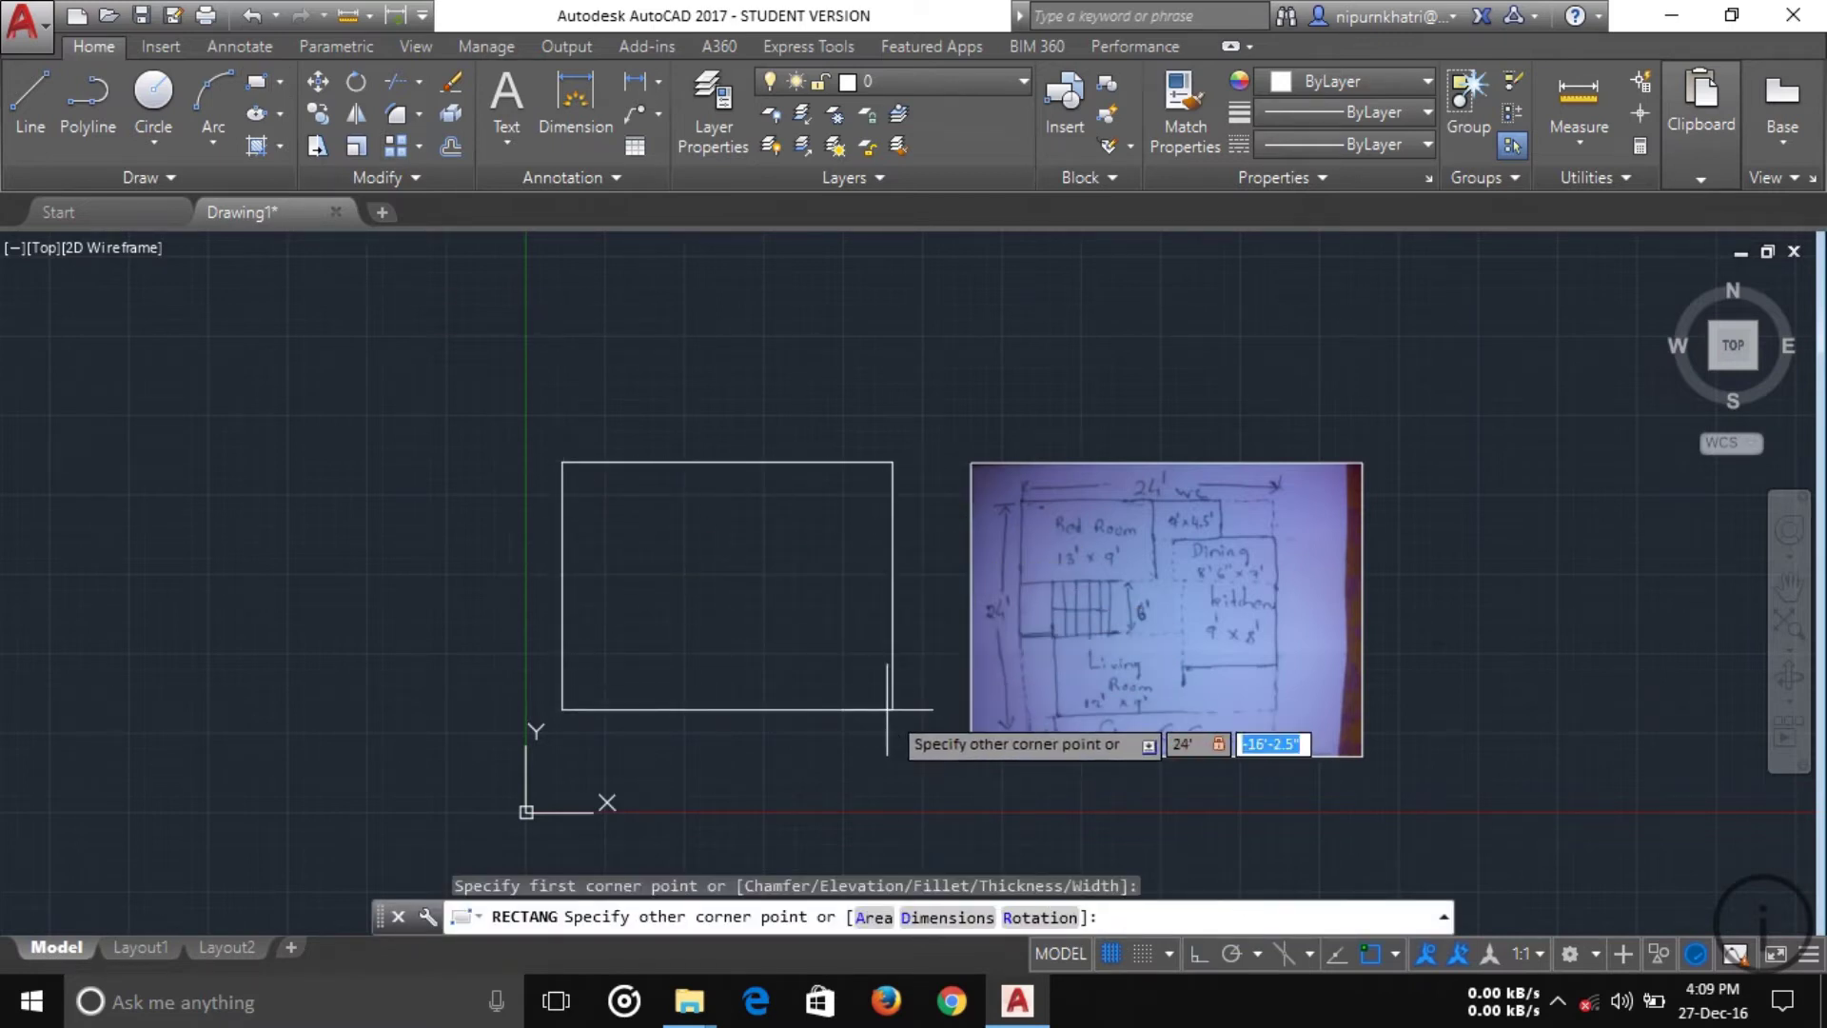
text(24')
key(Return)
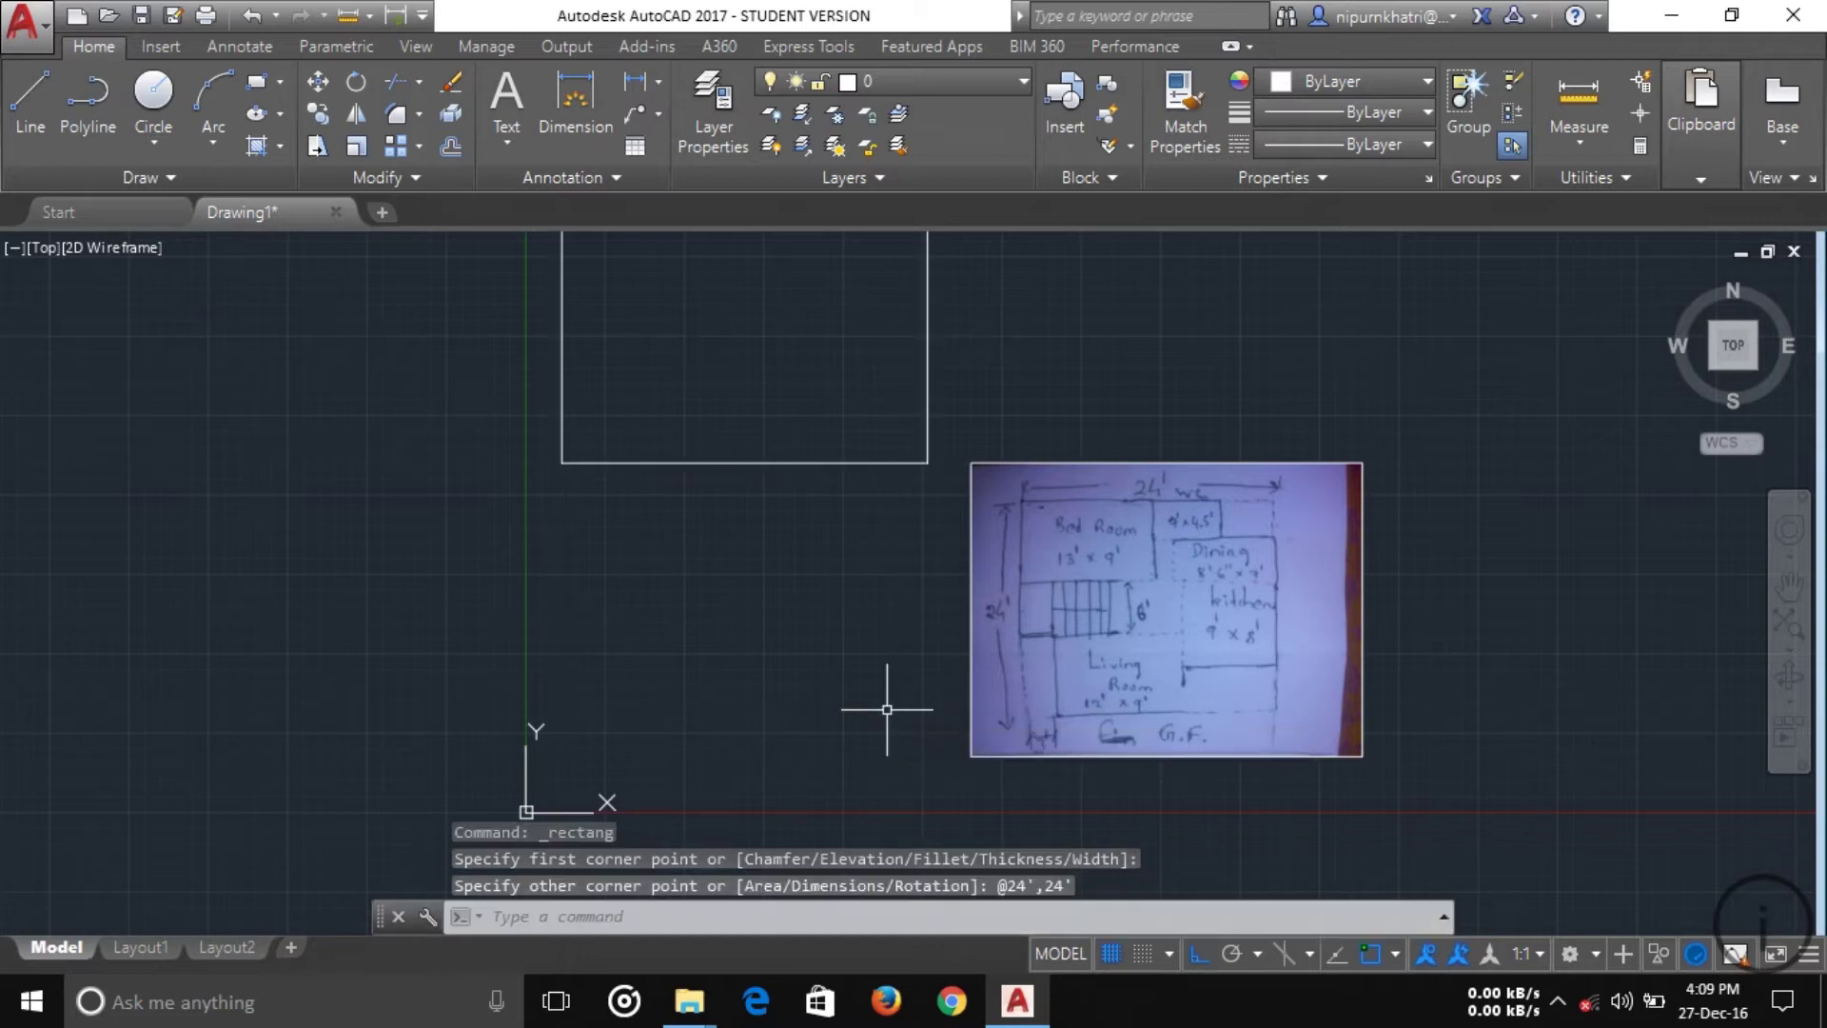
- Move the square down near the origin beside the sketch
click(871, 576)
click(773, 387)
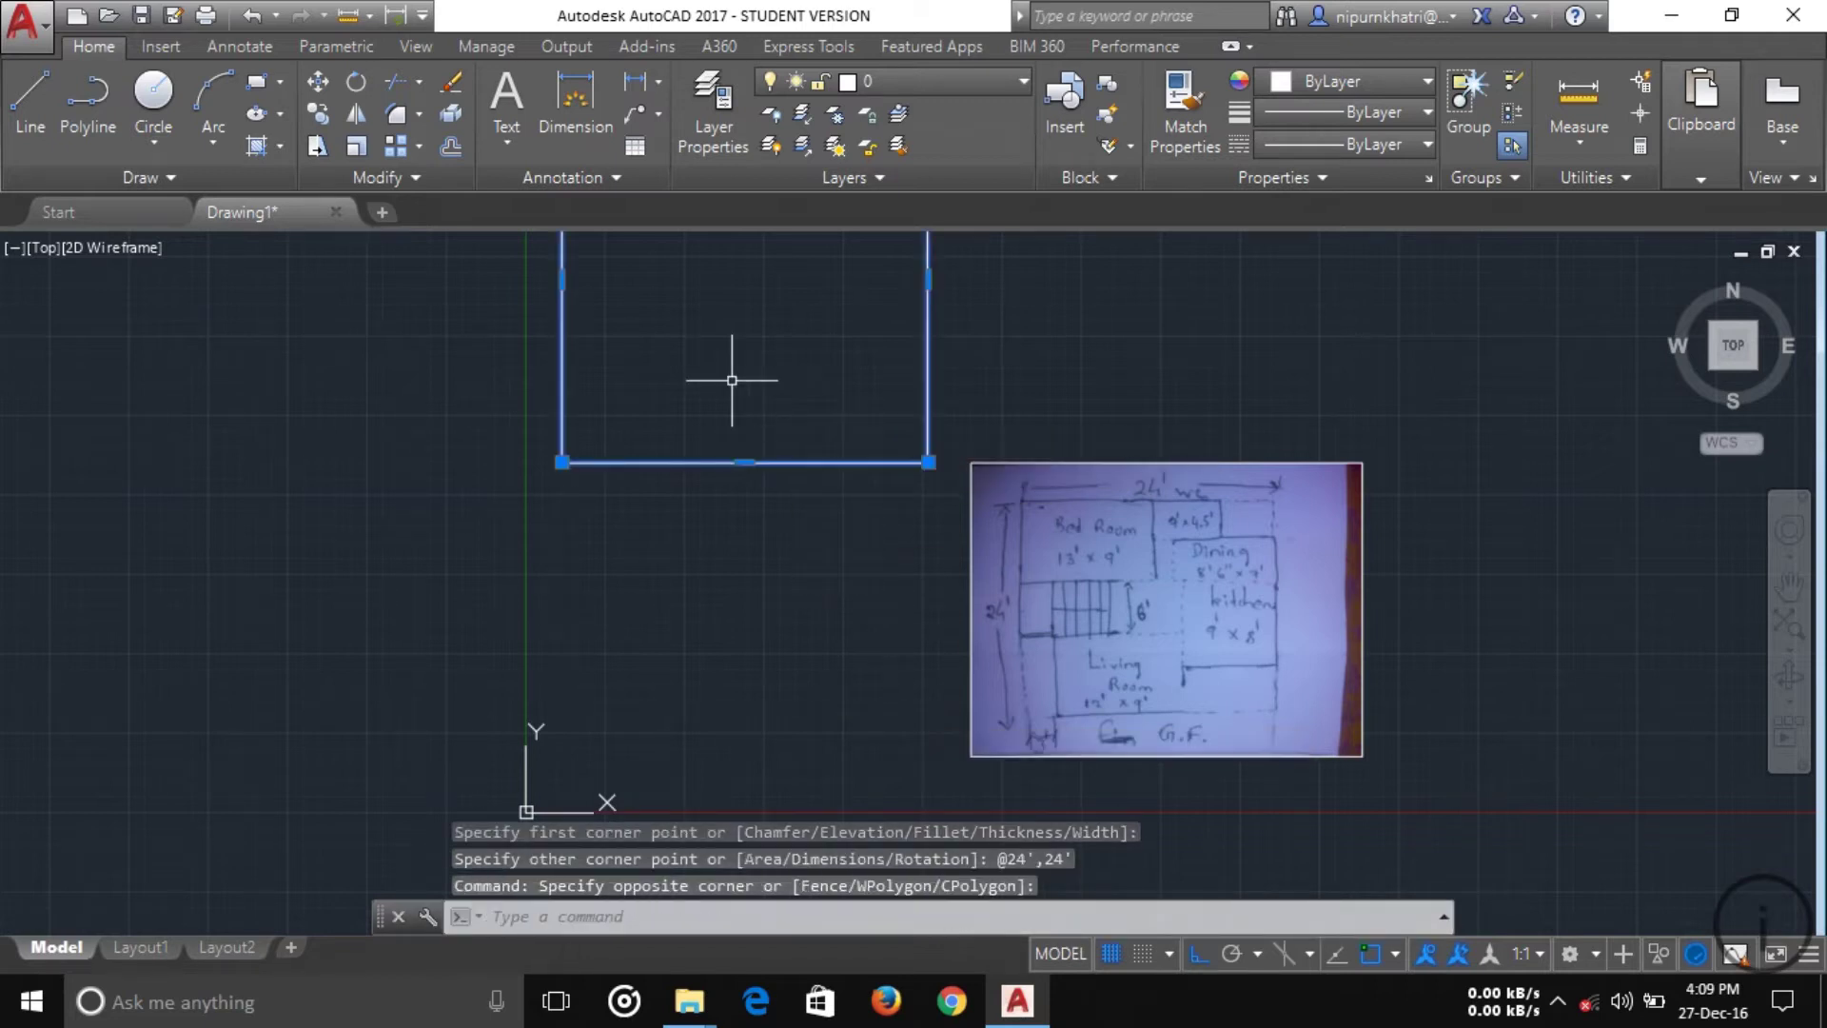
text(m)
key(Return)
click(614, 464)
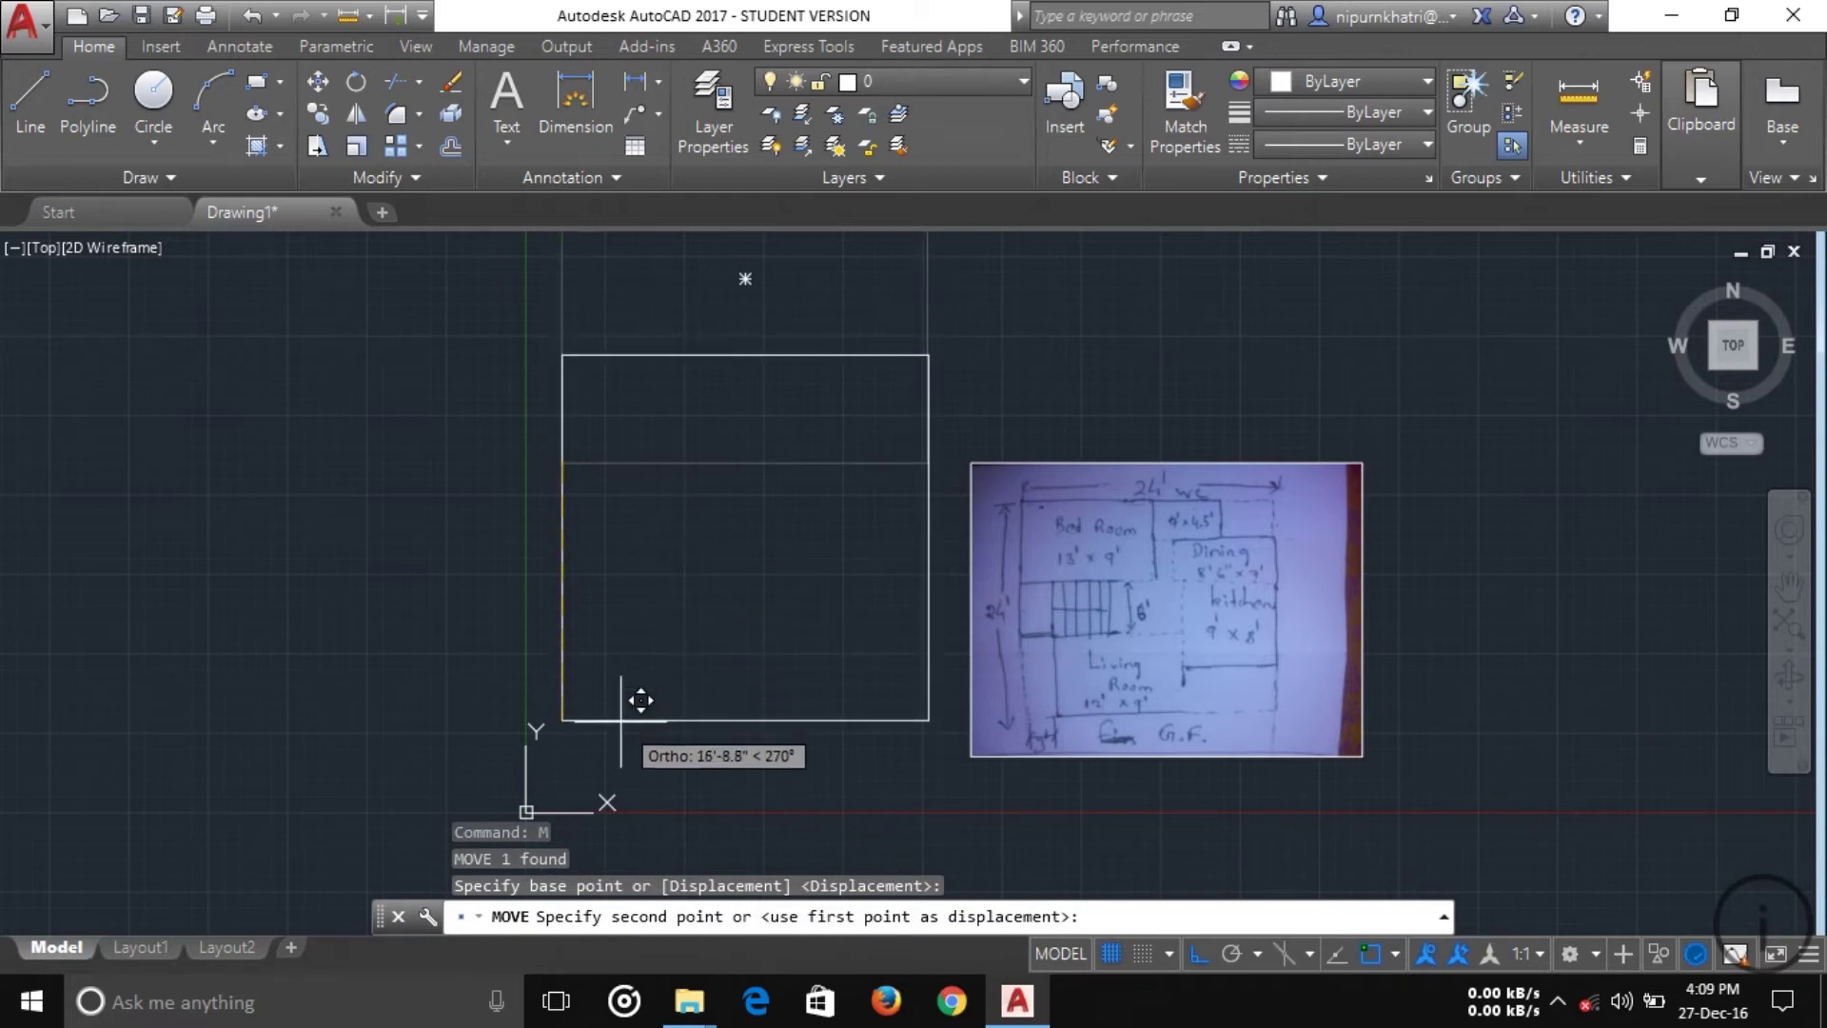
click(655, 724)
key(Escape)
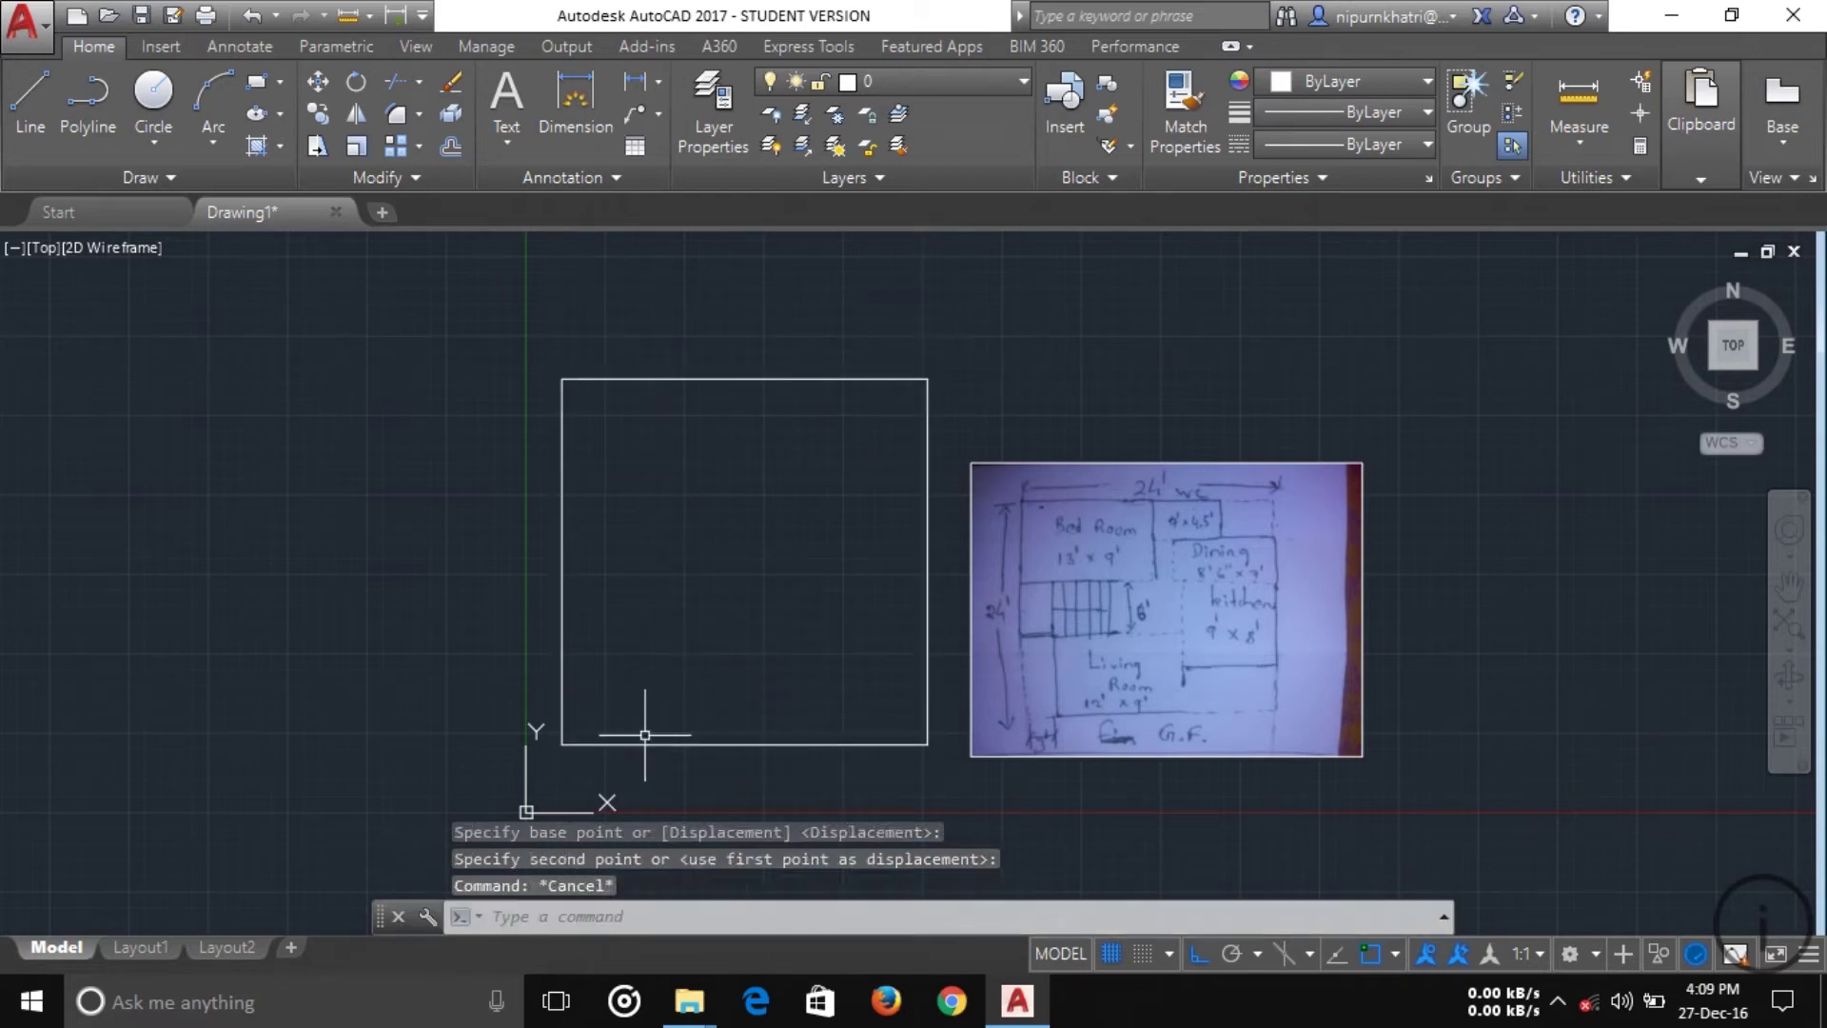
scroll(985, 655, up, 2)
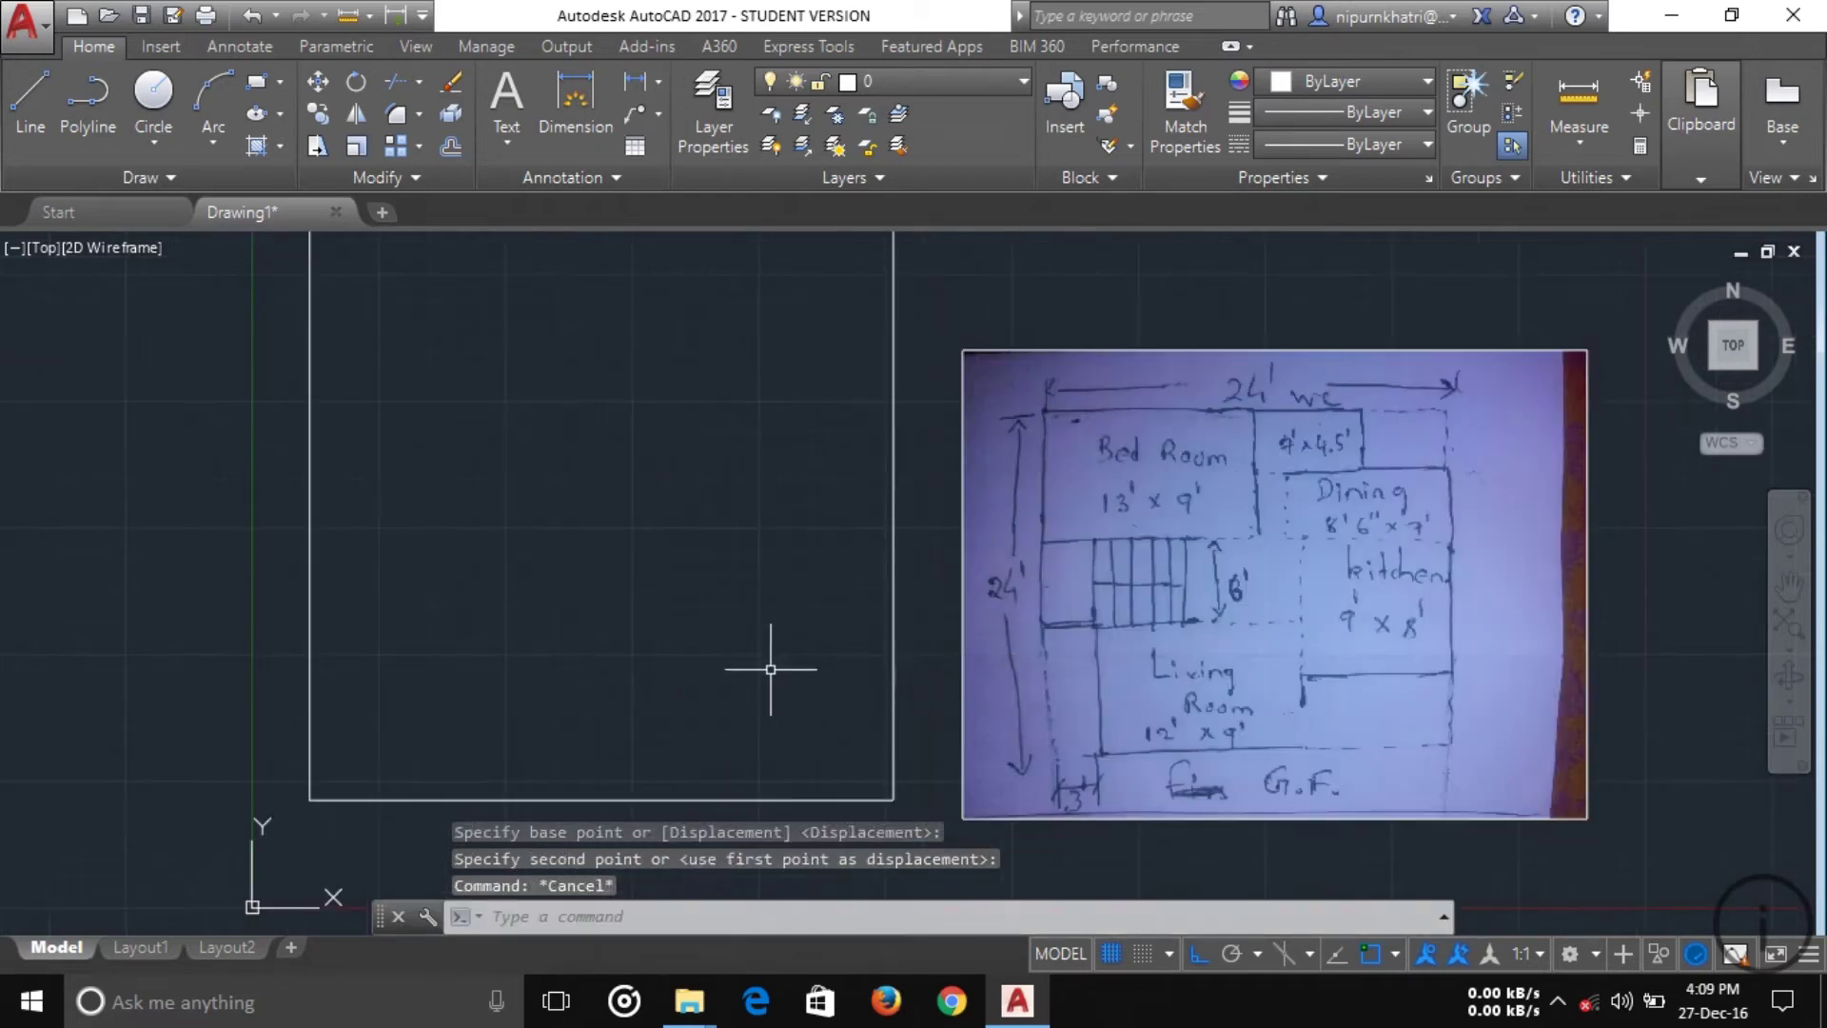
middle_drag(771, 672, 824, 746)
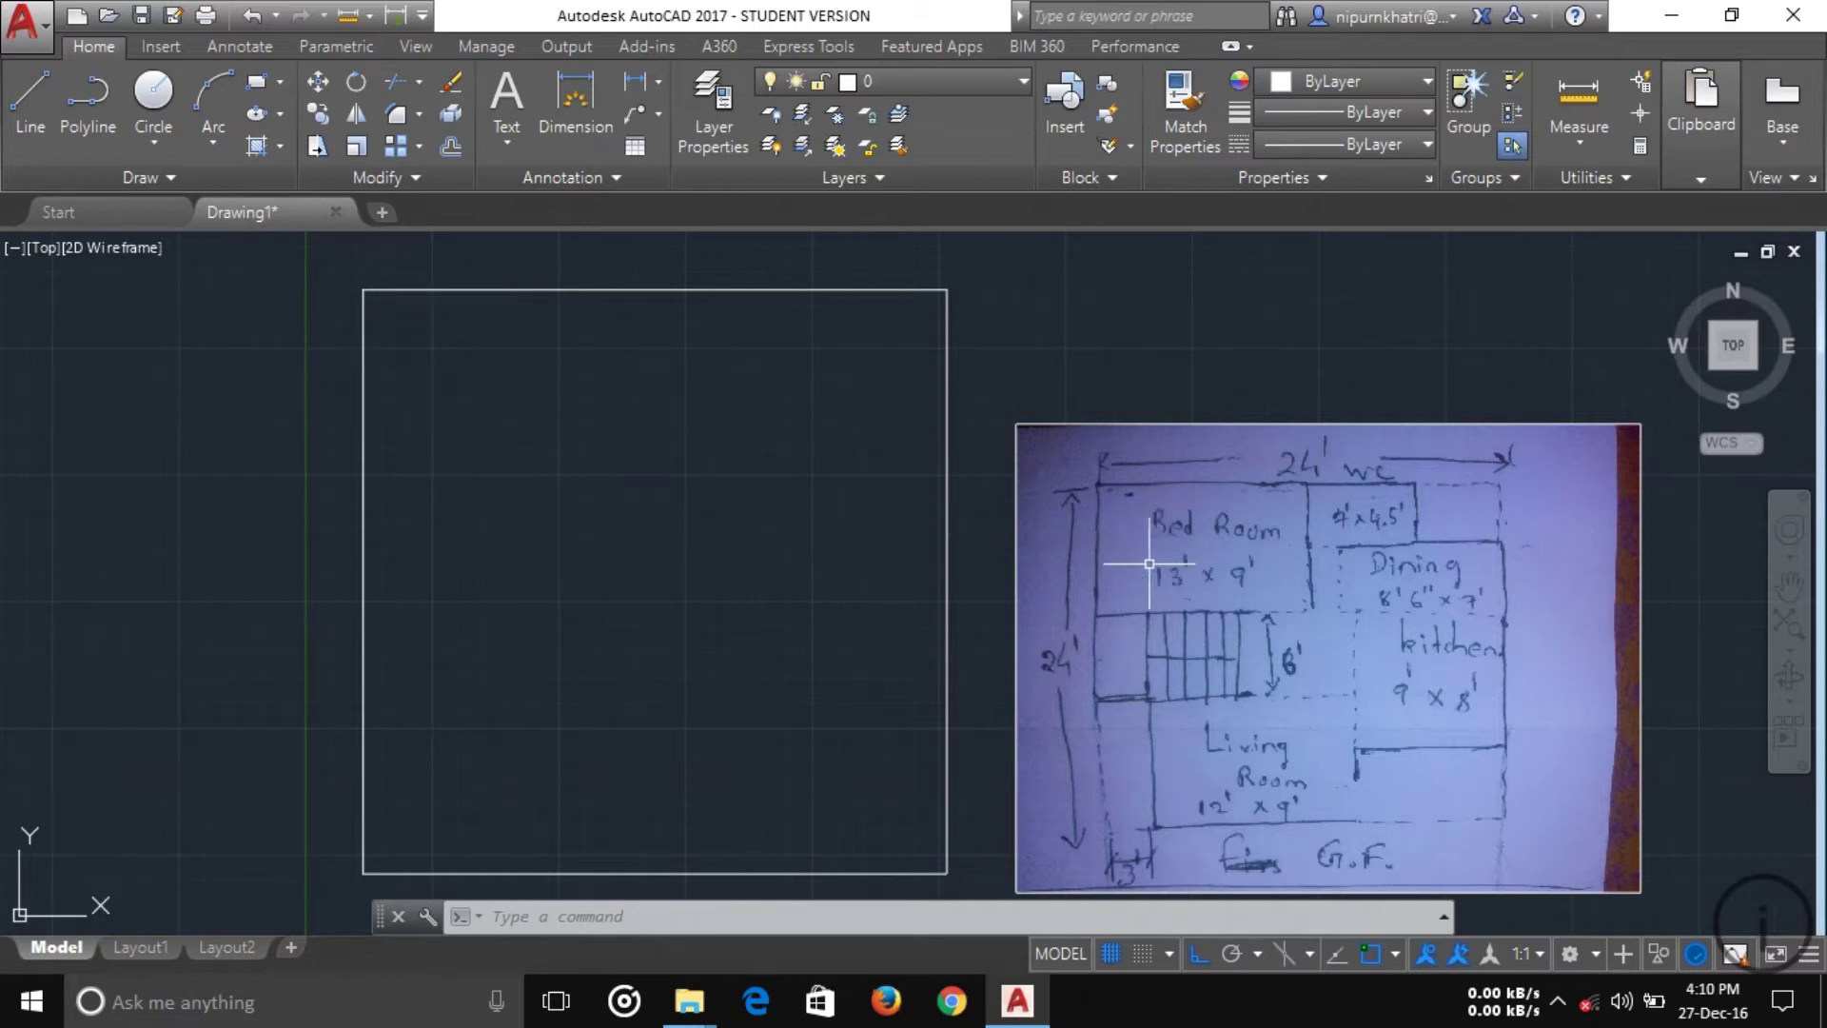
- Try offsetting the square outline by 13', then cancel the failed offset
click(448, 145)
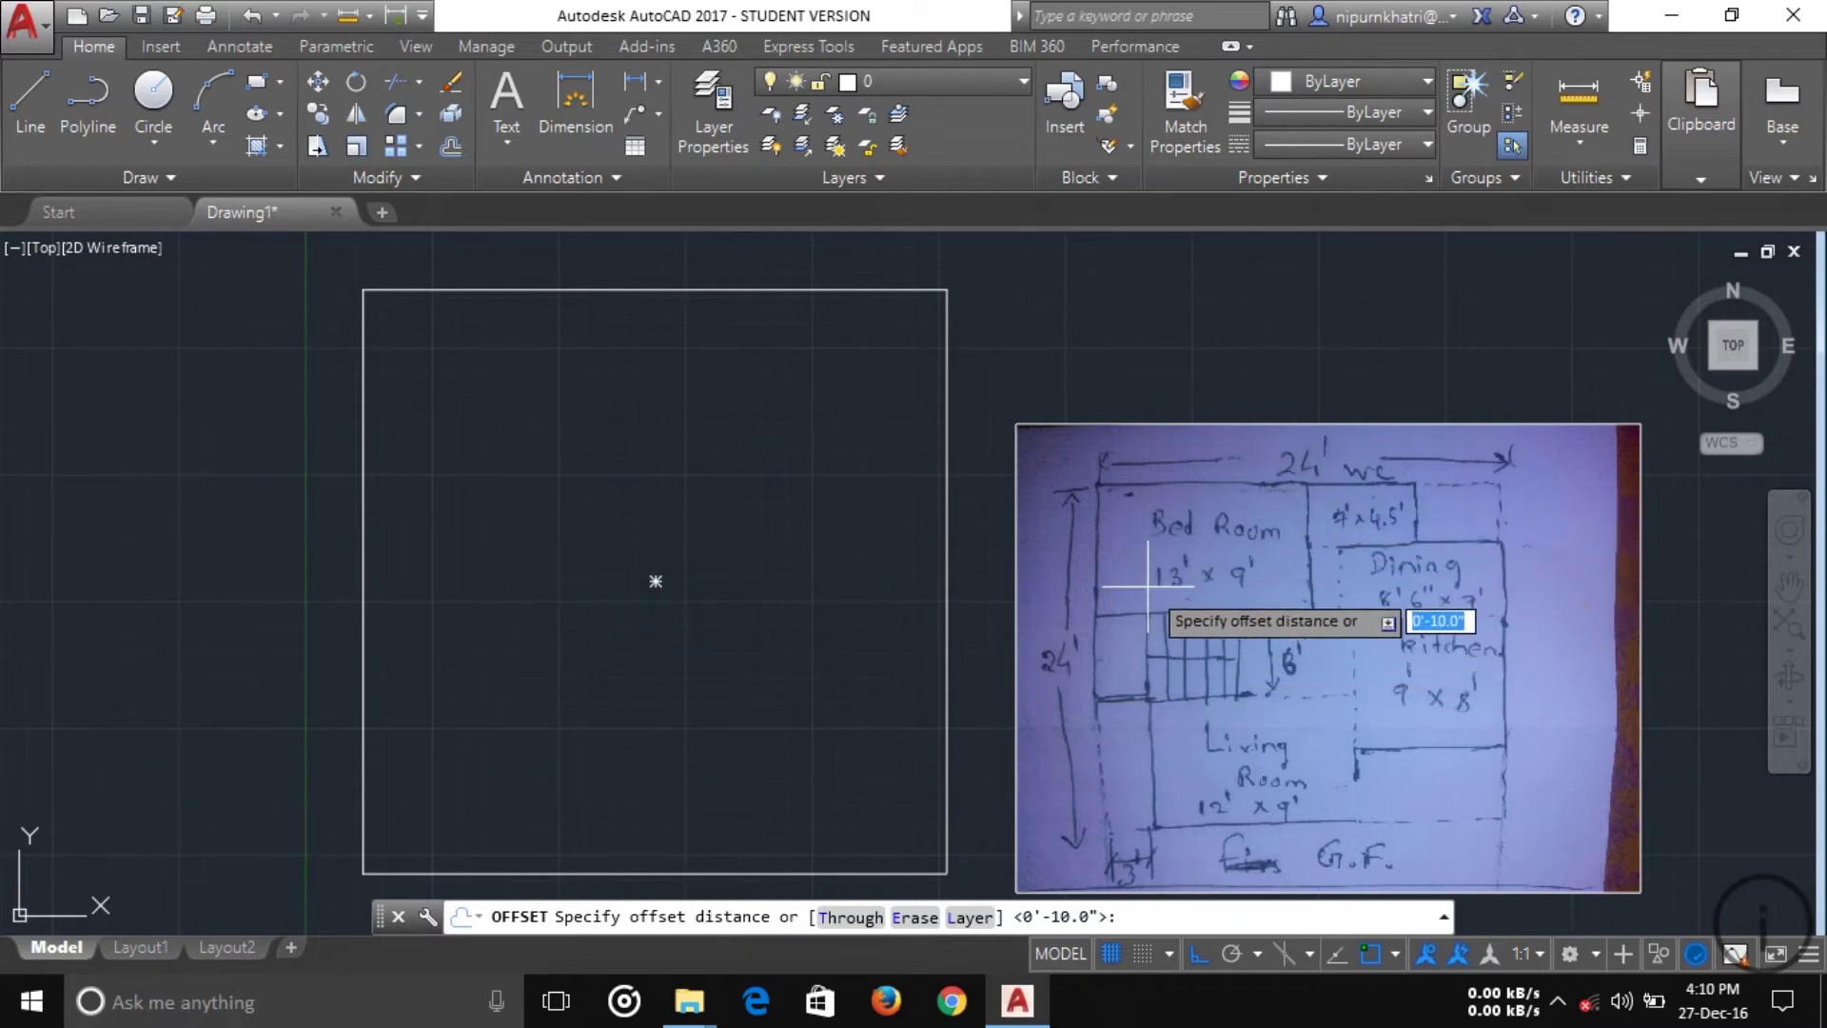
text(13')
key(Return)
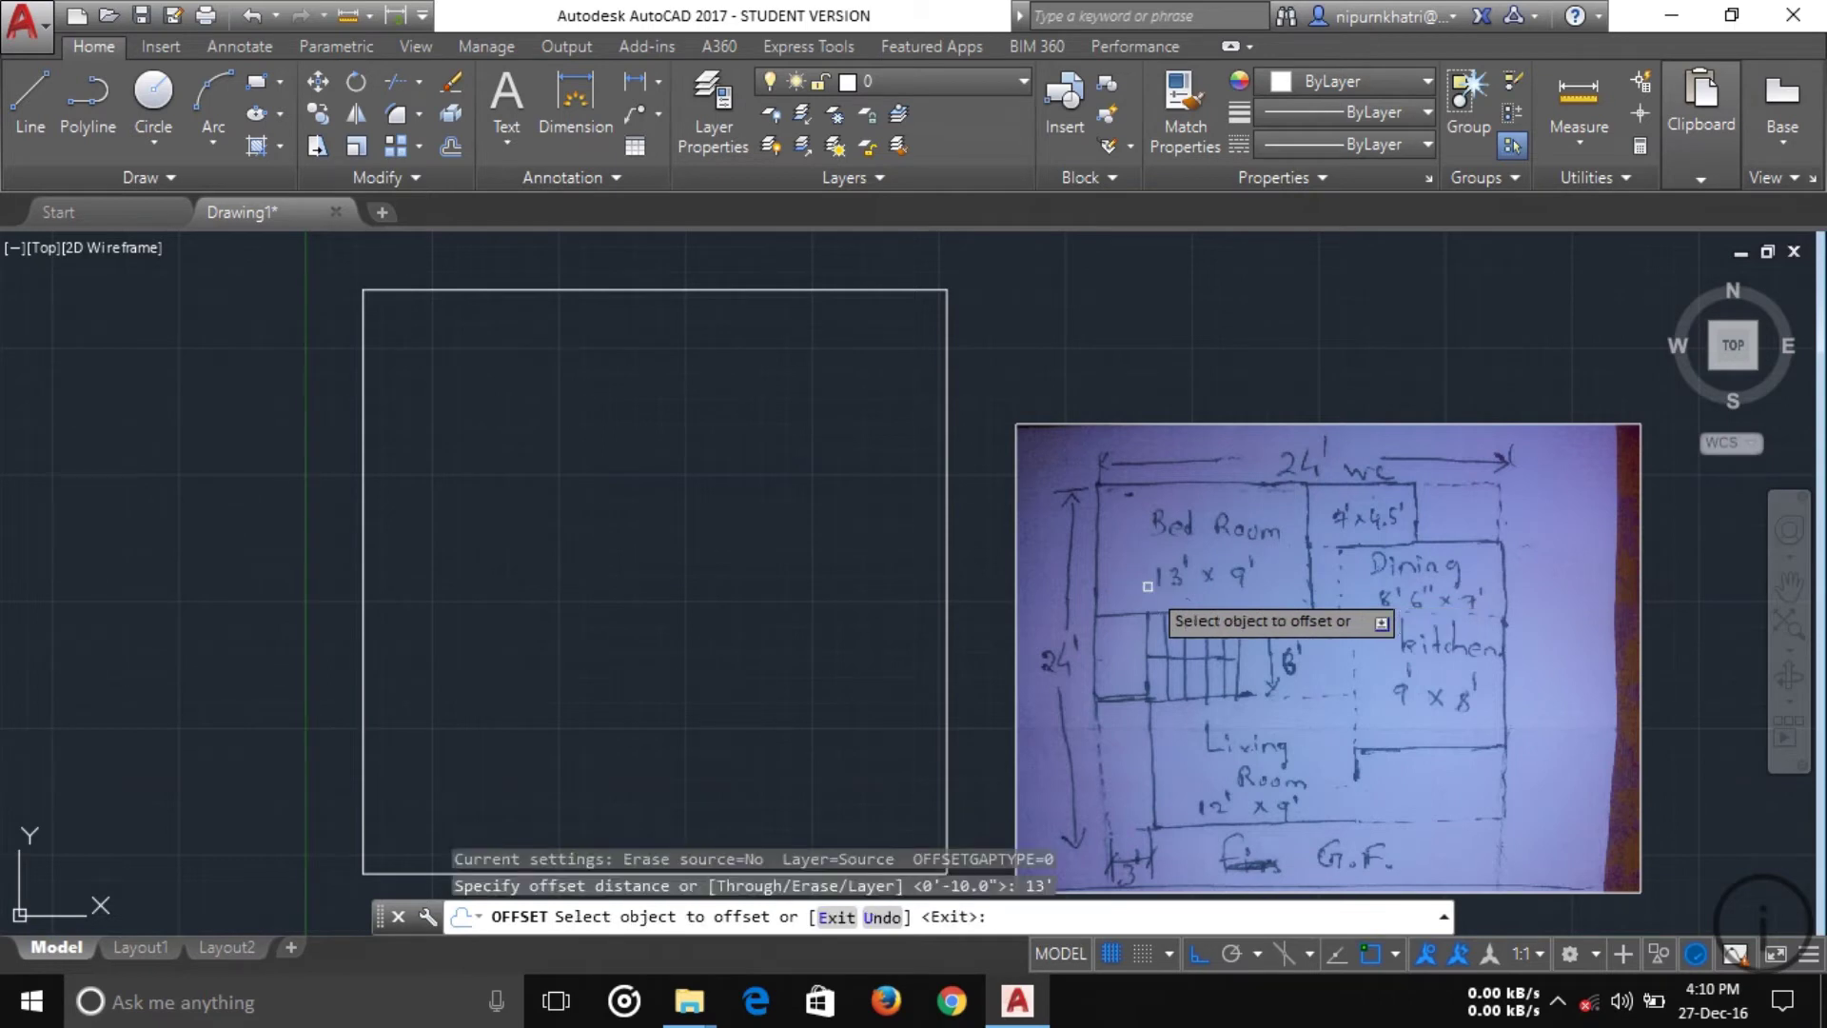
click(362, 427)
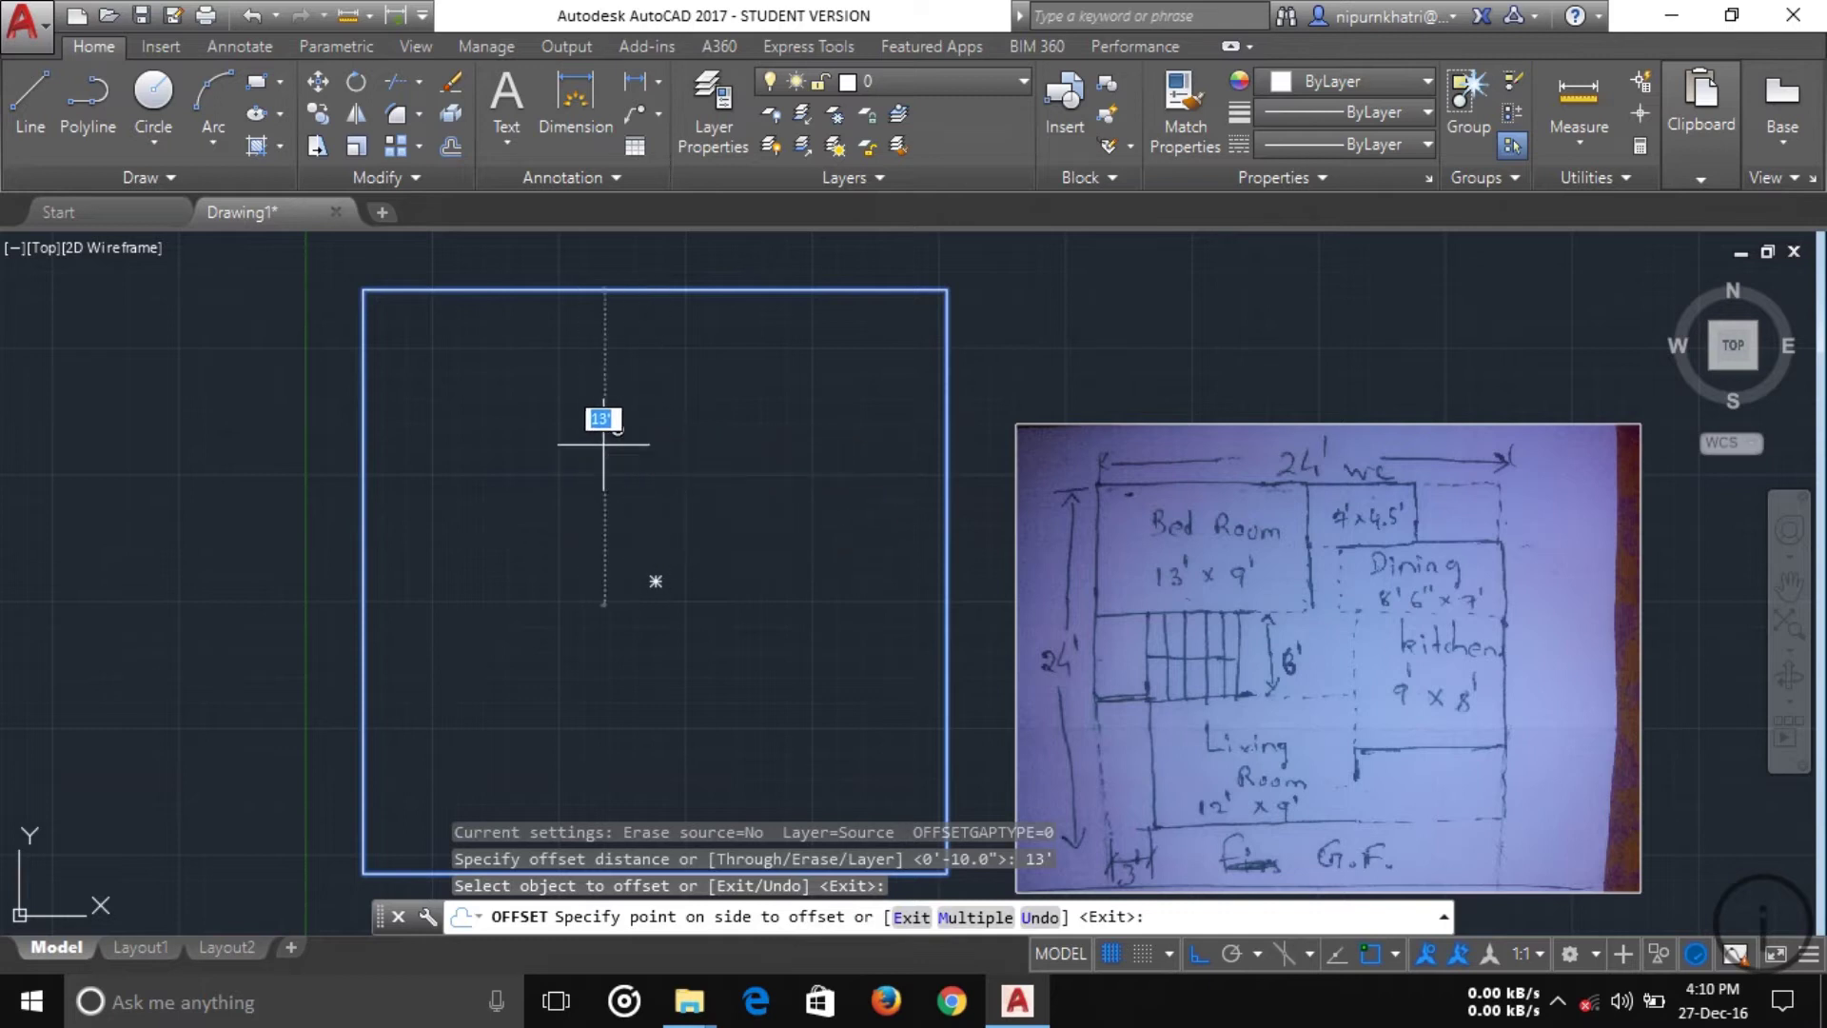
scroll(704, 476, down, 2)
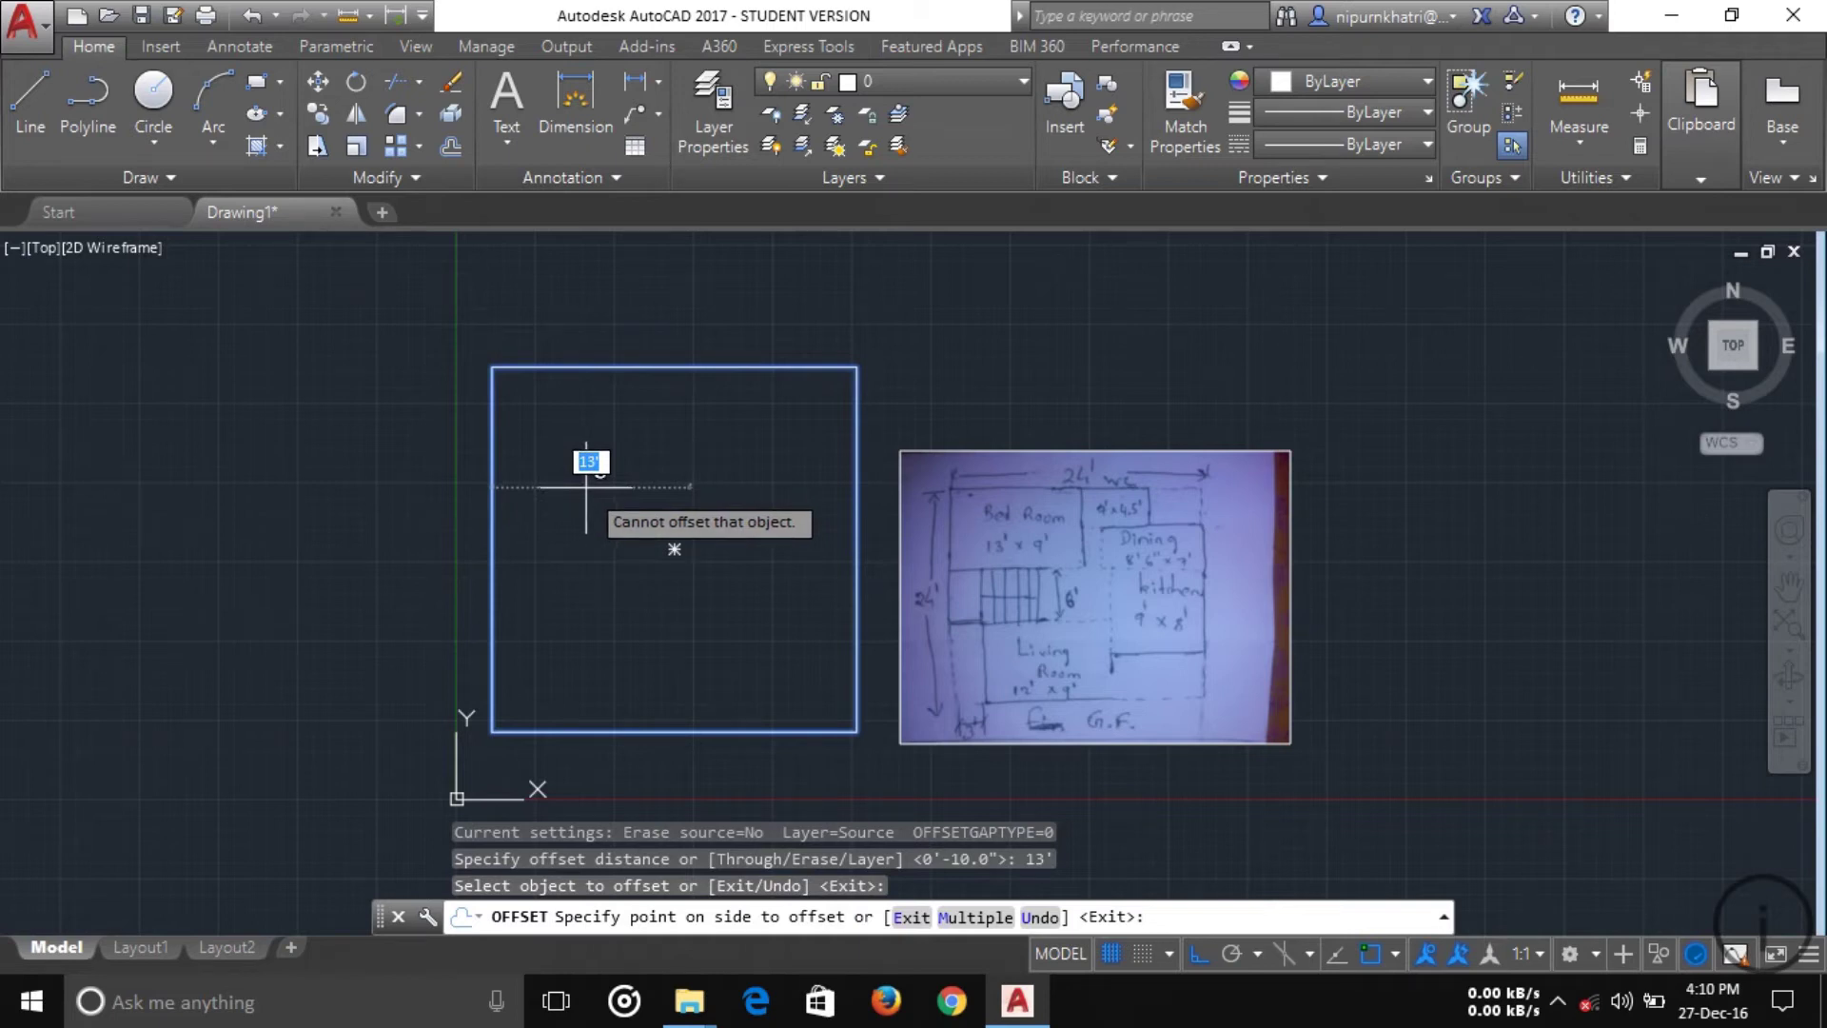
key(Escape)
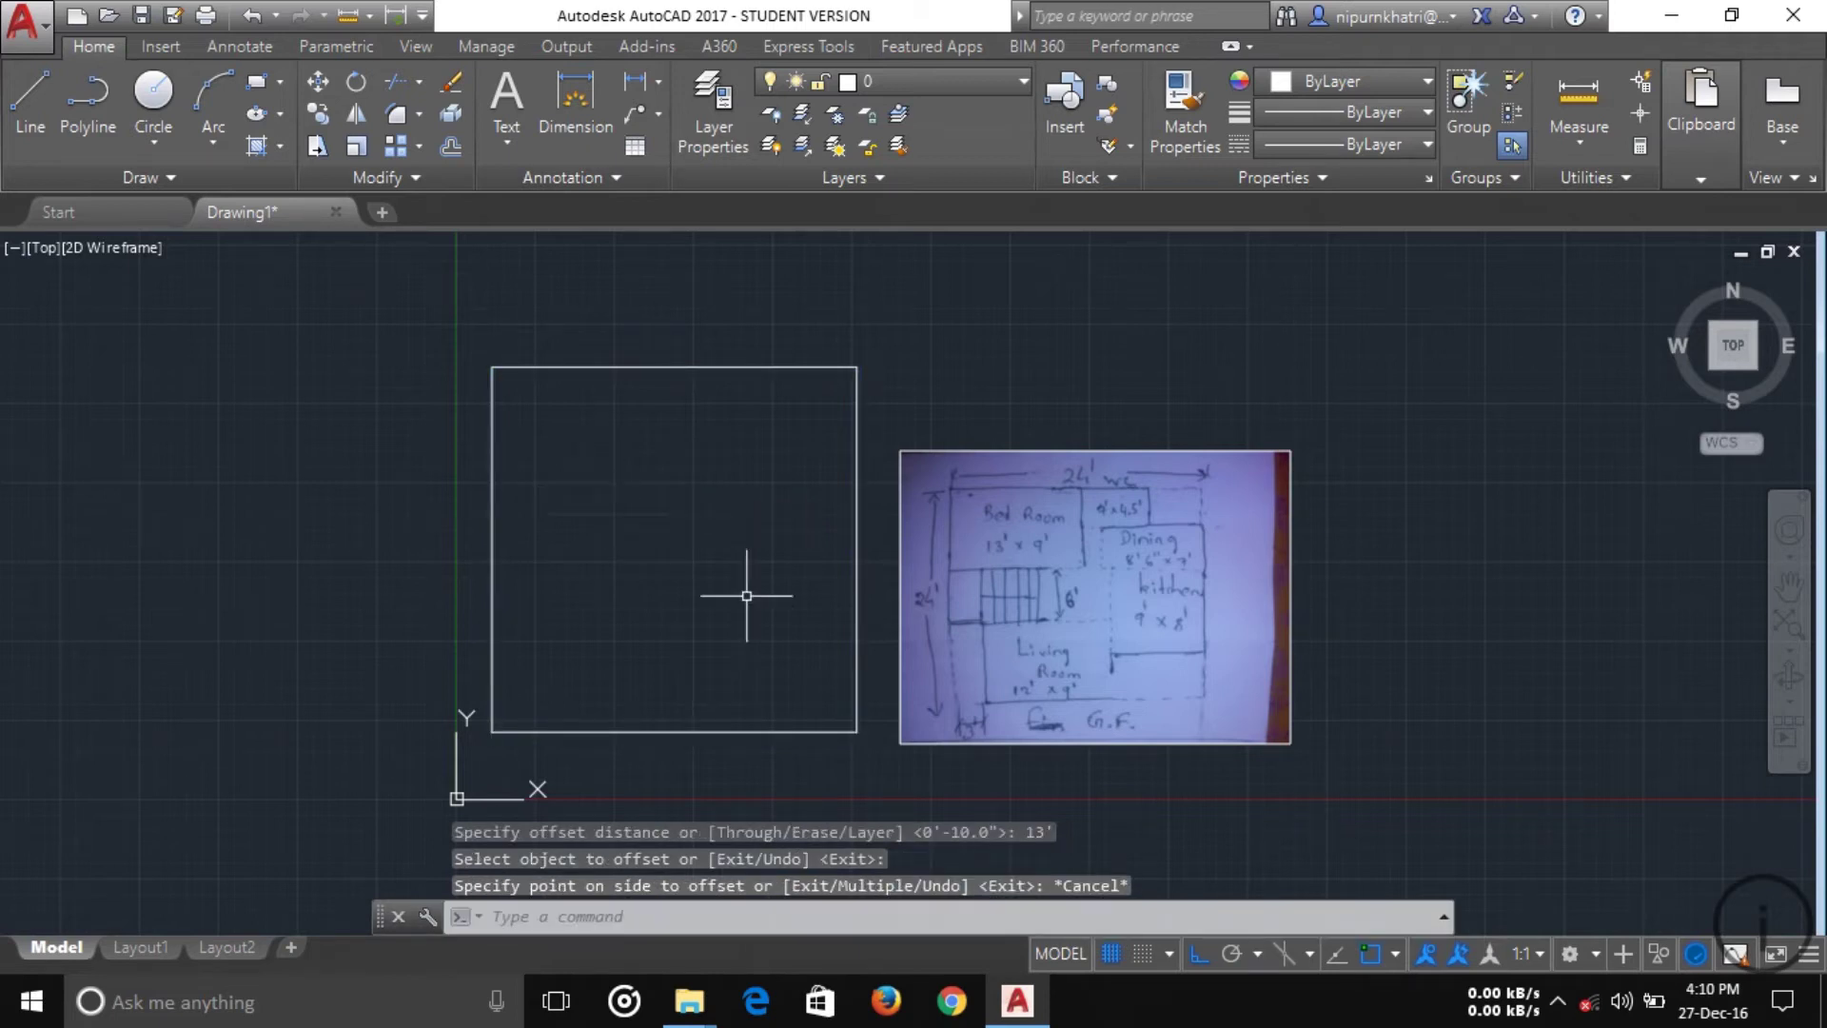
- Select the square outline and explode it with EXPLODE
click(882, 765)
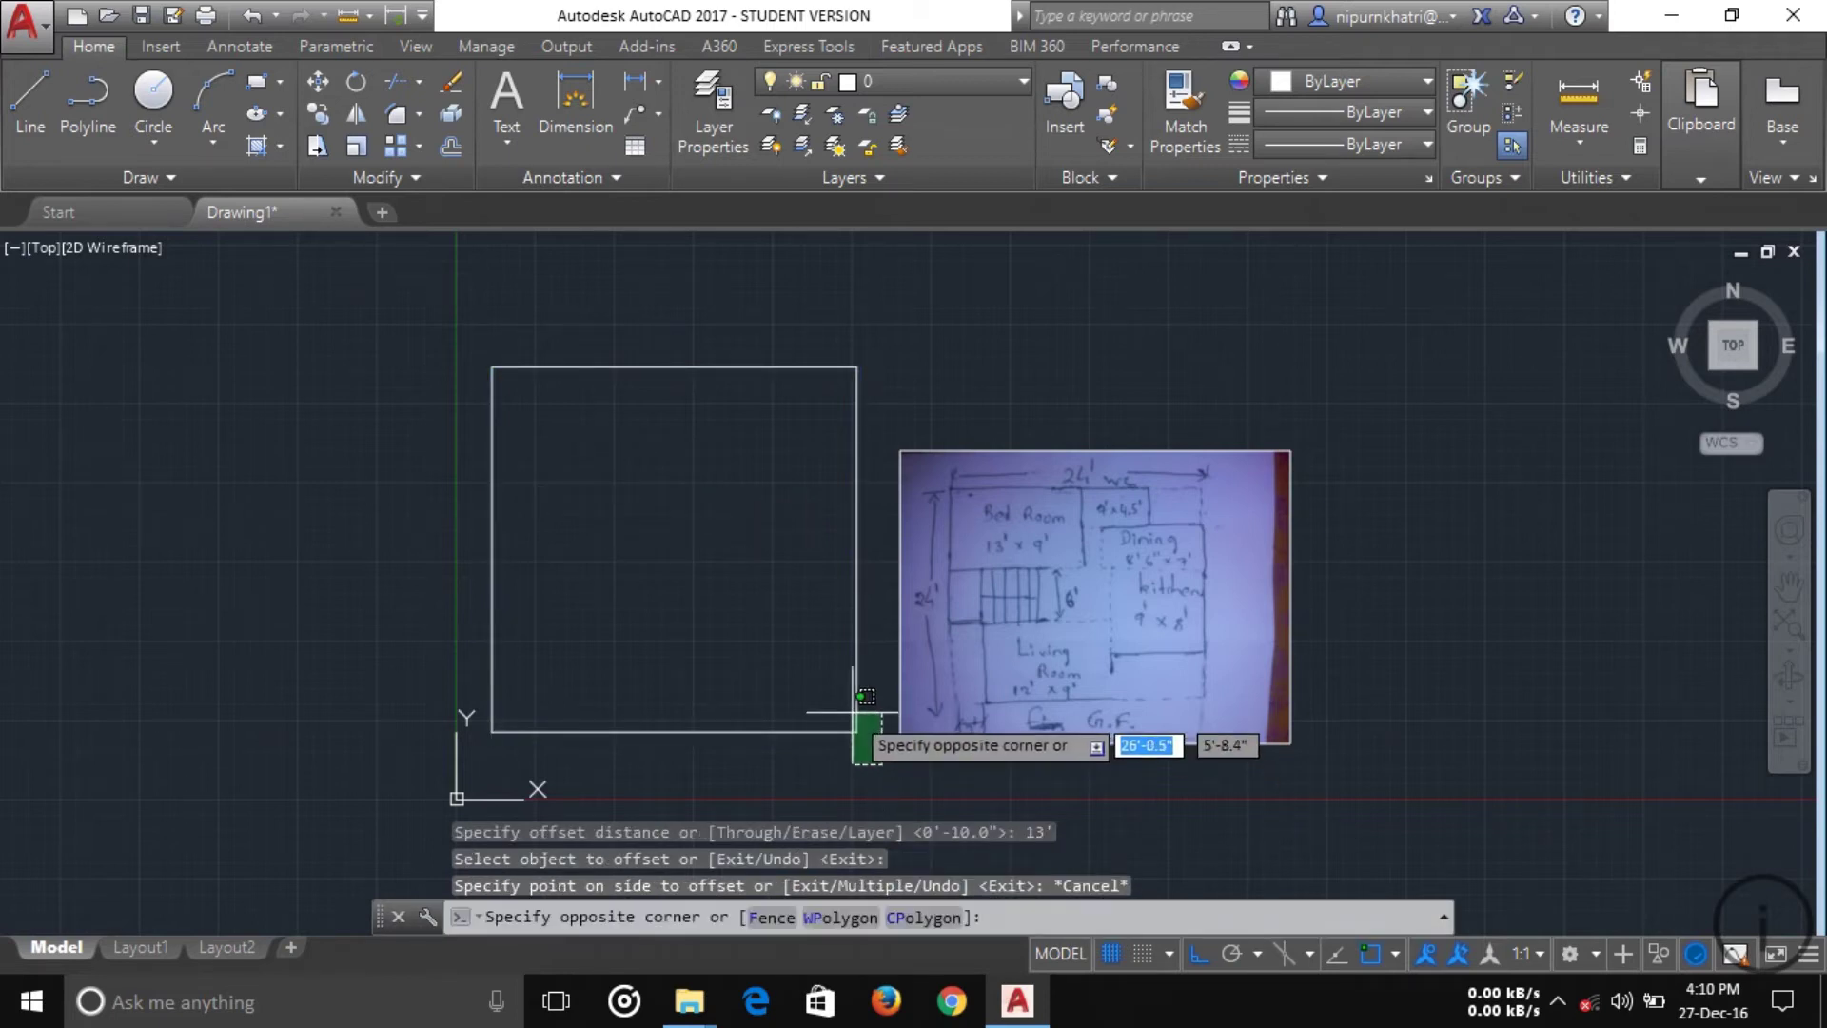
click(486, 571)
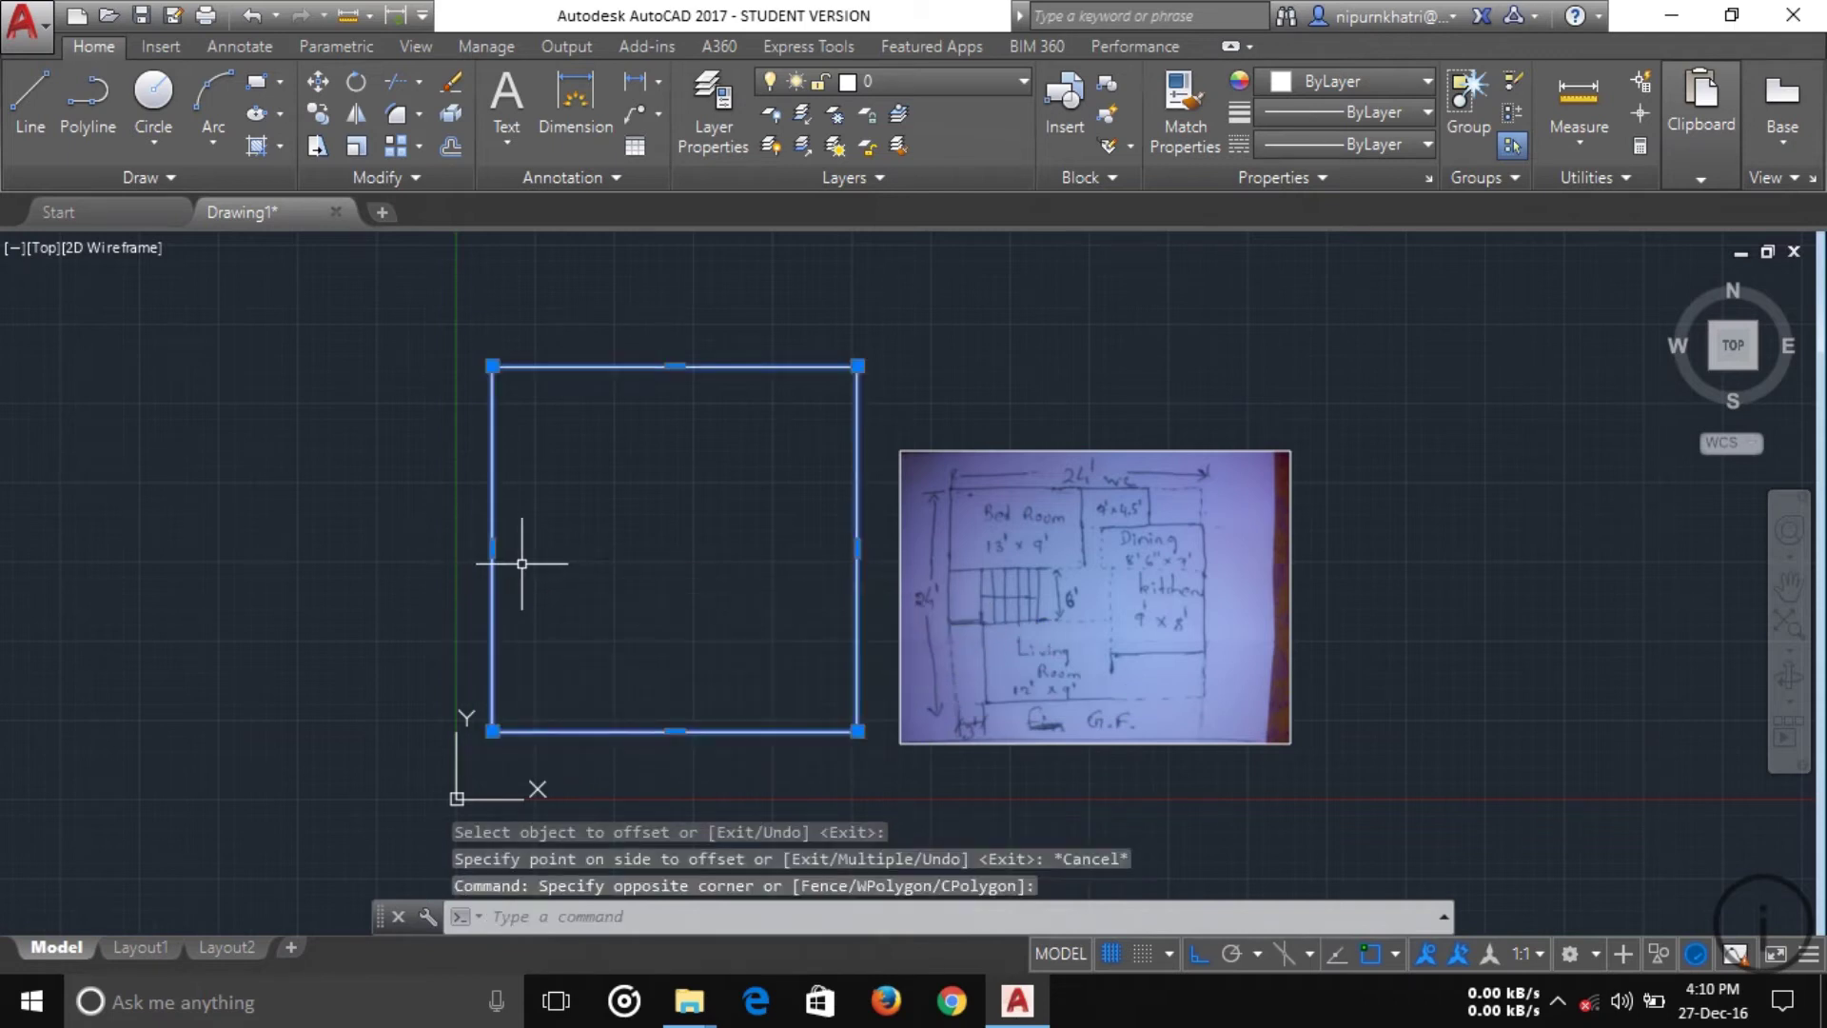
text(explo)
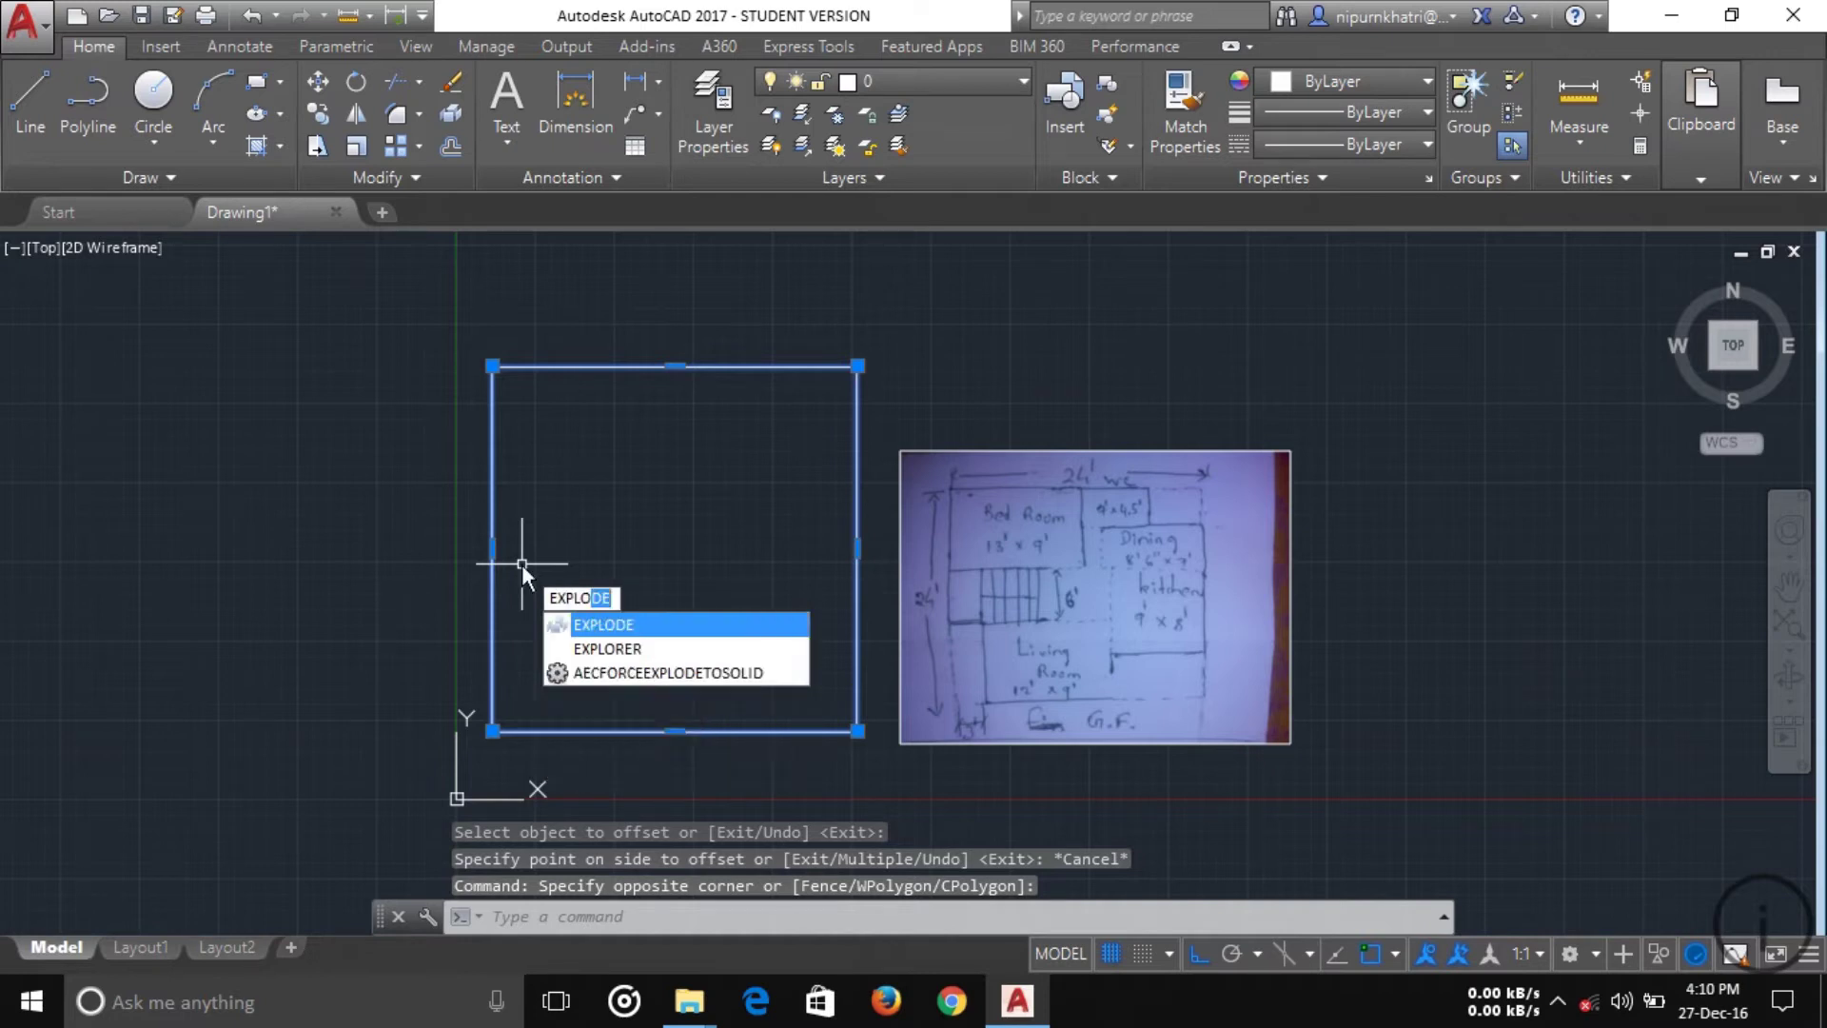
key(Return)
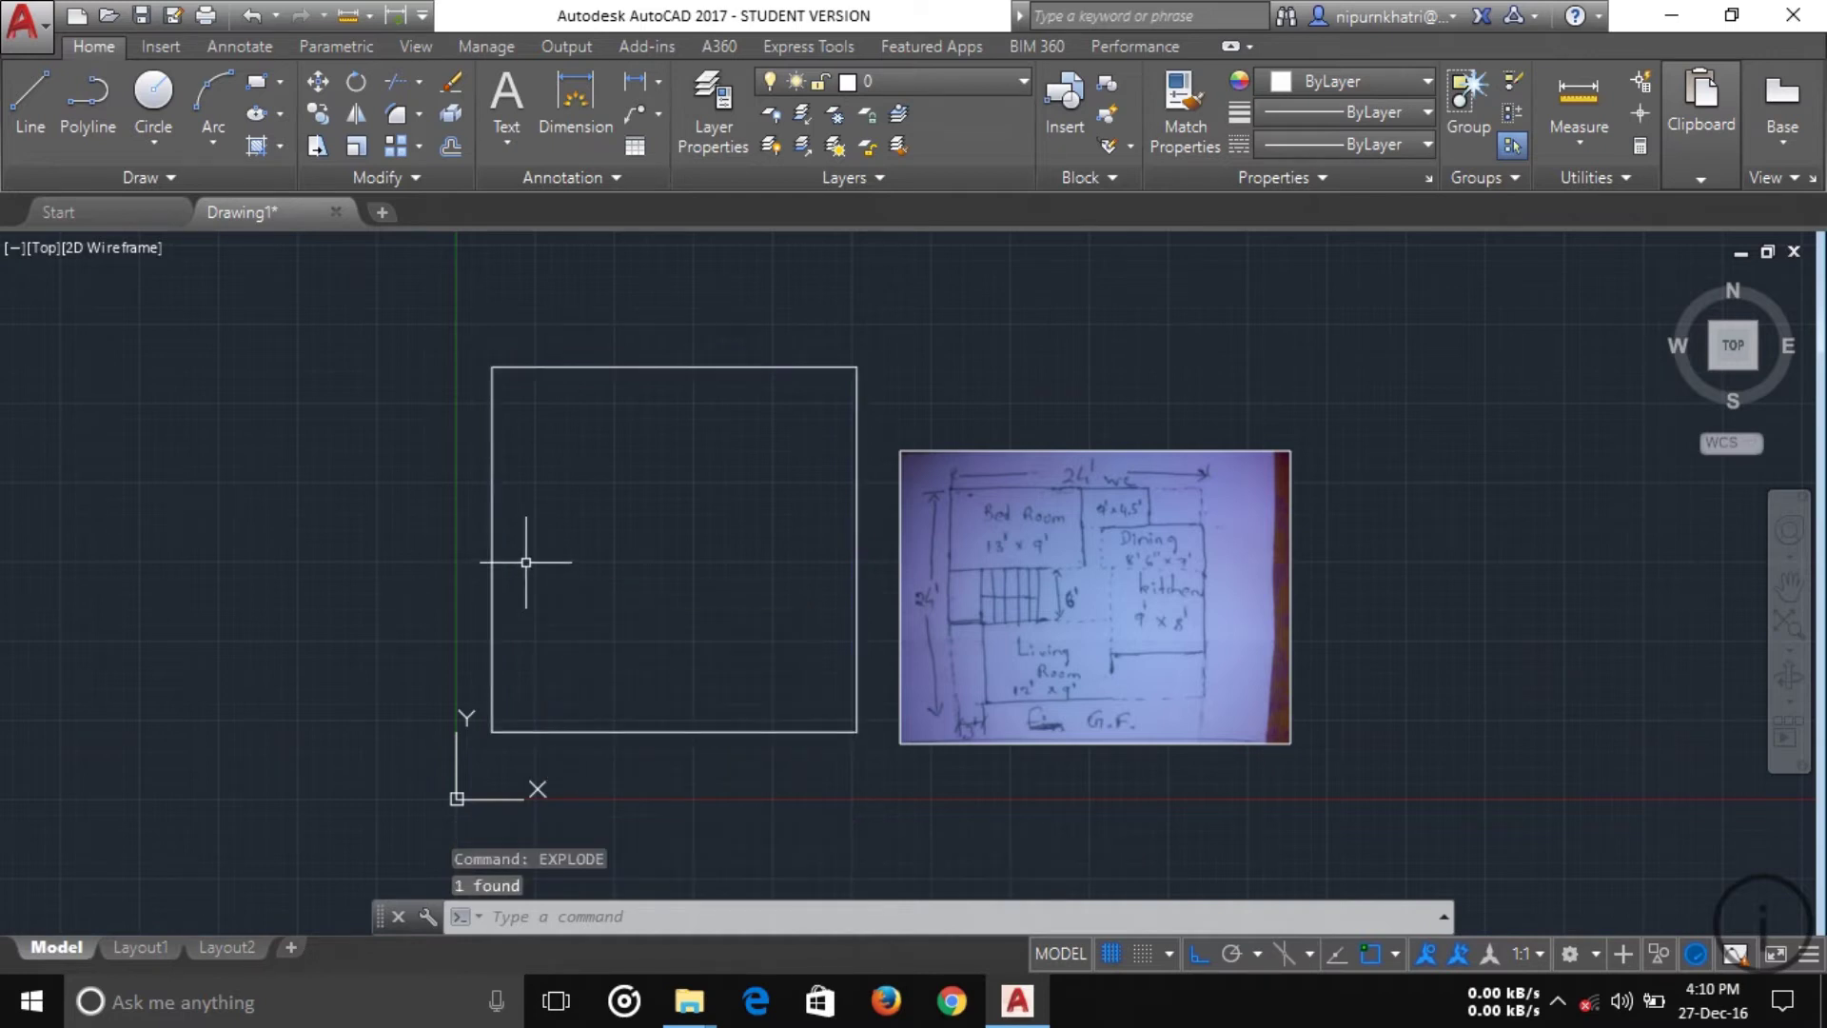
- Select the top, left and bottom edges individually to confirm they are separate lines
click(775, 448)
click(701, 366)
click(619, 521)
click(476, 514)
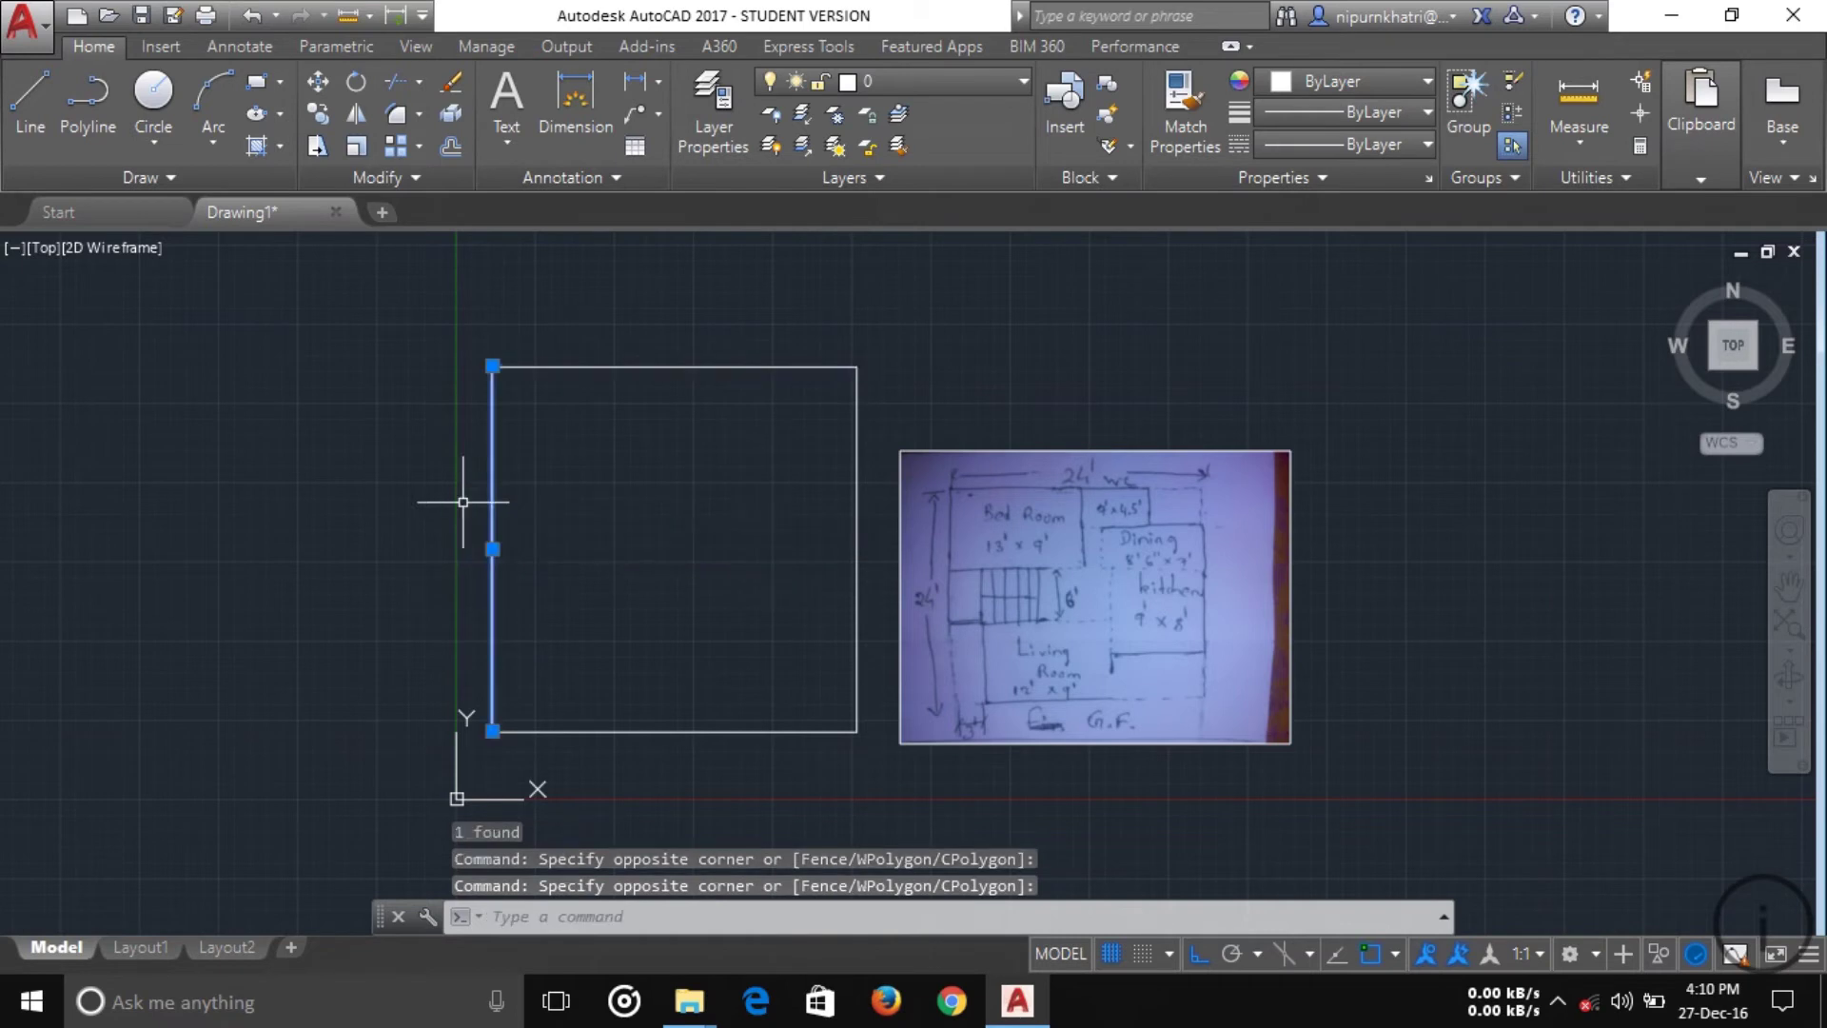
click(687, 817)
click(658, 624)
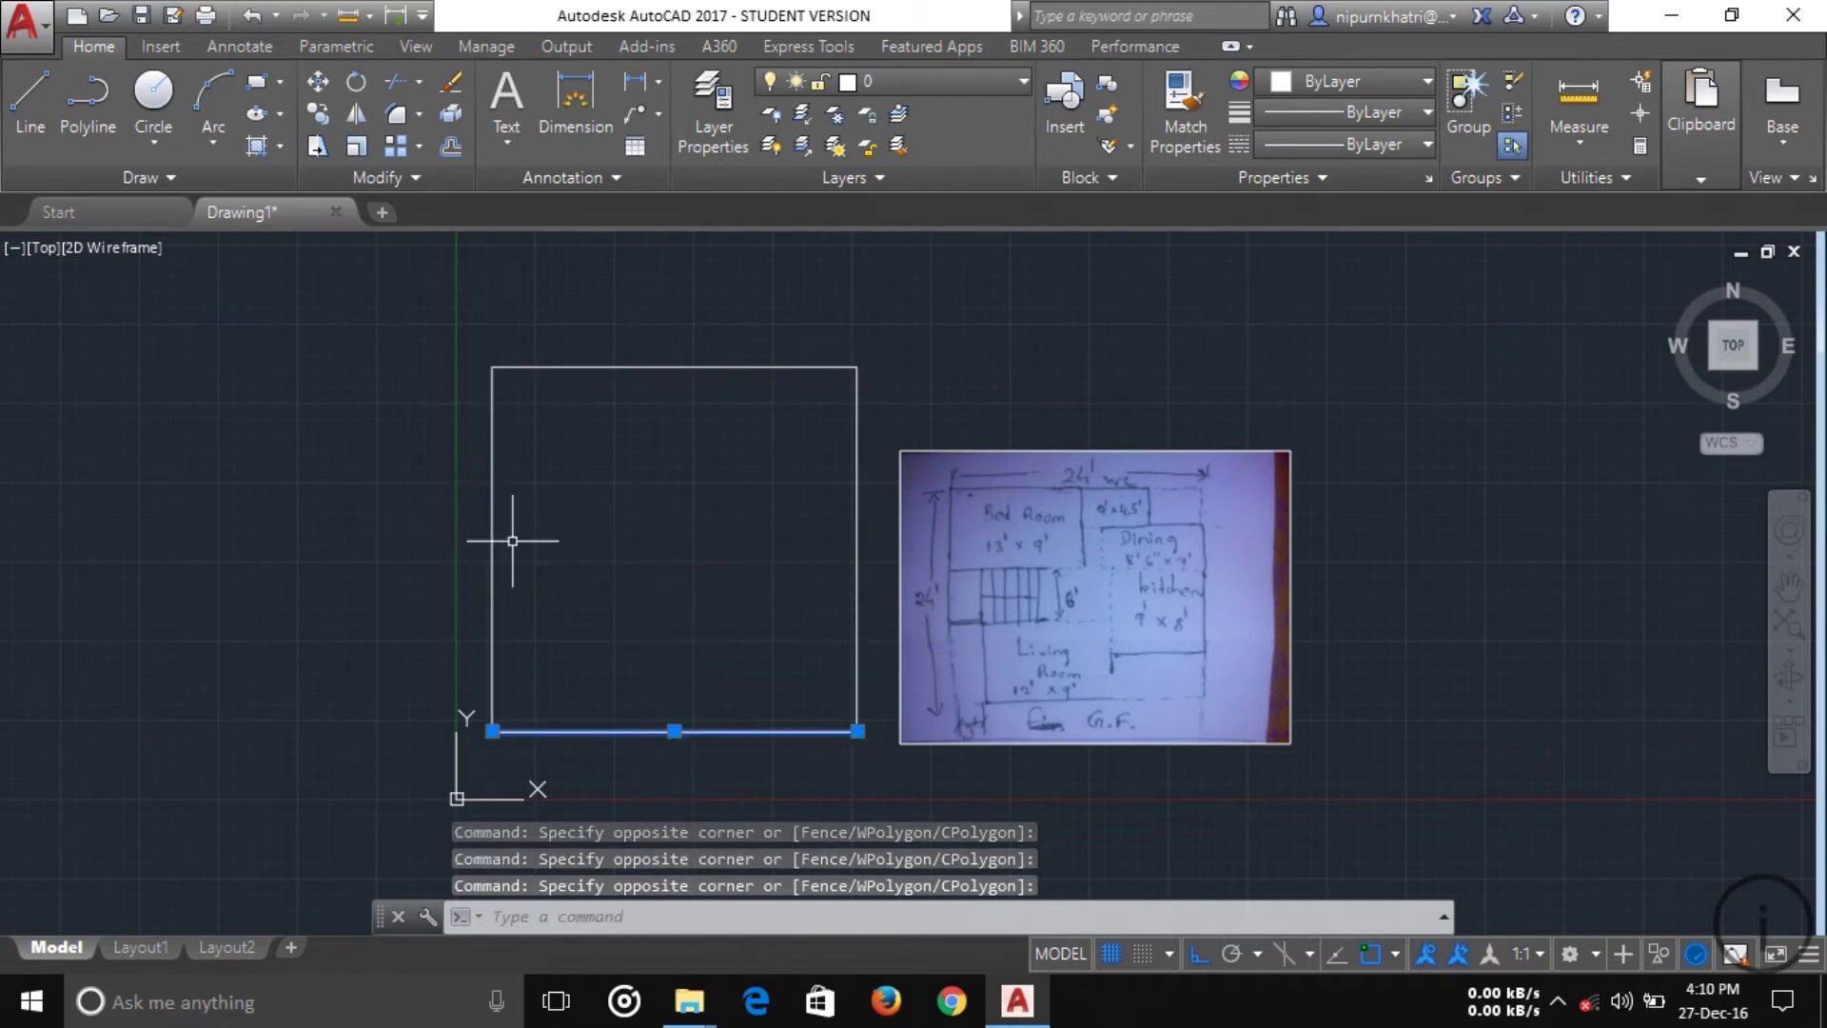
key(Escape)
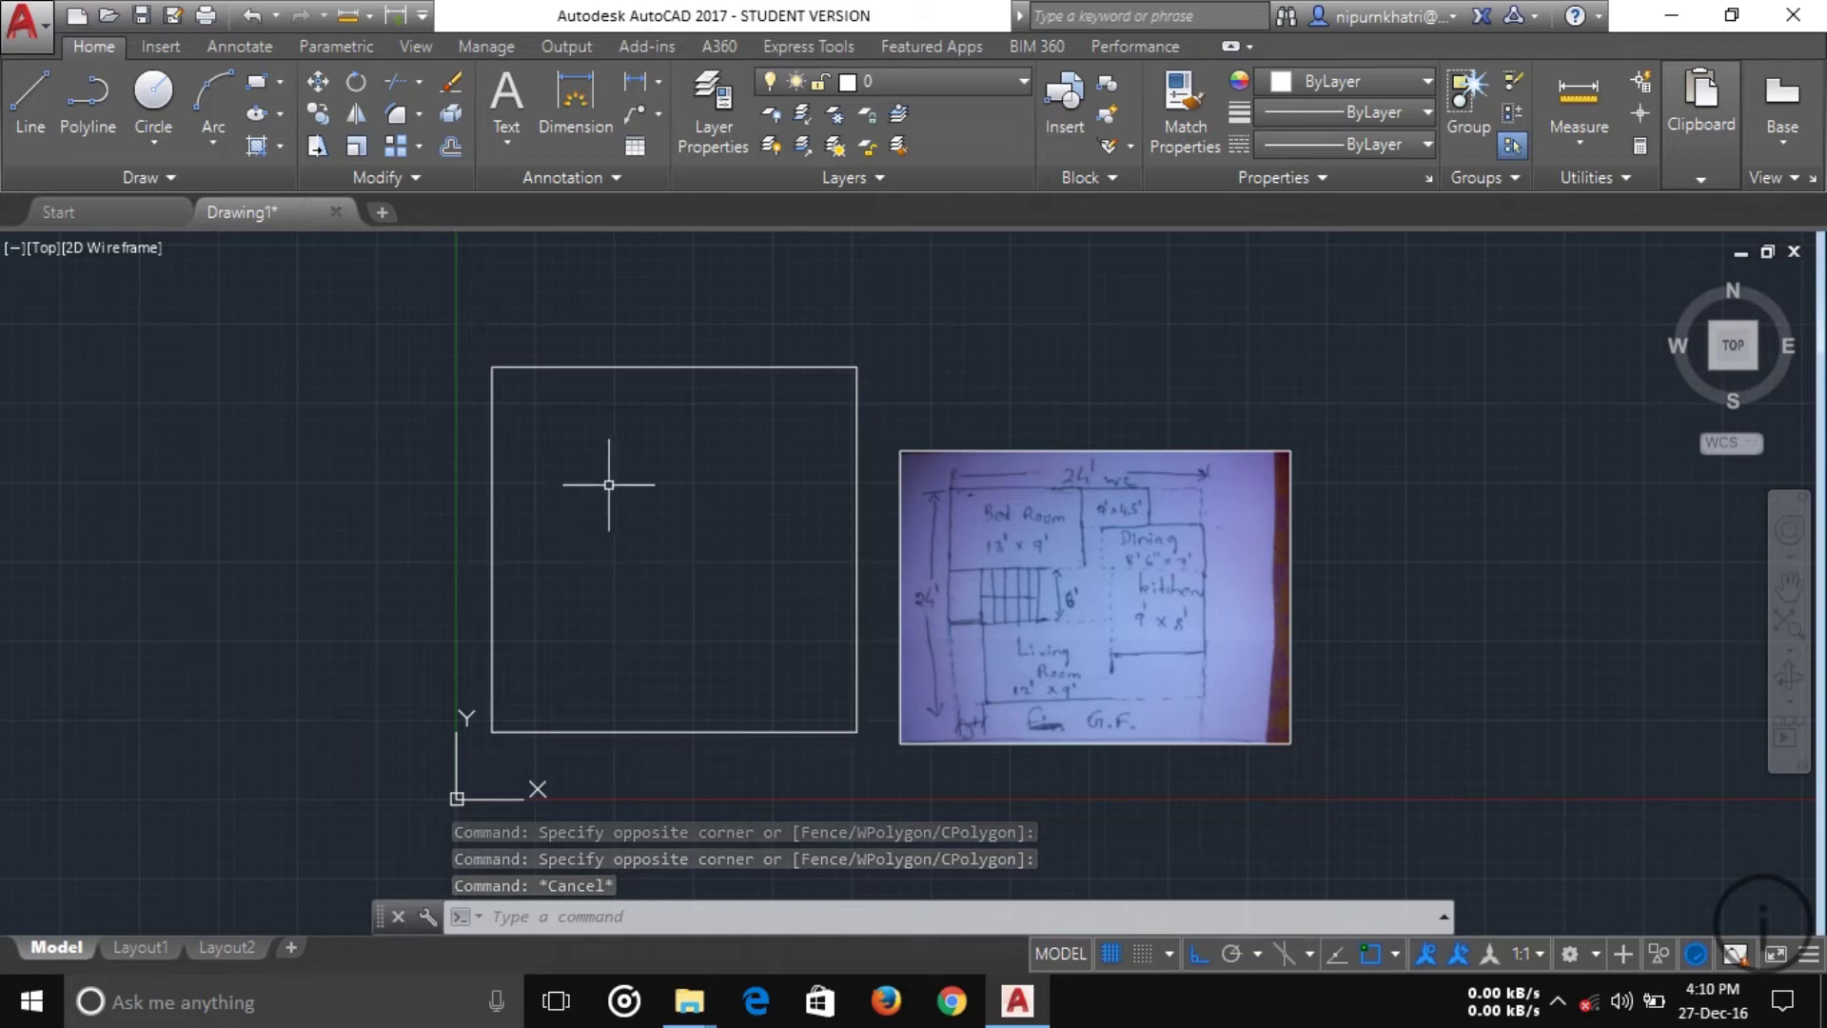
scroll(582, 417, up, 2)
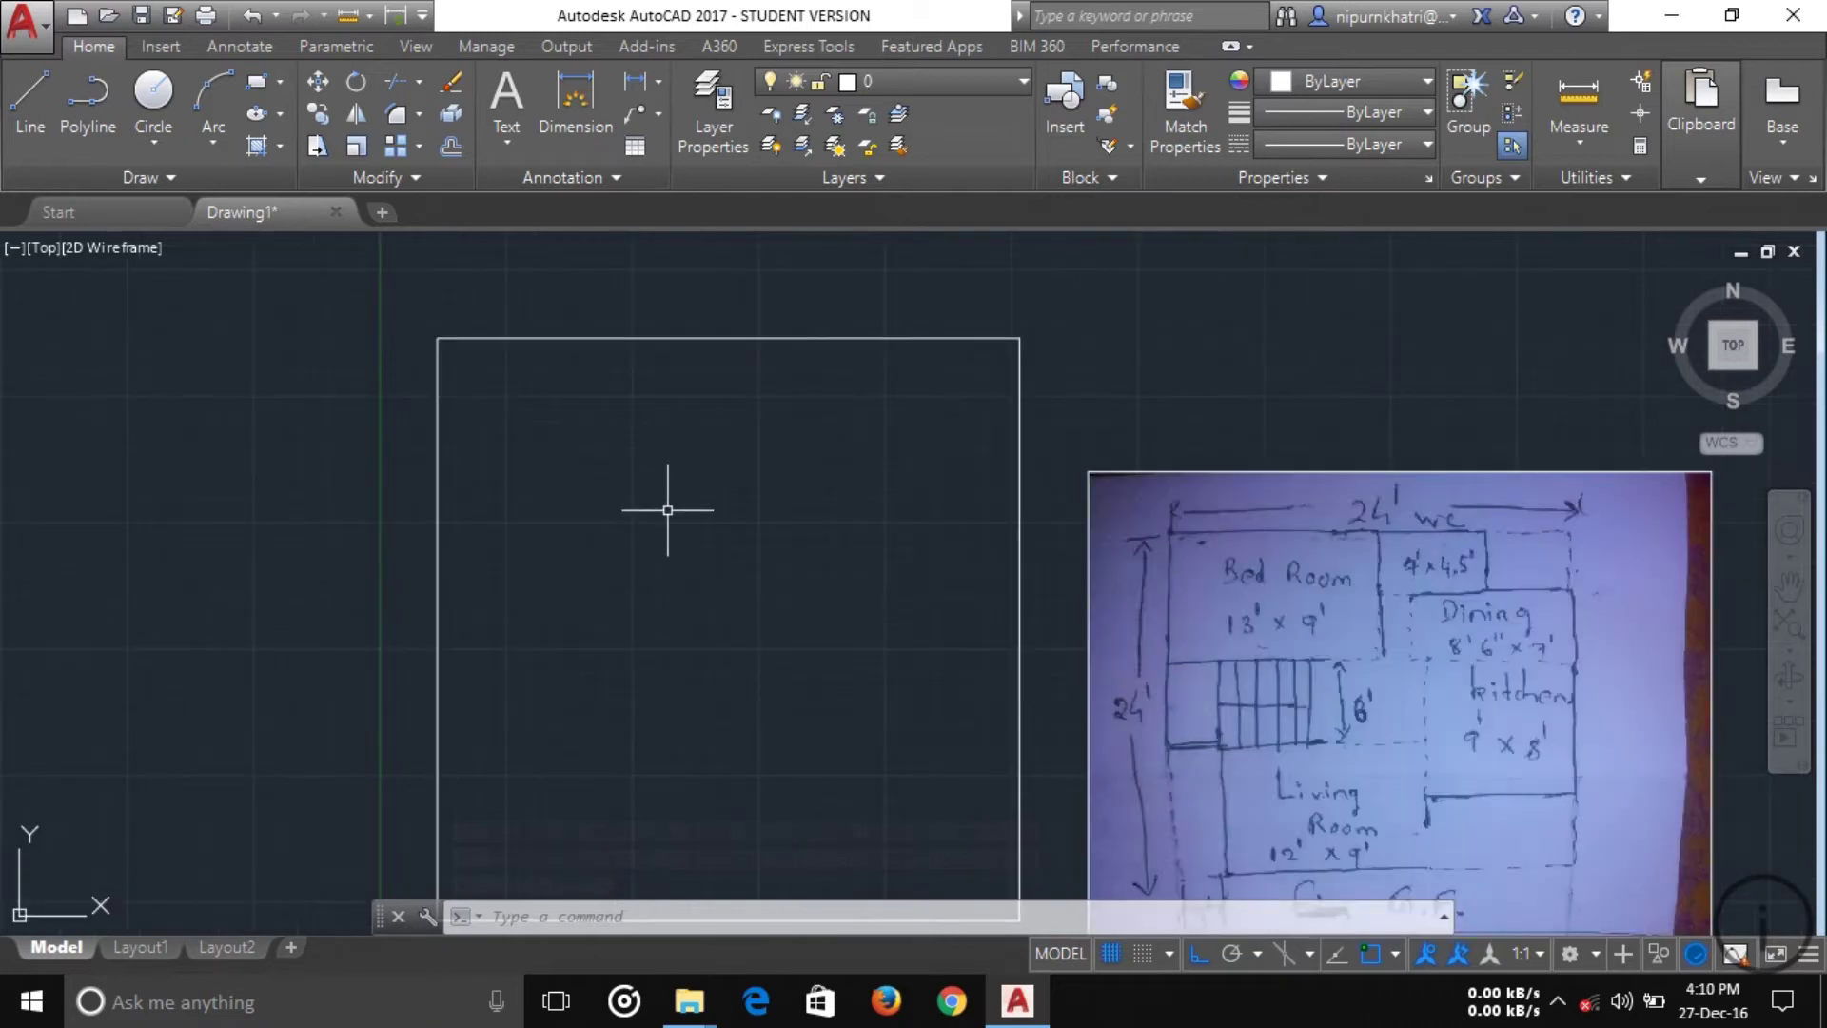
- Offset the plan's left edge 13' toward the inside of the square
middle_drag(667, 519, 683, 437)
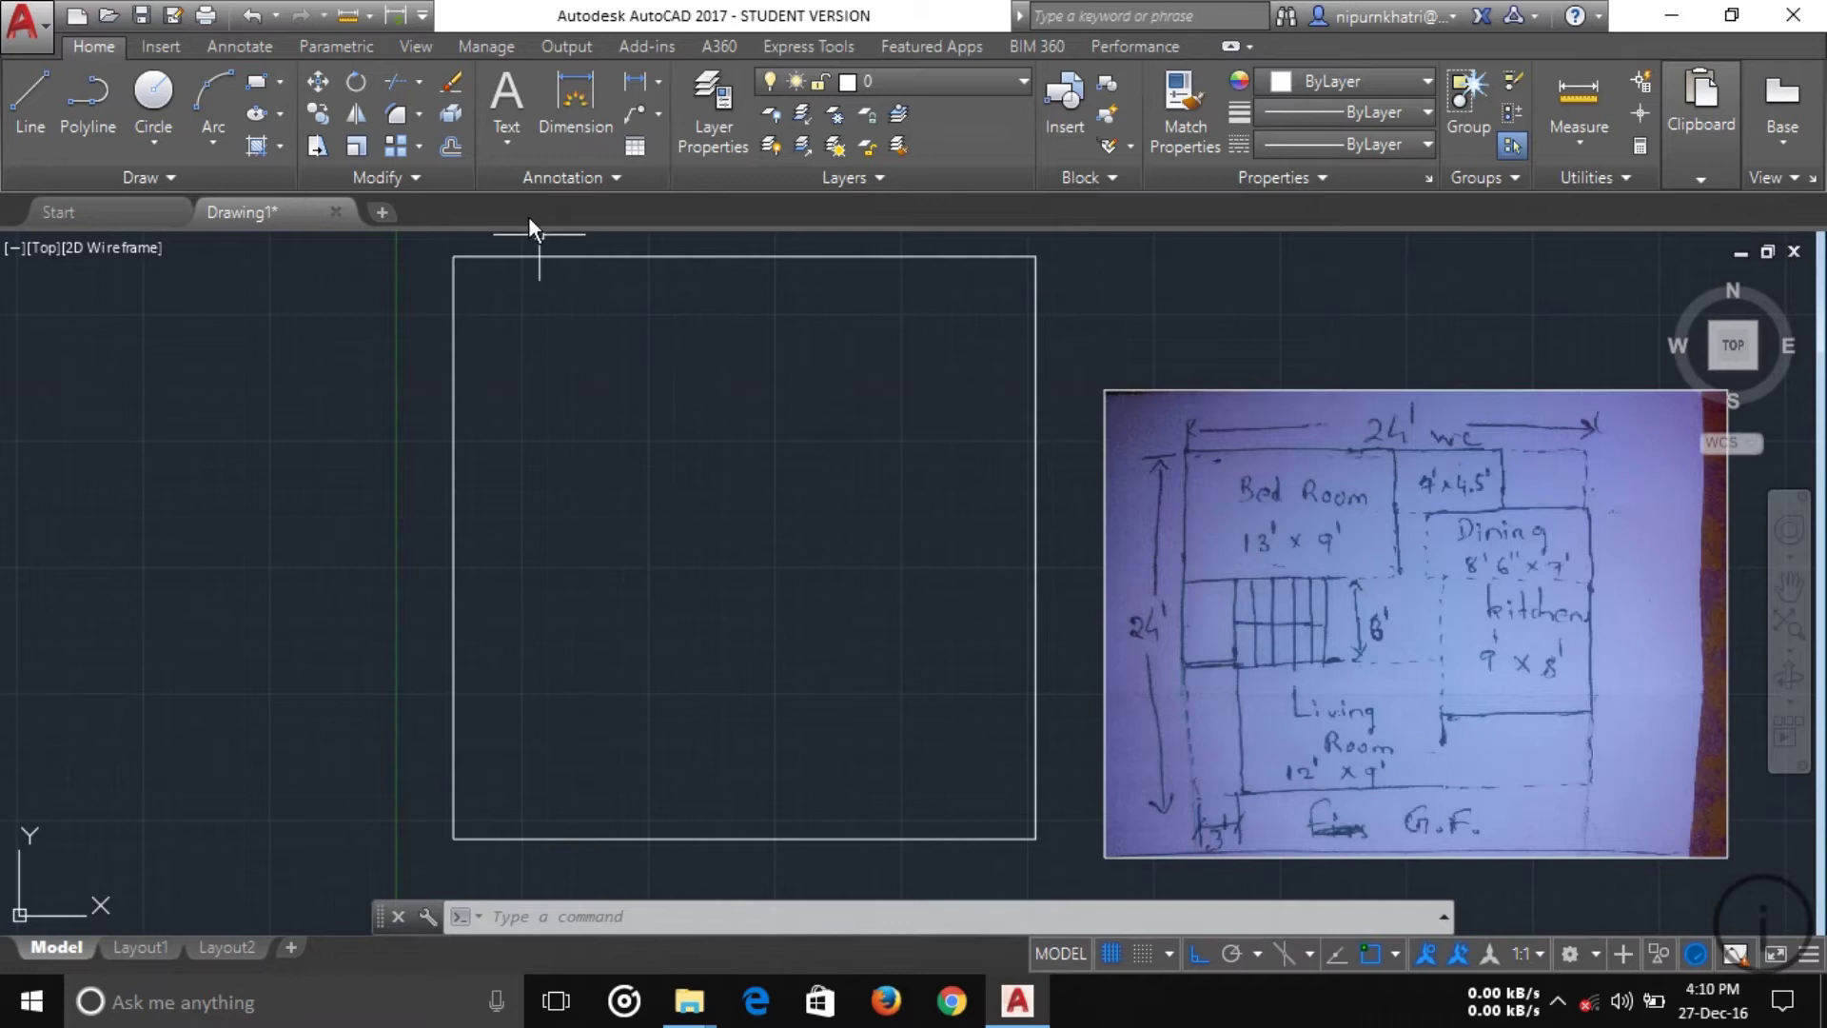
text(o)
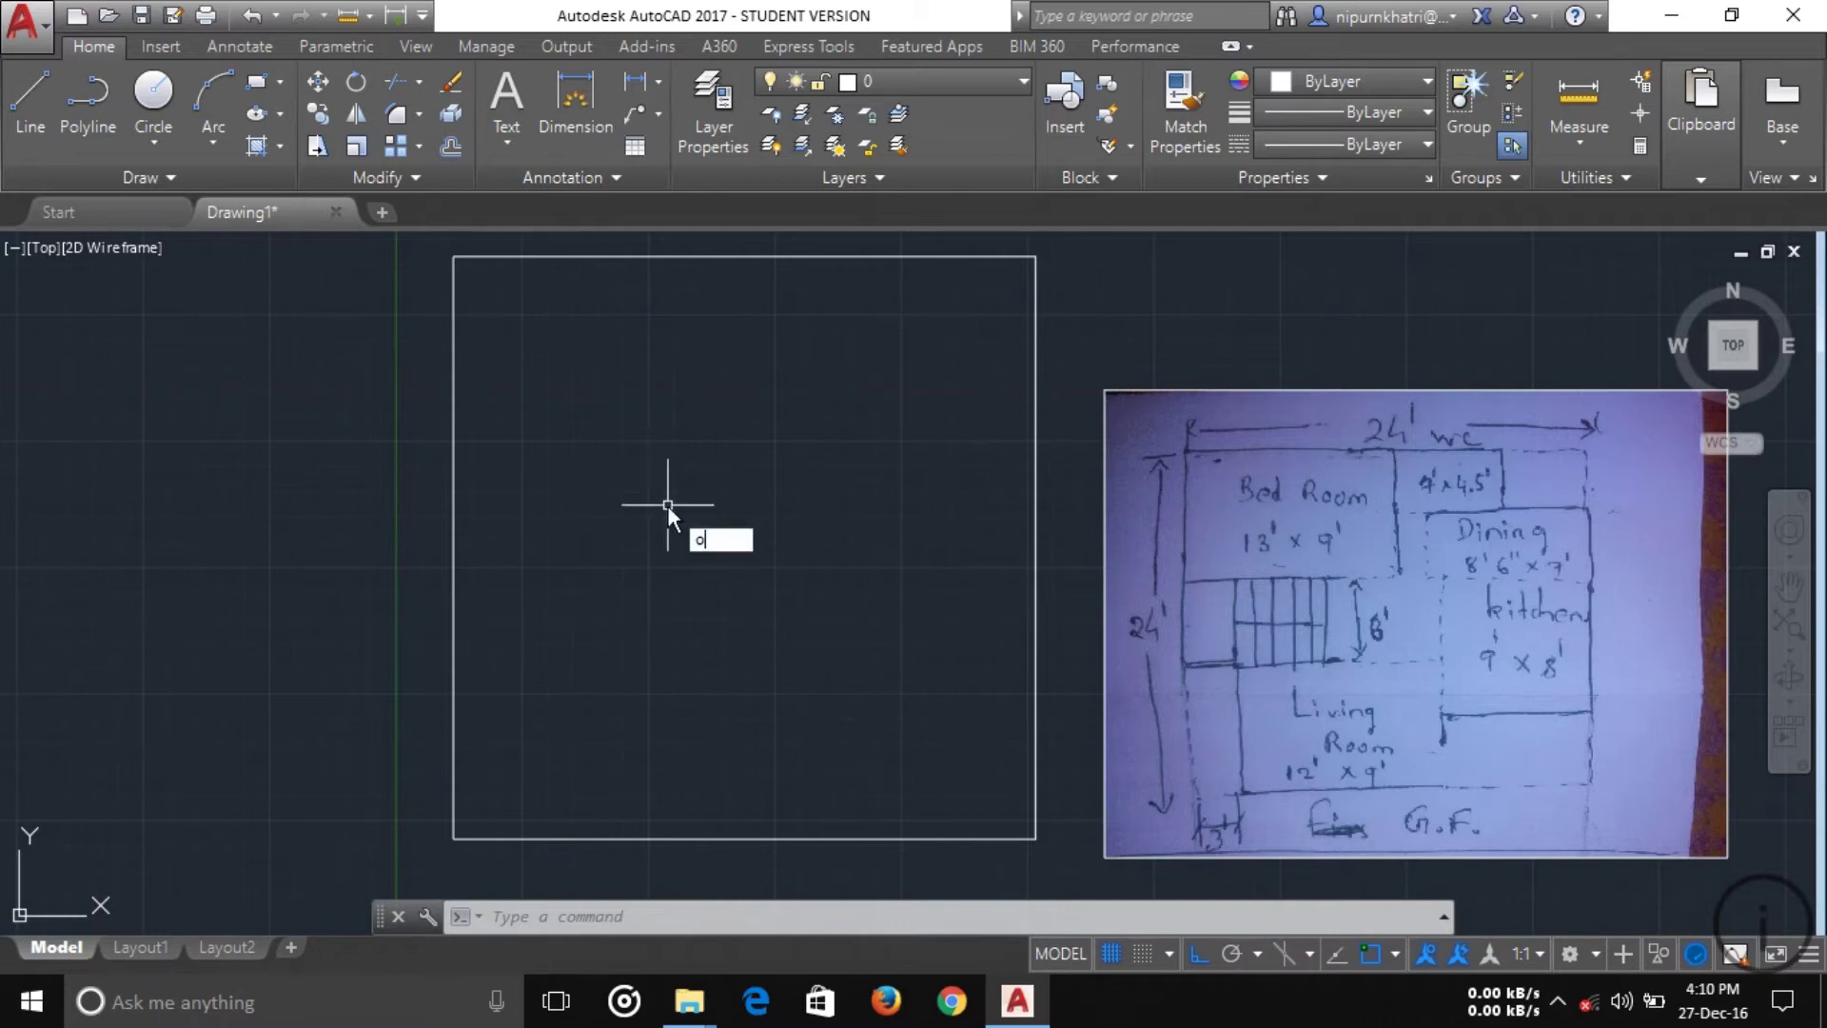
key(Return)
text(1)
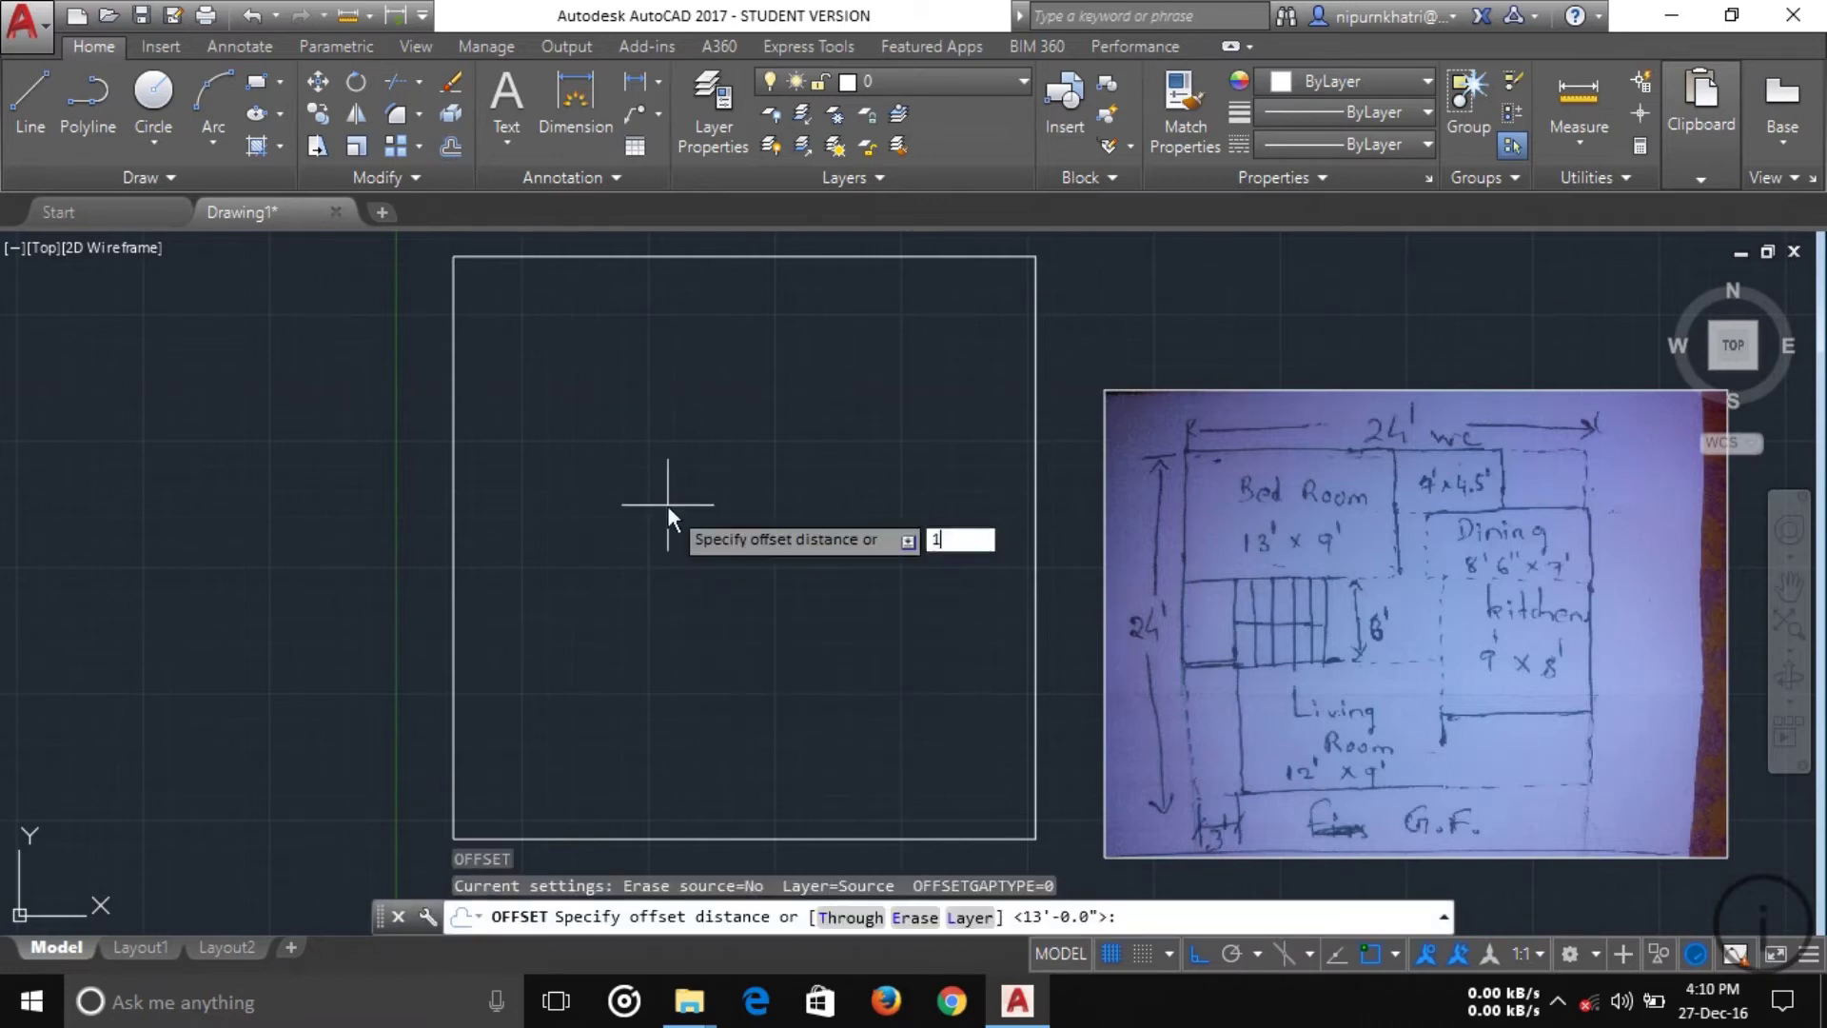
text(3')
key(Return)
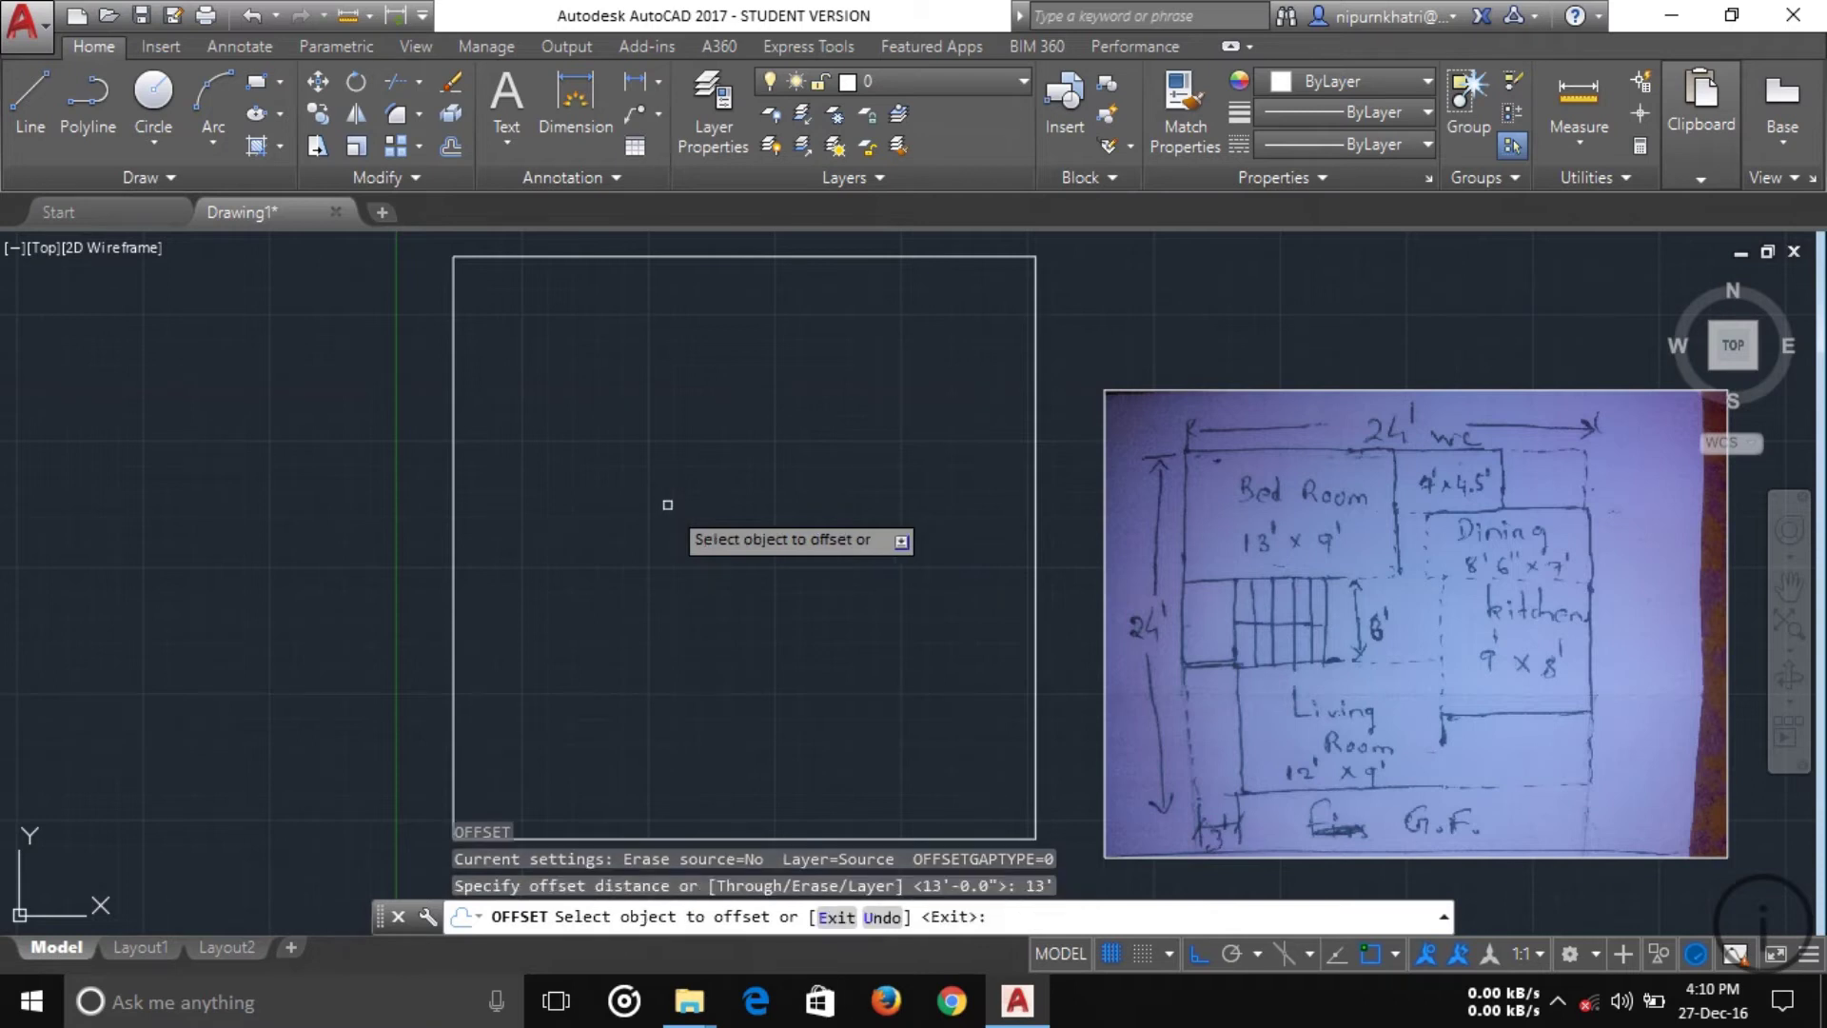
click(453, 365)
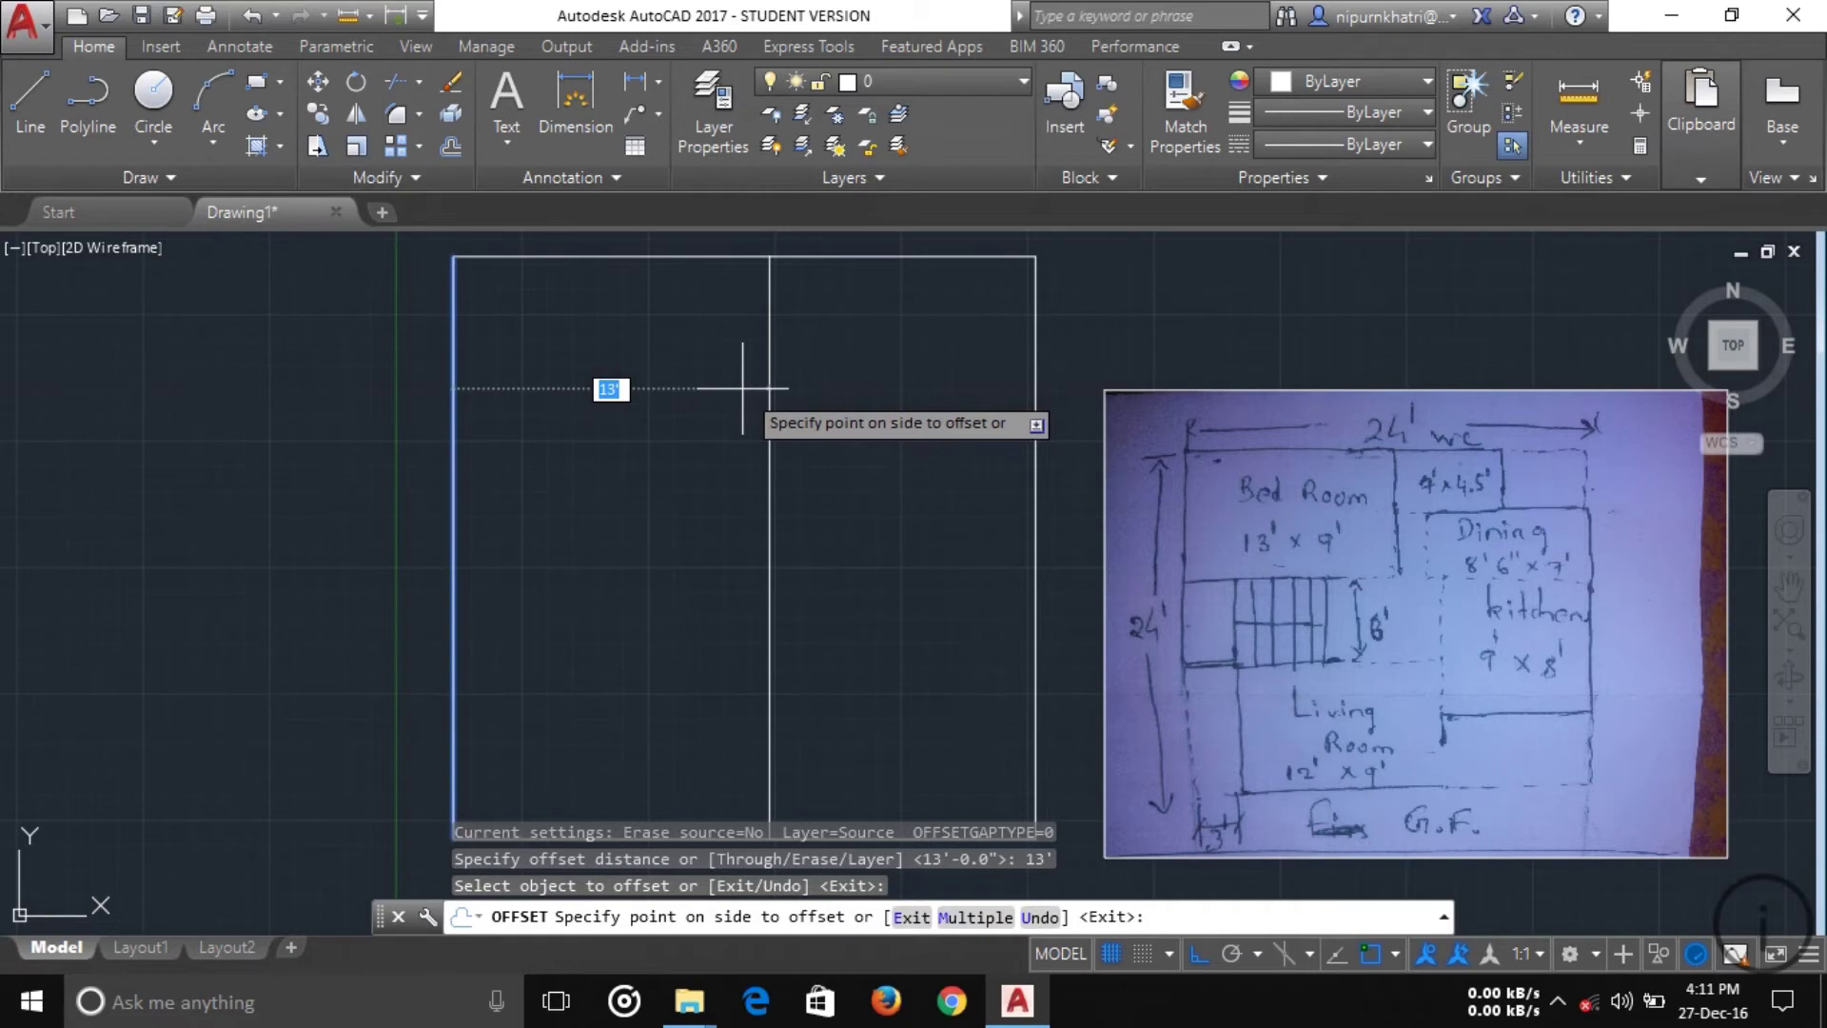
click(743, 388)
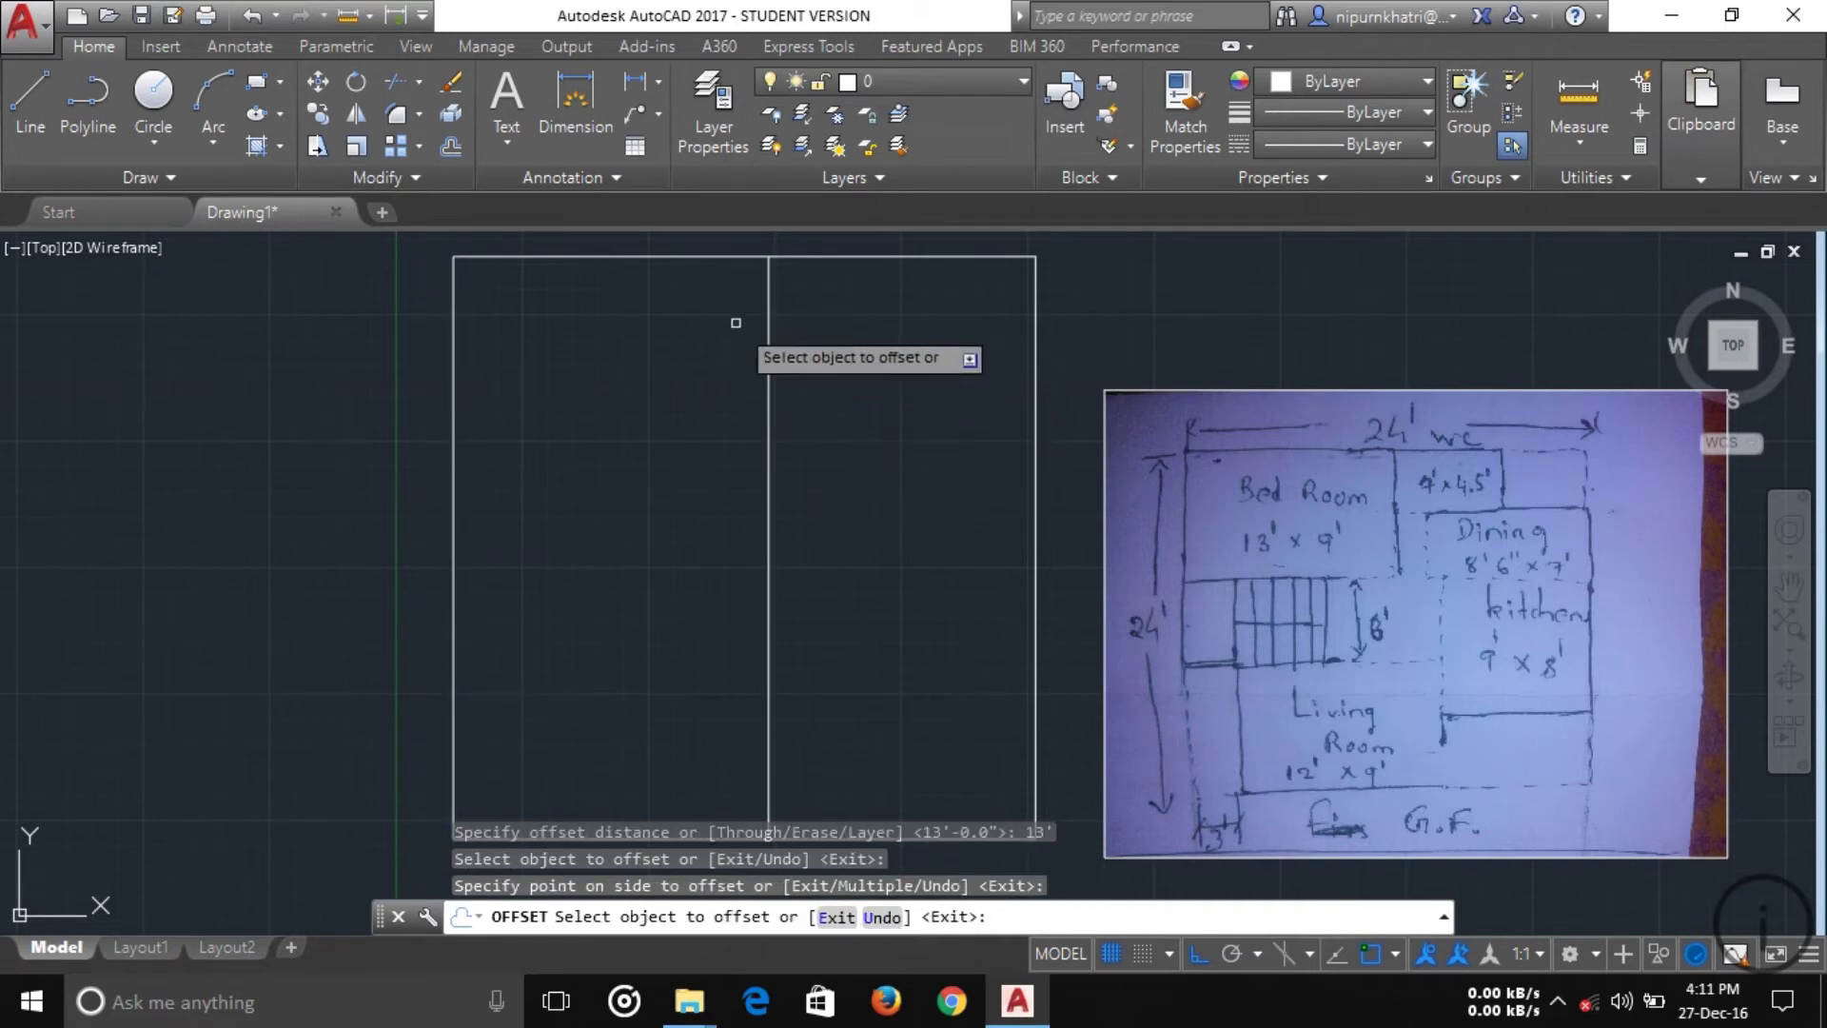
- Offset the top edge 9' downward, then end the offset command
click(718, 257)
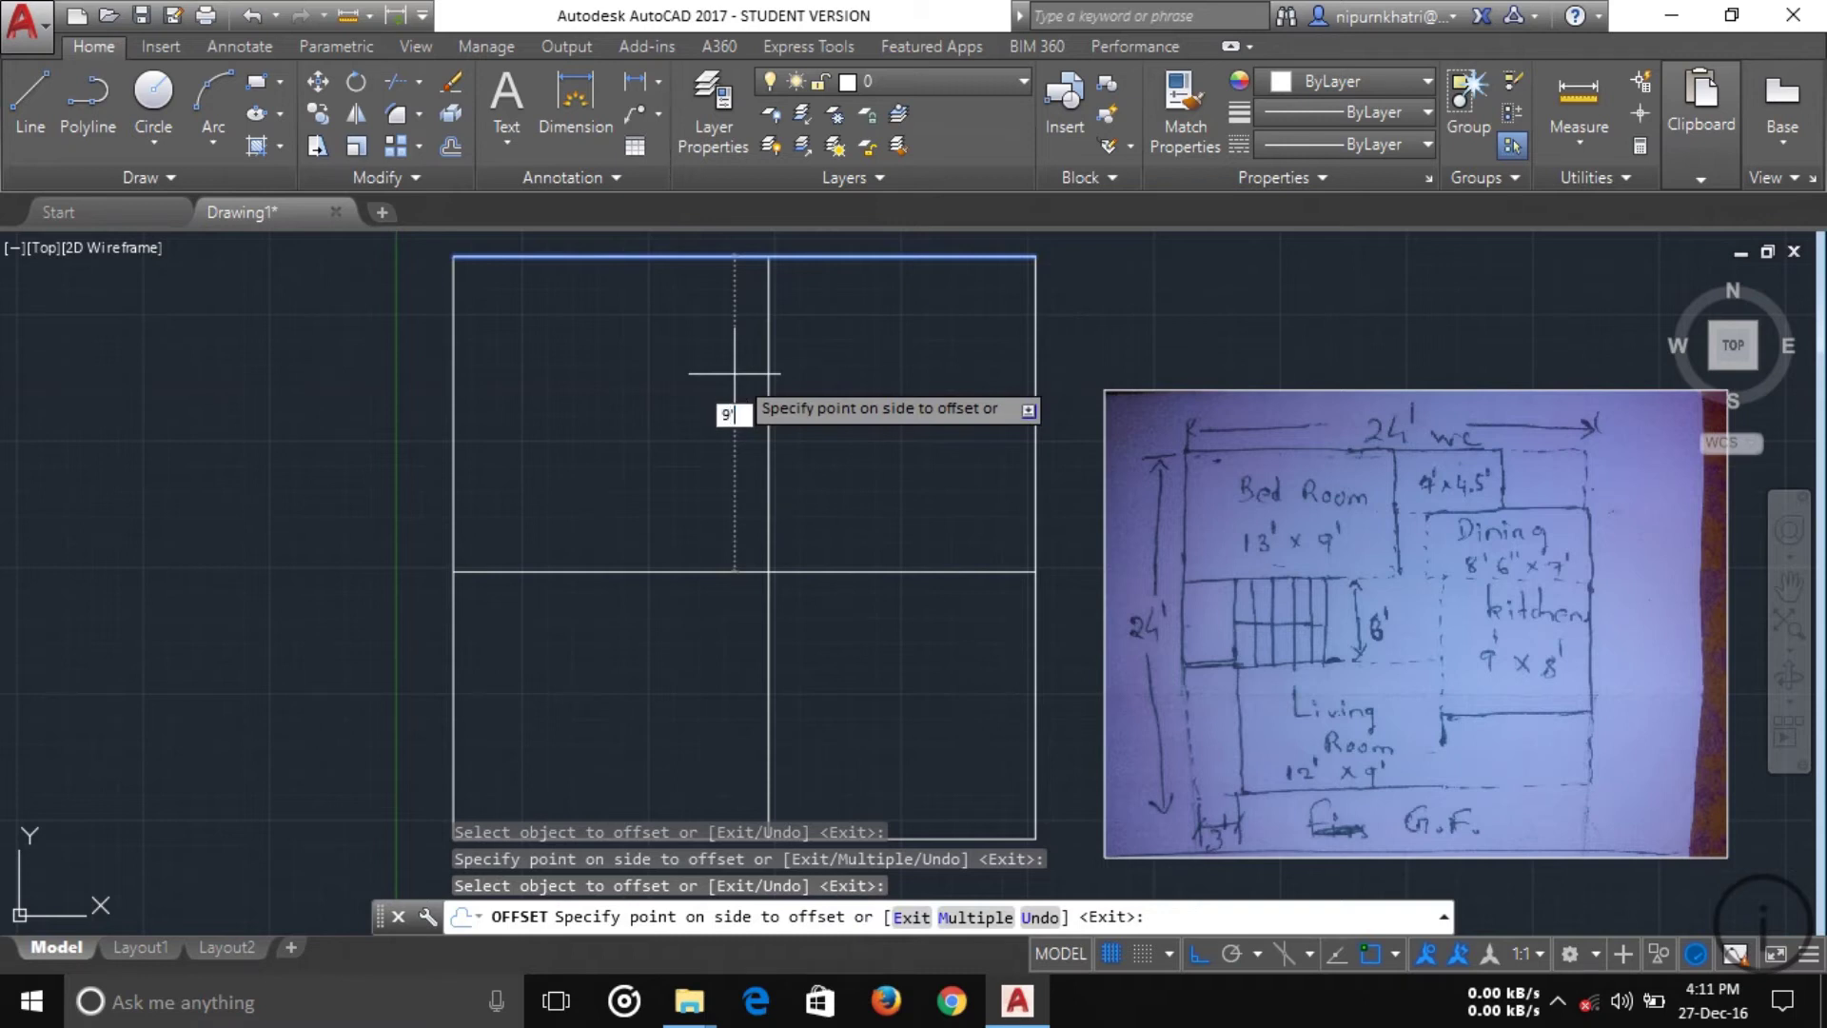
text(9')
key(Return)
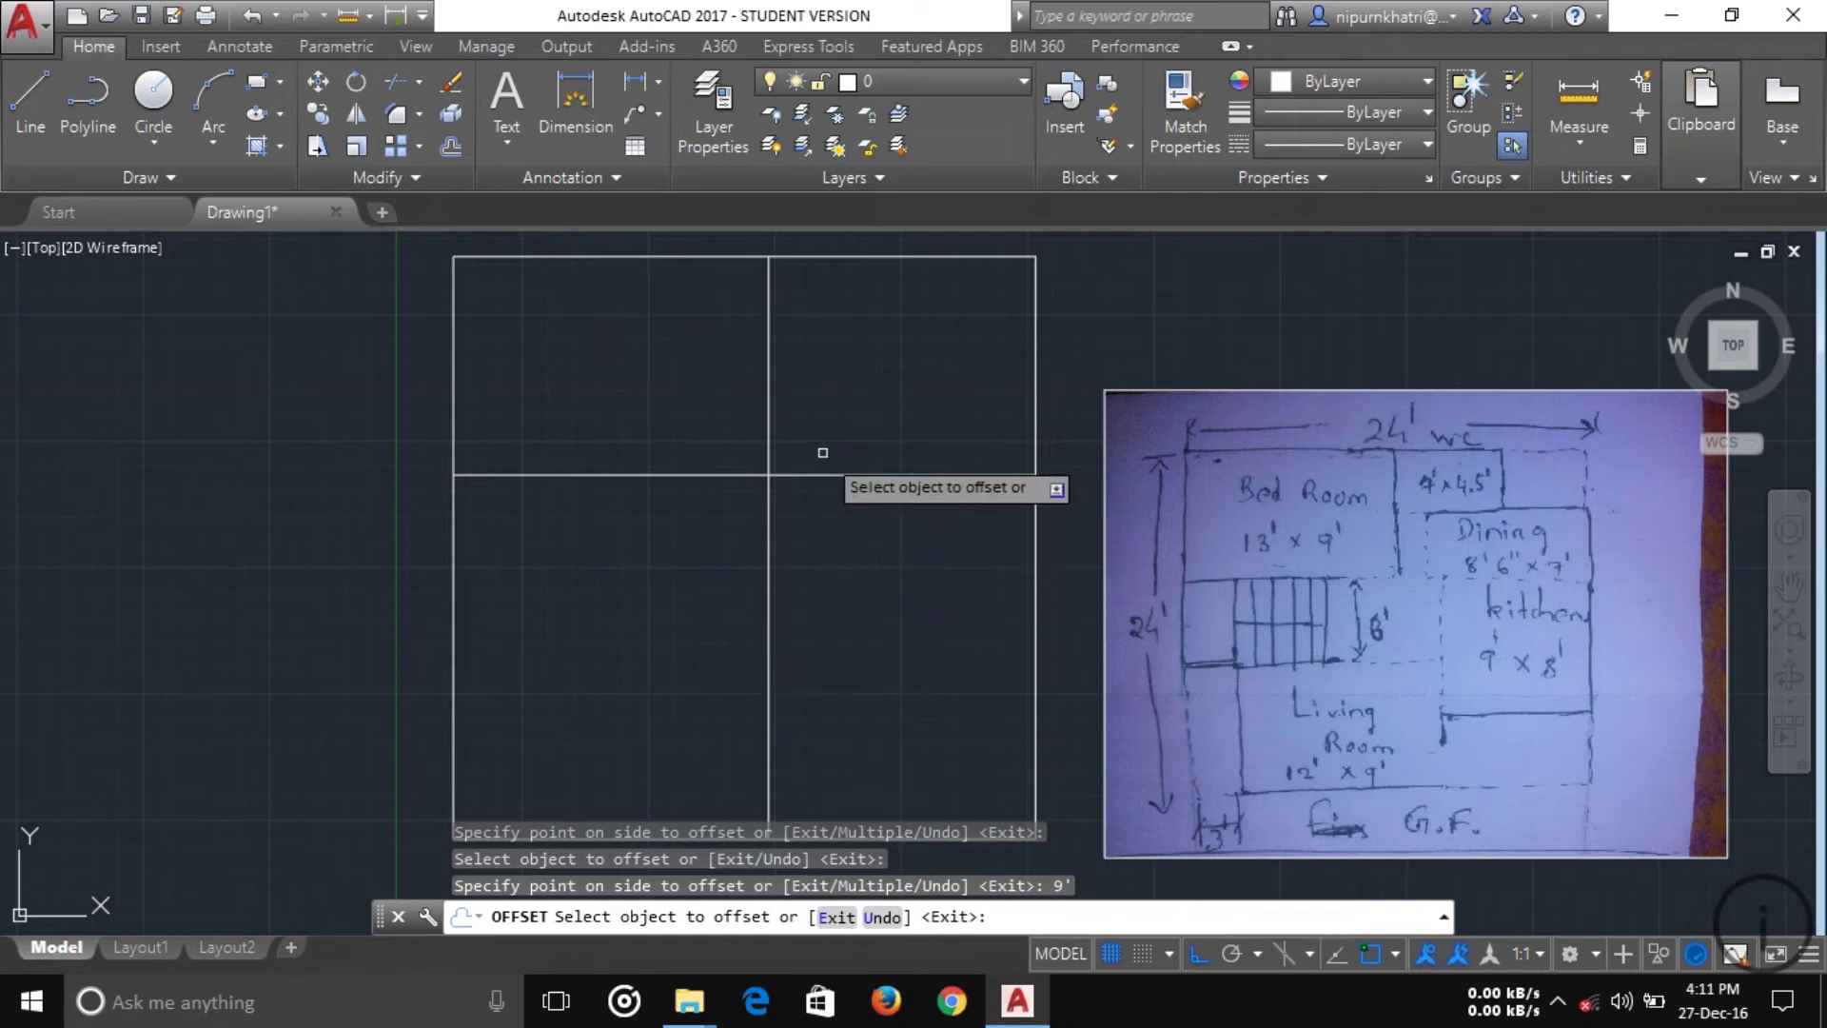
text(tr)
key(Return)
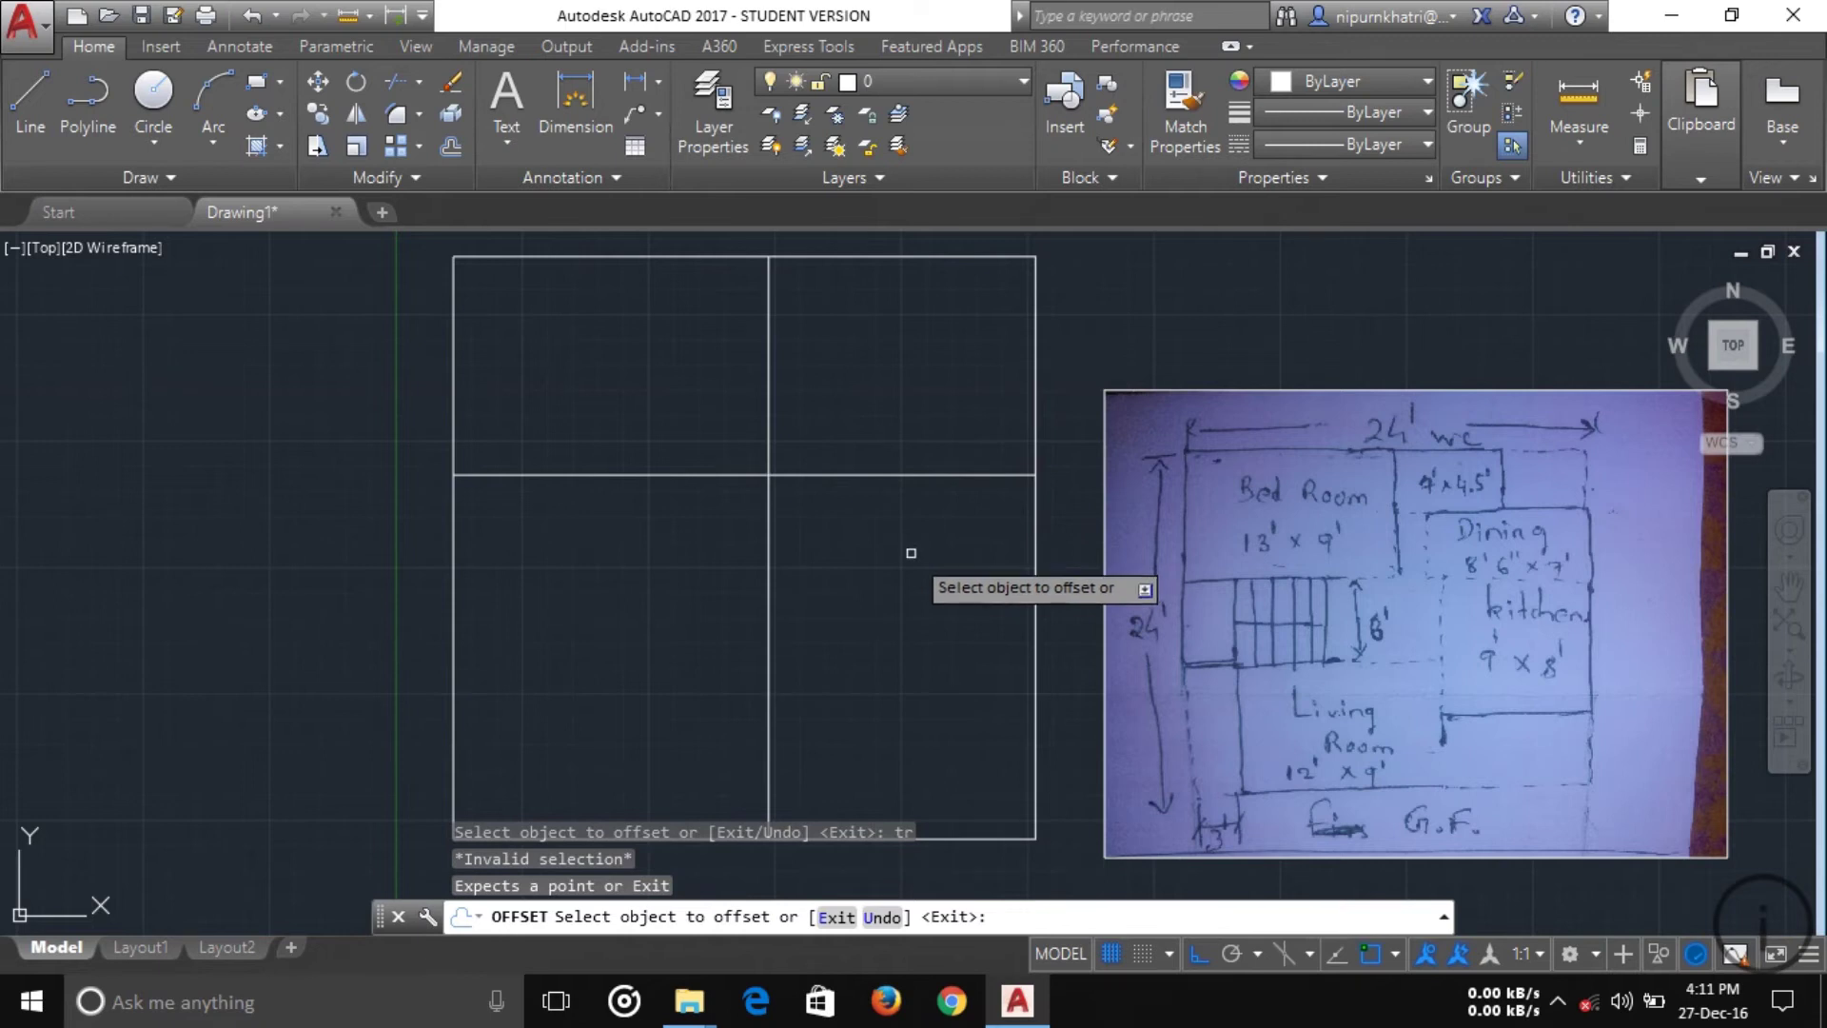
key(Escape)
- Trim the horizontal divider's right half and vertical divider's lower half, leaving the 13' x 9' Bed Room
text(TR)
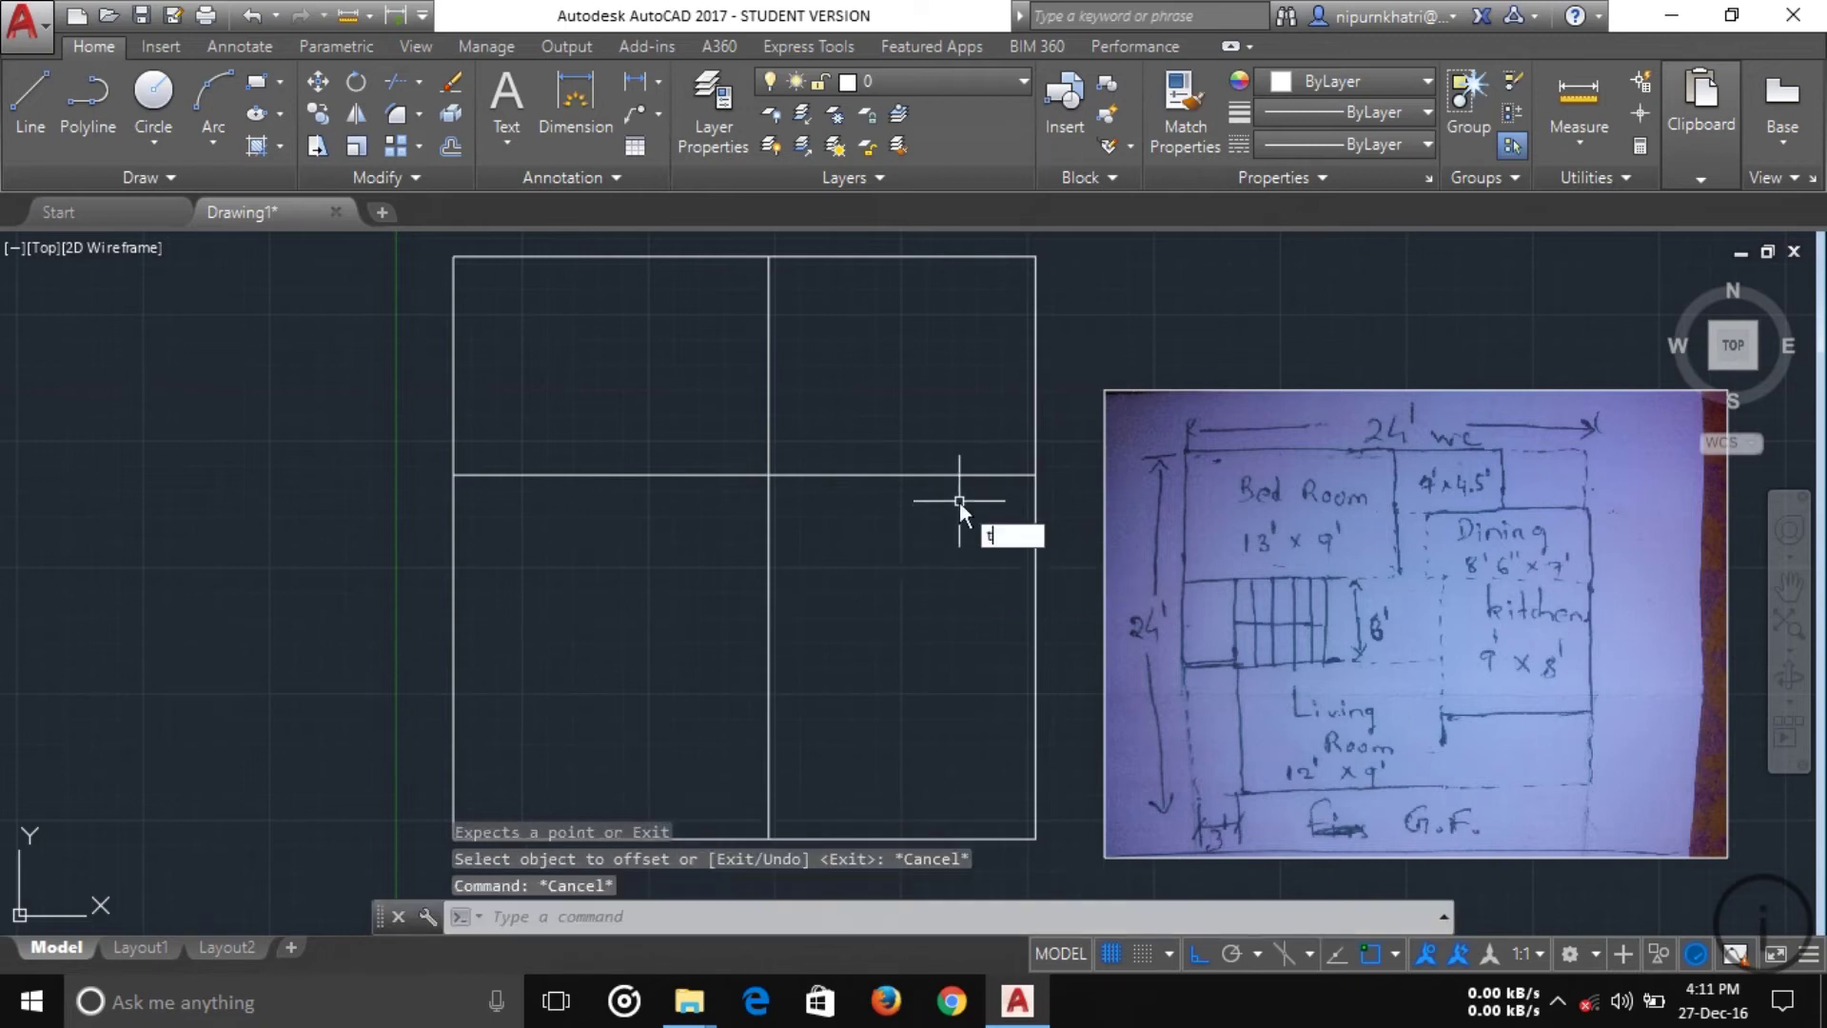
key(Return)
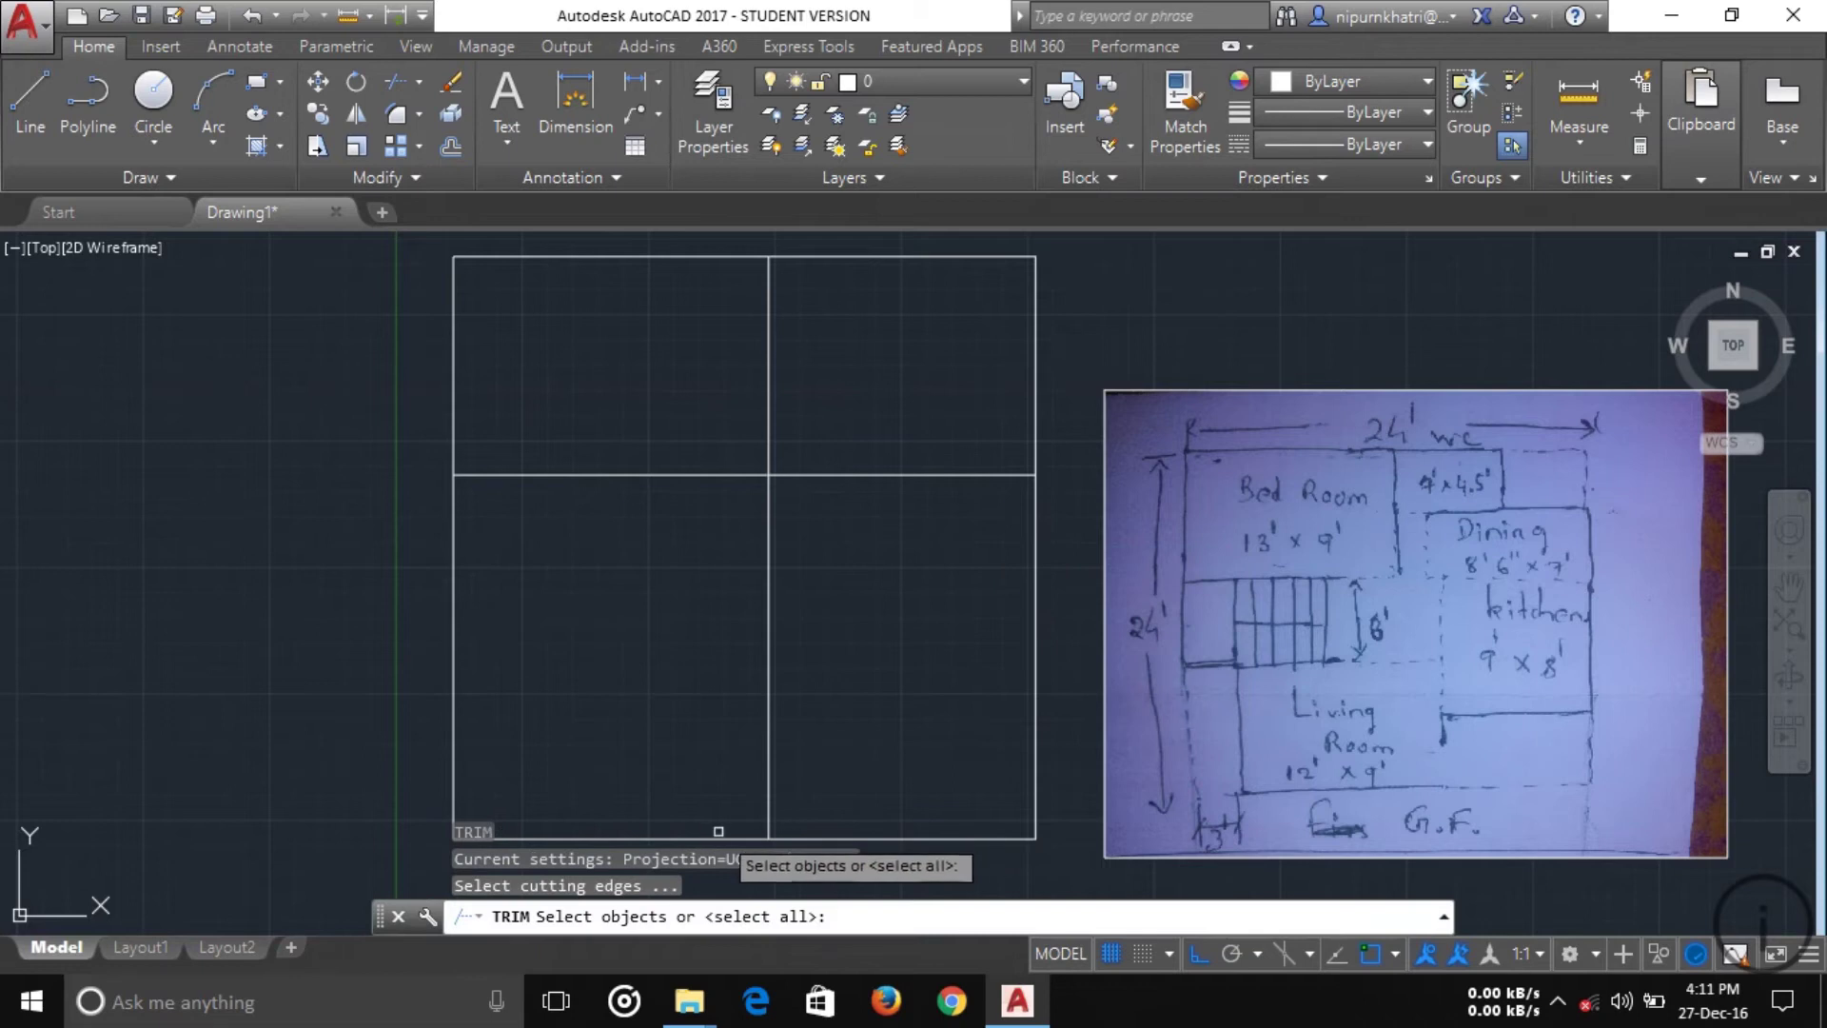
key(Return)
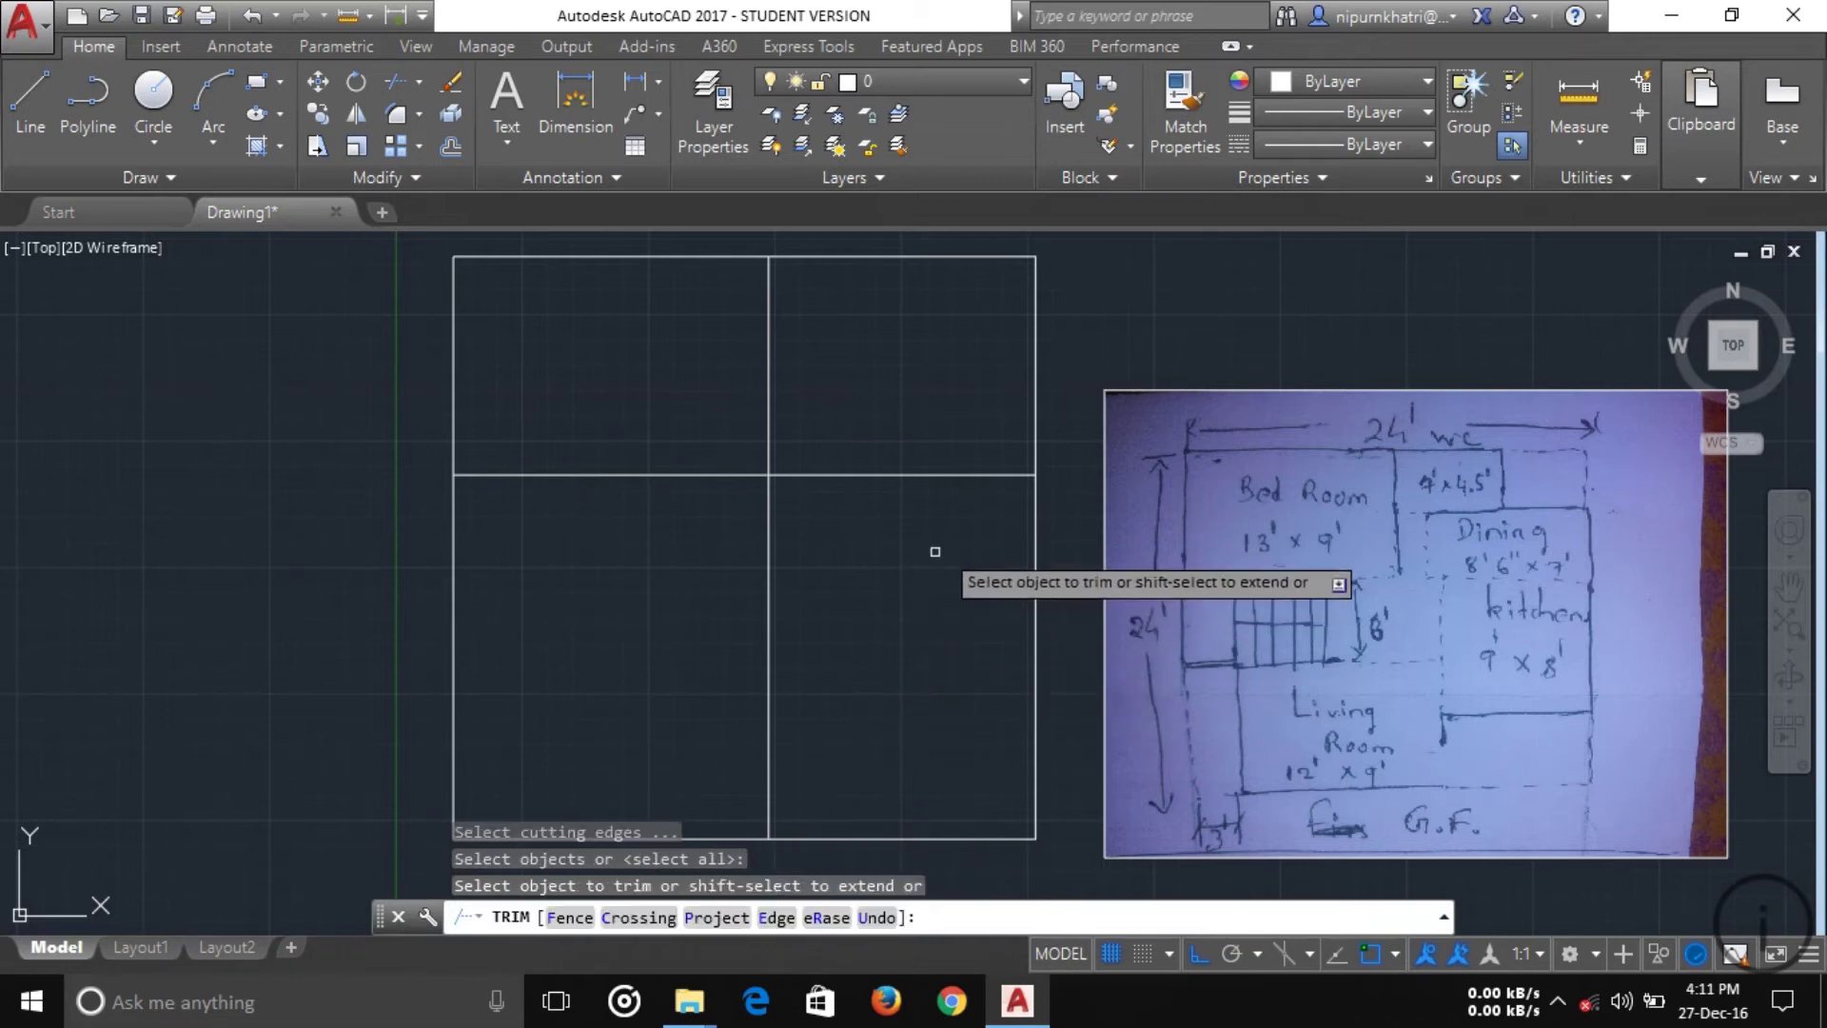
click(958, 533)
click(922, 421)
click(768, 614)
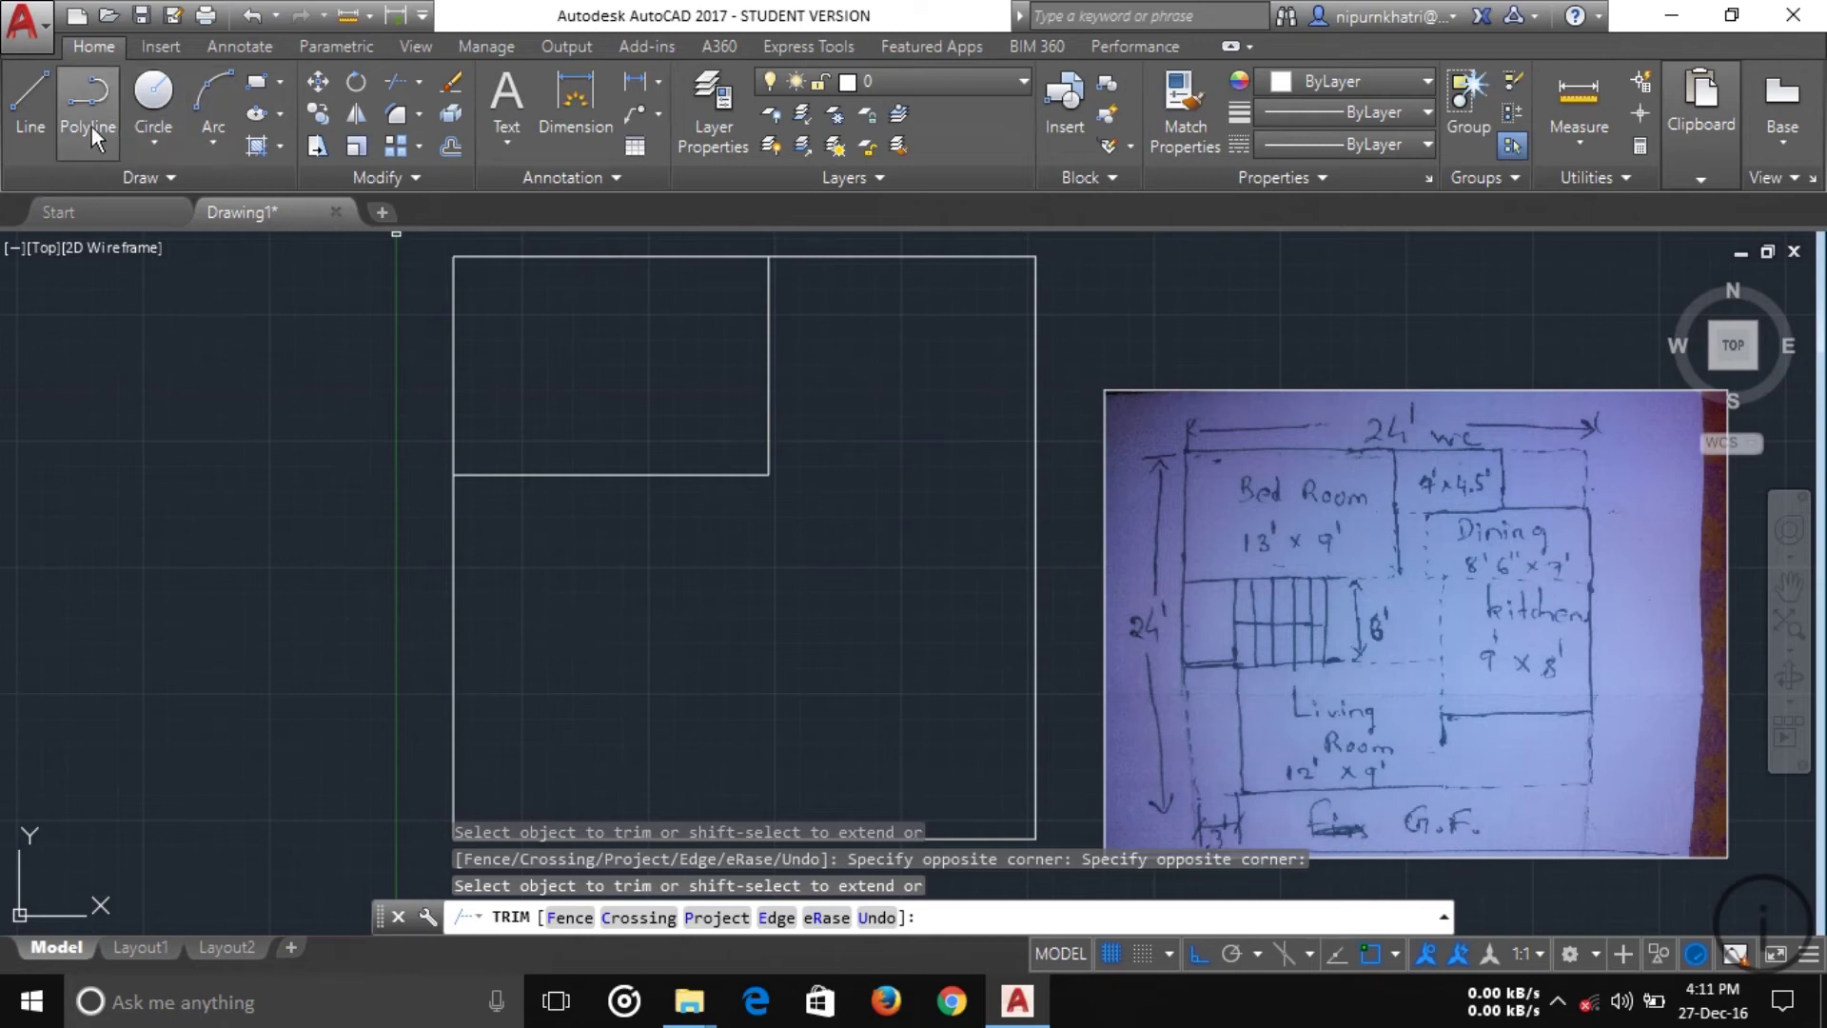
key(Escape)
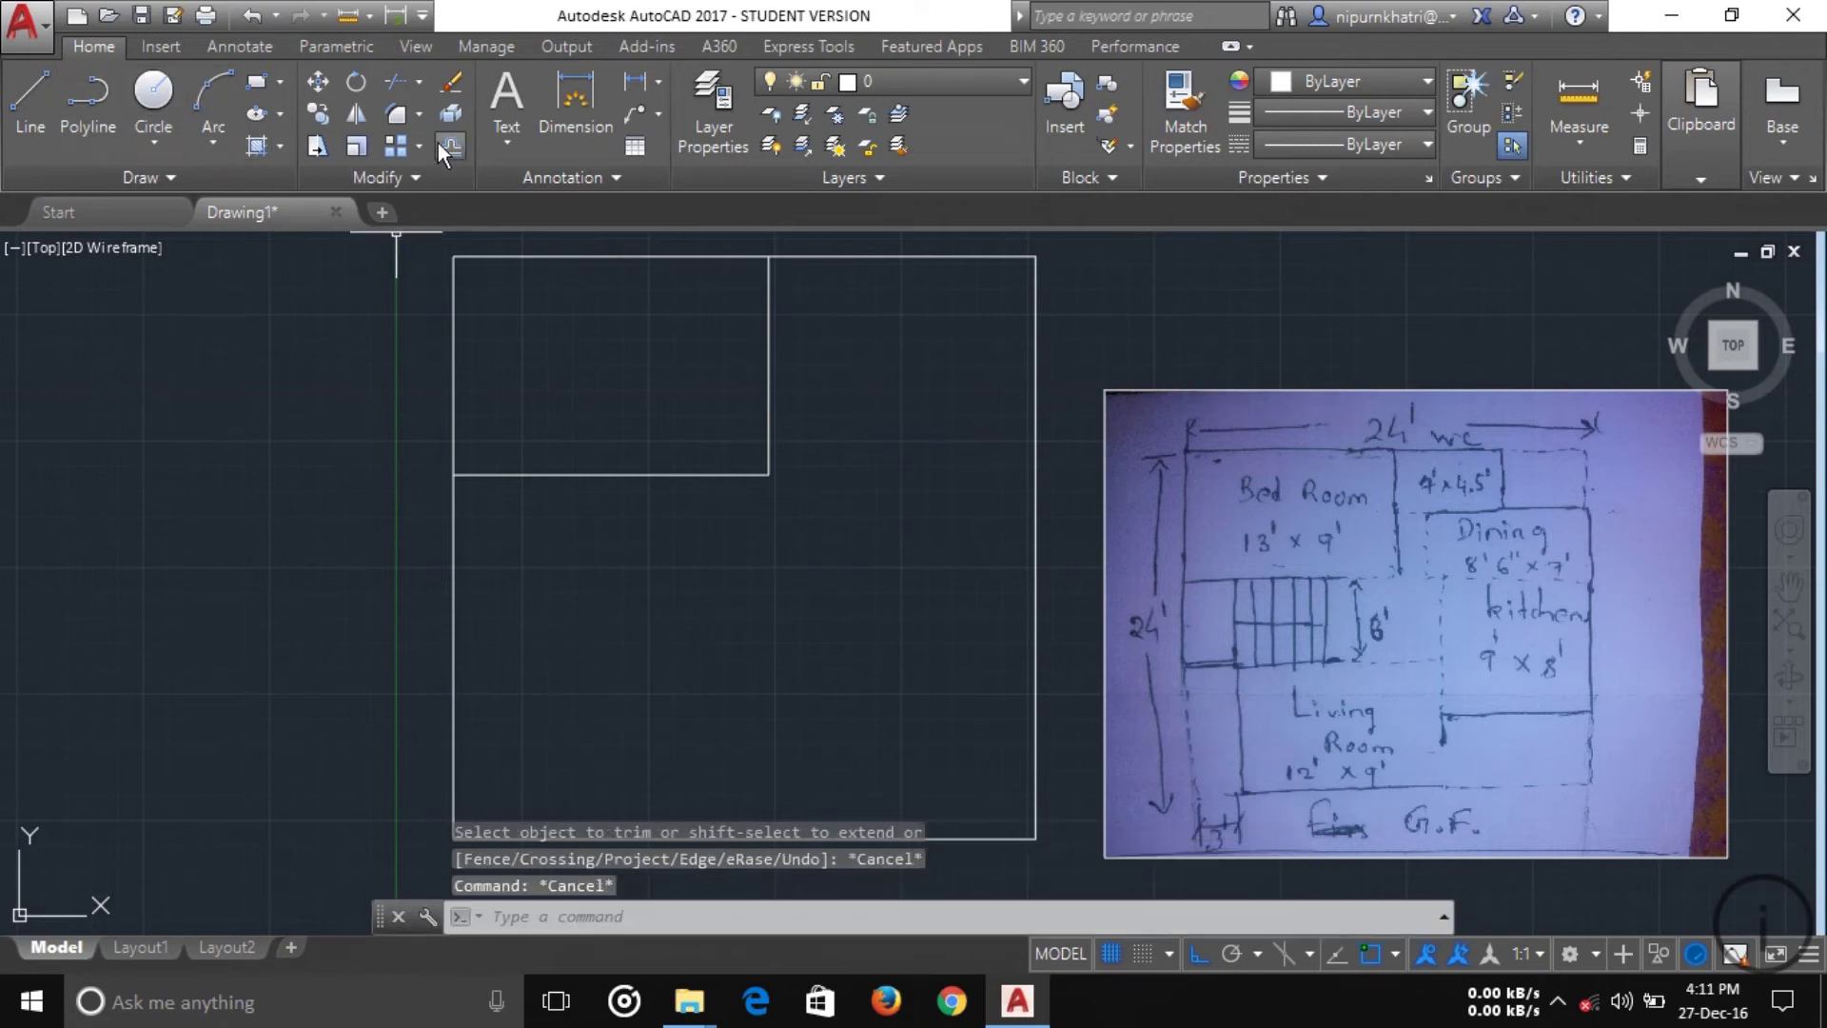
- Offset the Bed Room's right wall 7' to the right
click(444, 146)
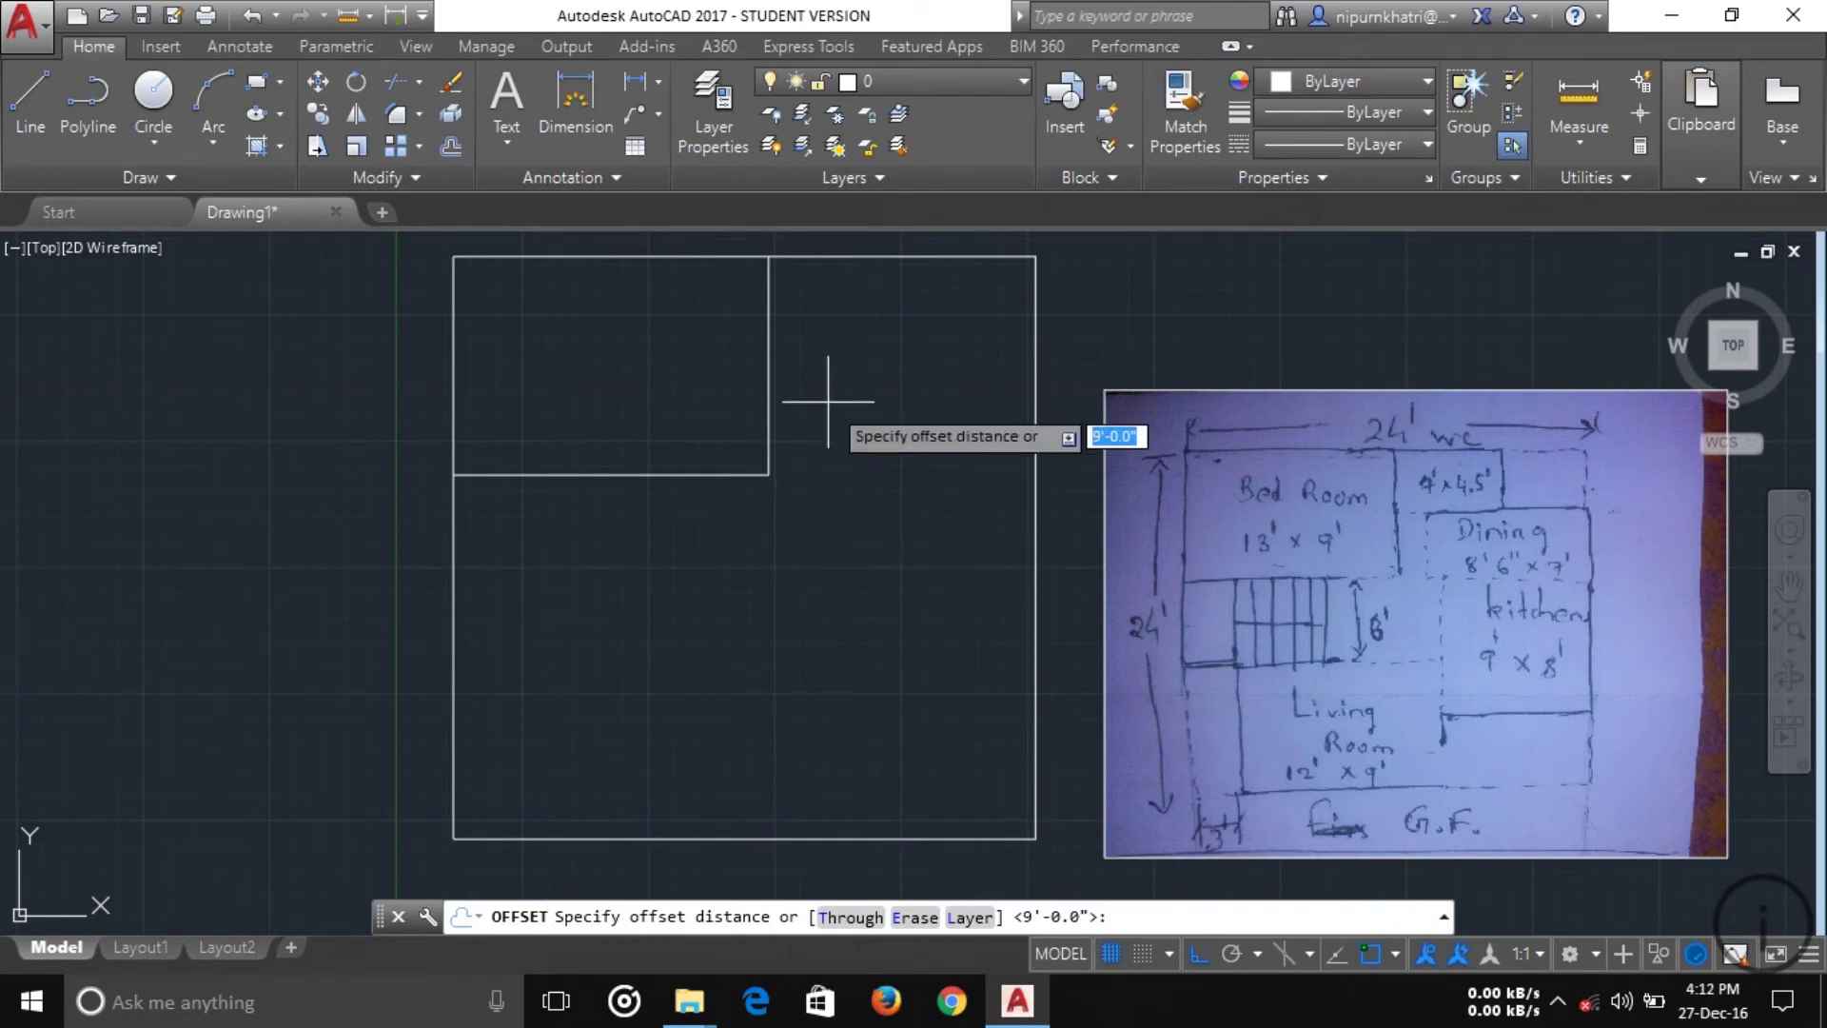
text(7')
key(Return)
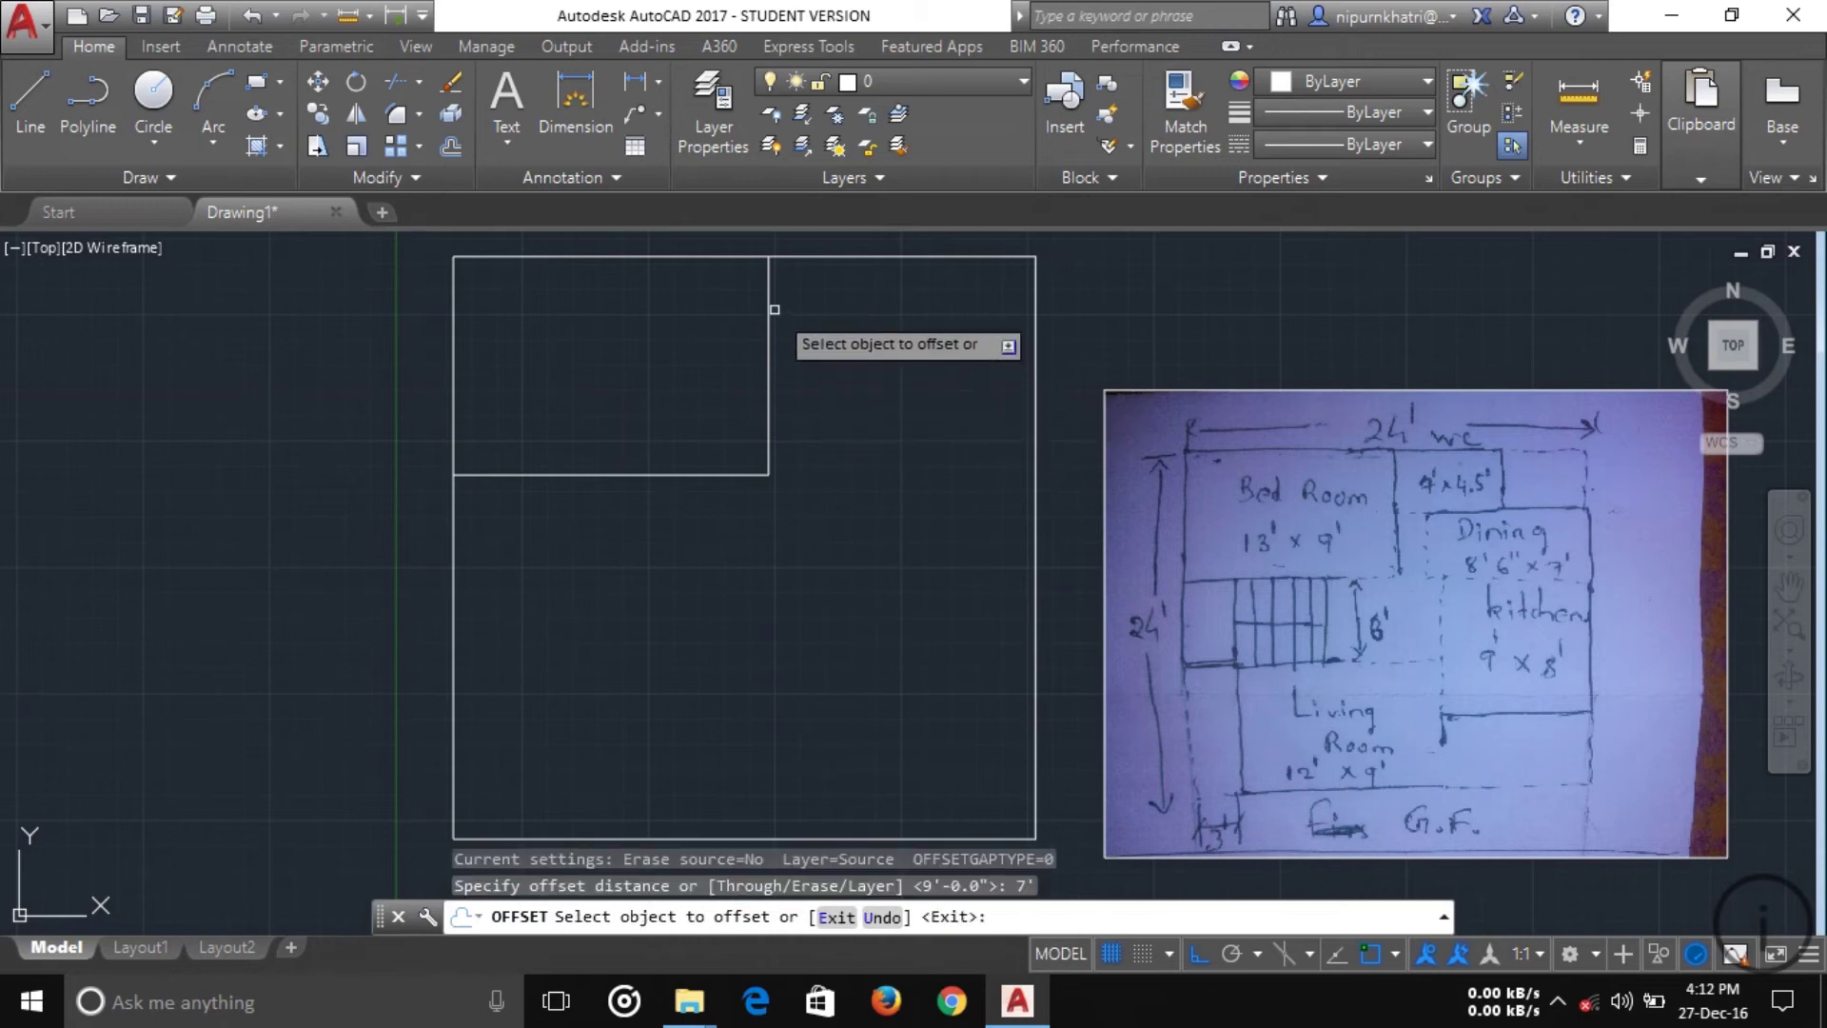
click(768, 303)
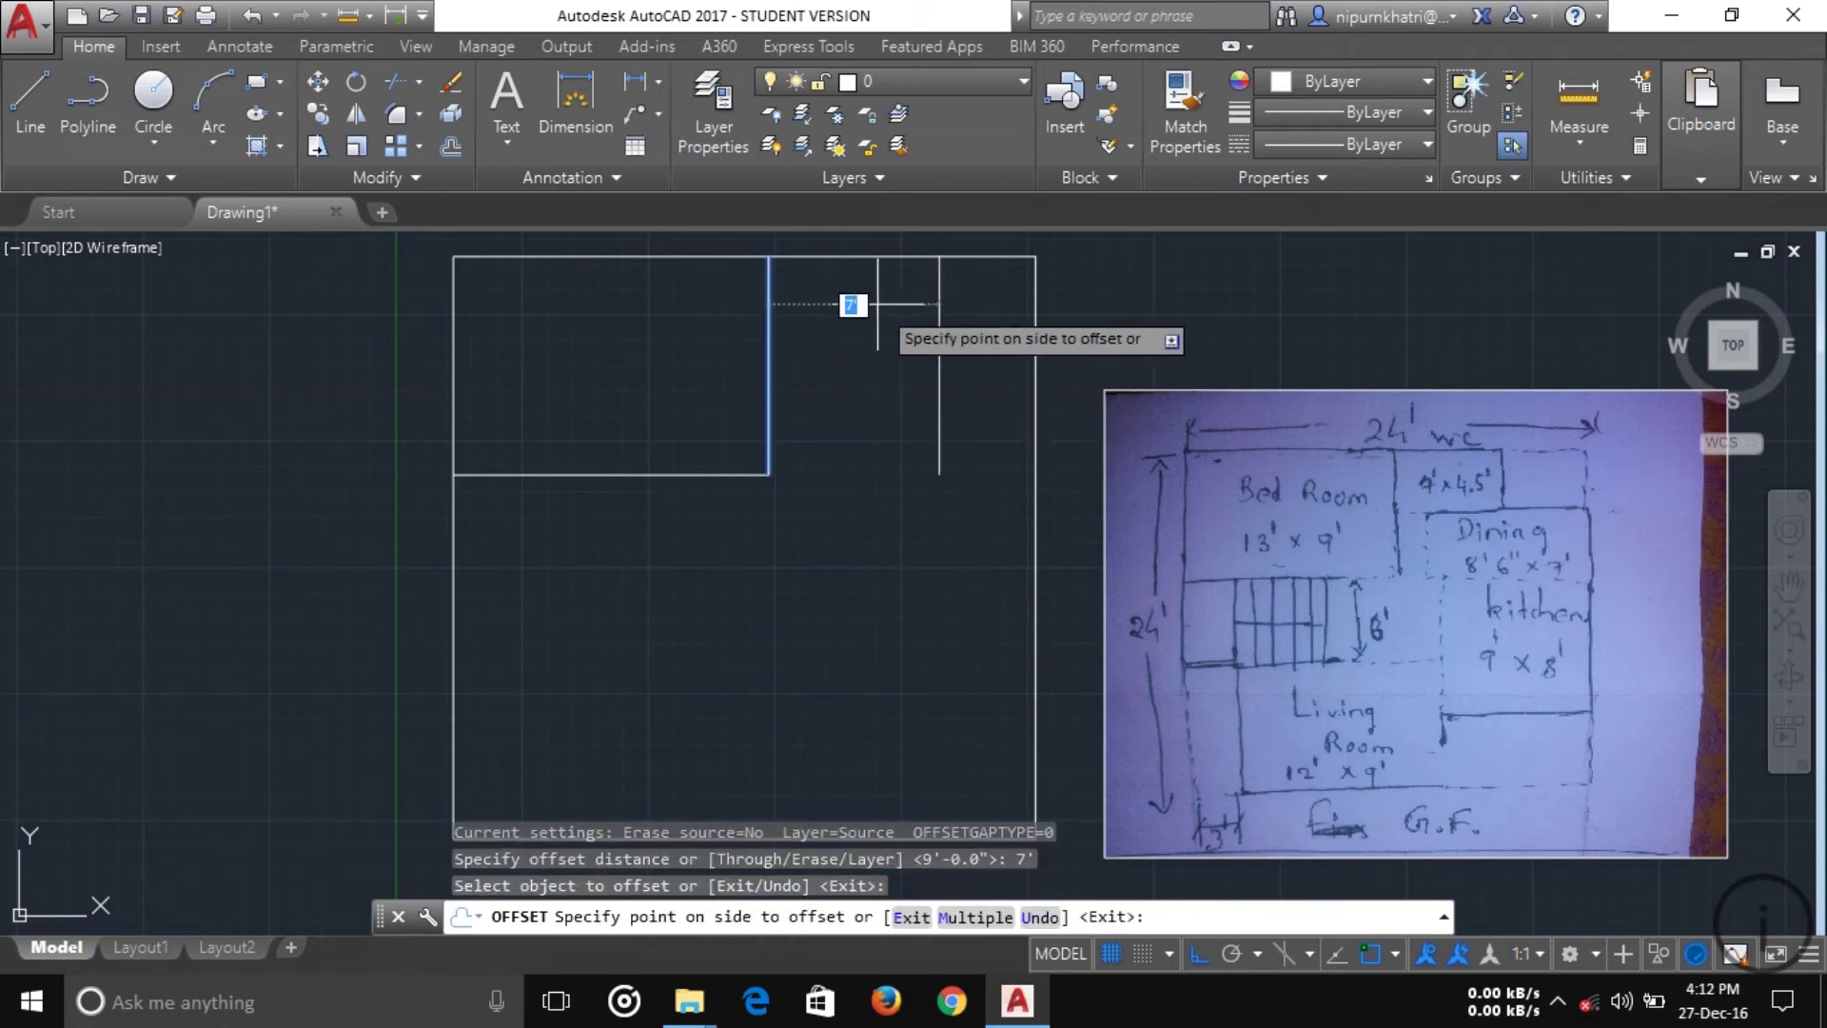
click(973, 308)
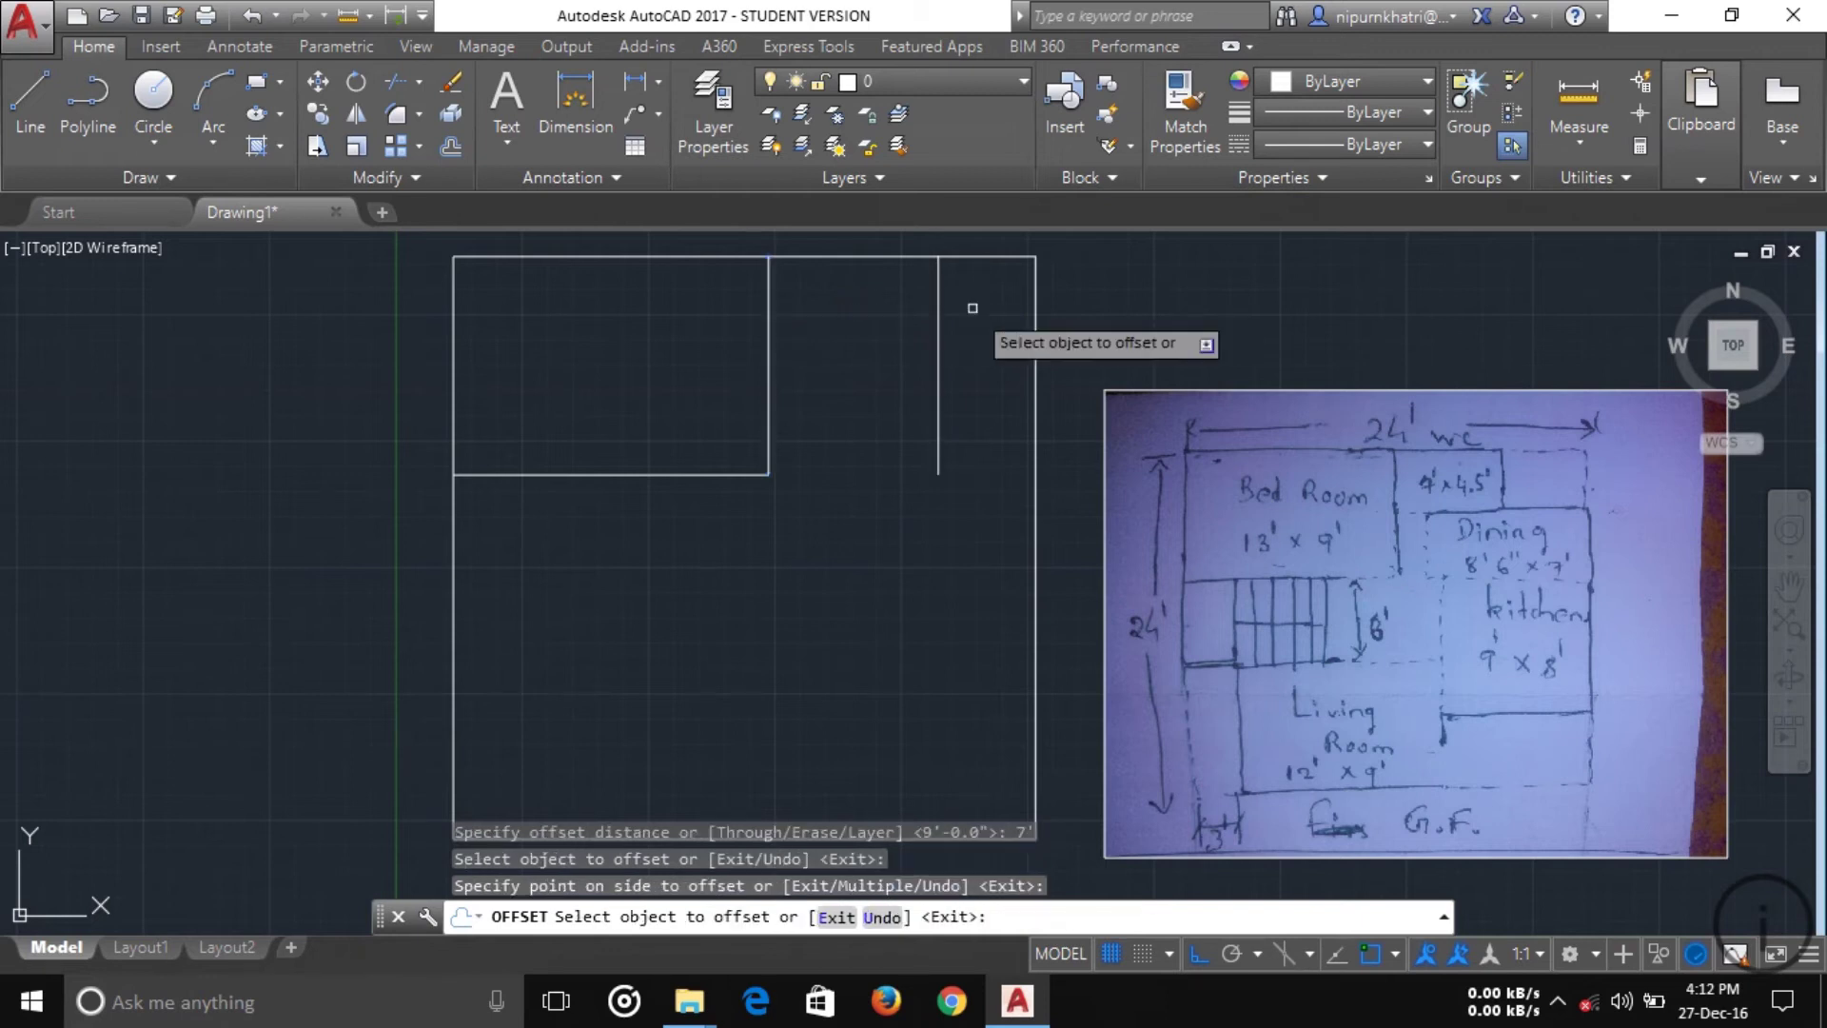
- Offset the top edge 4.5' downward
click(863, 256)
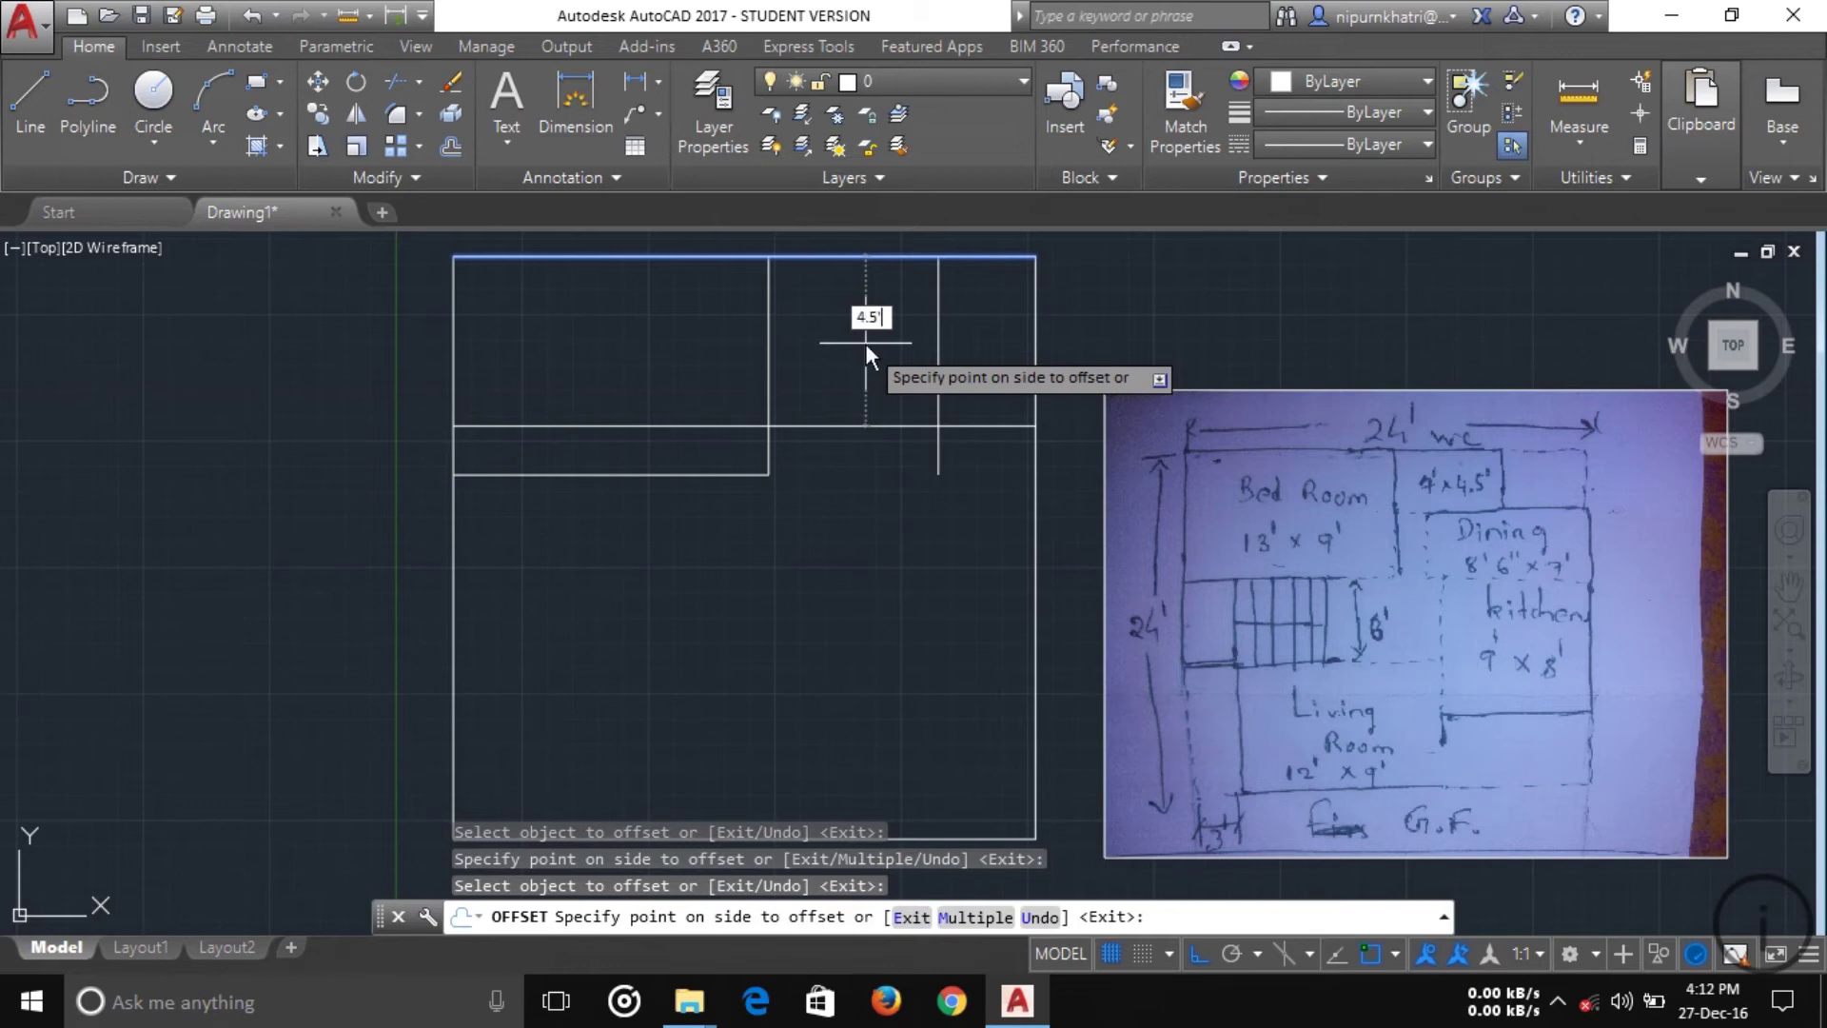
key(Return)
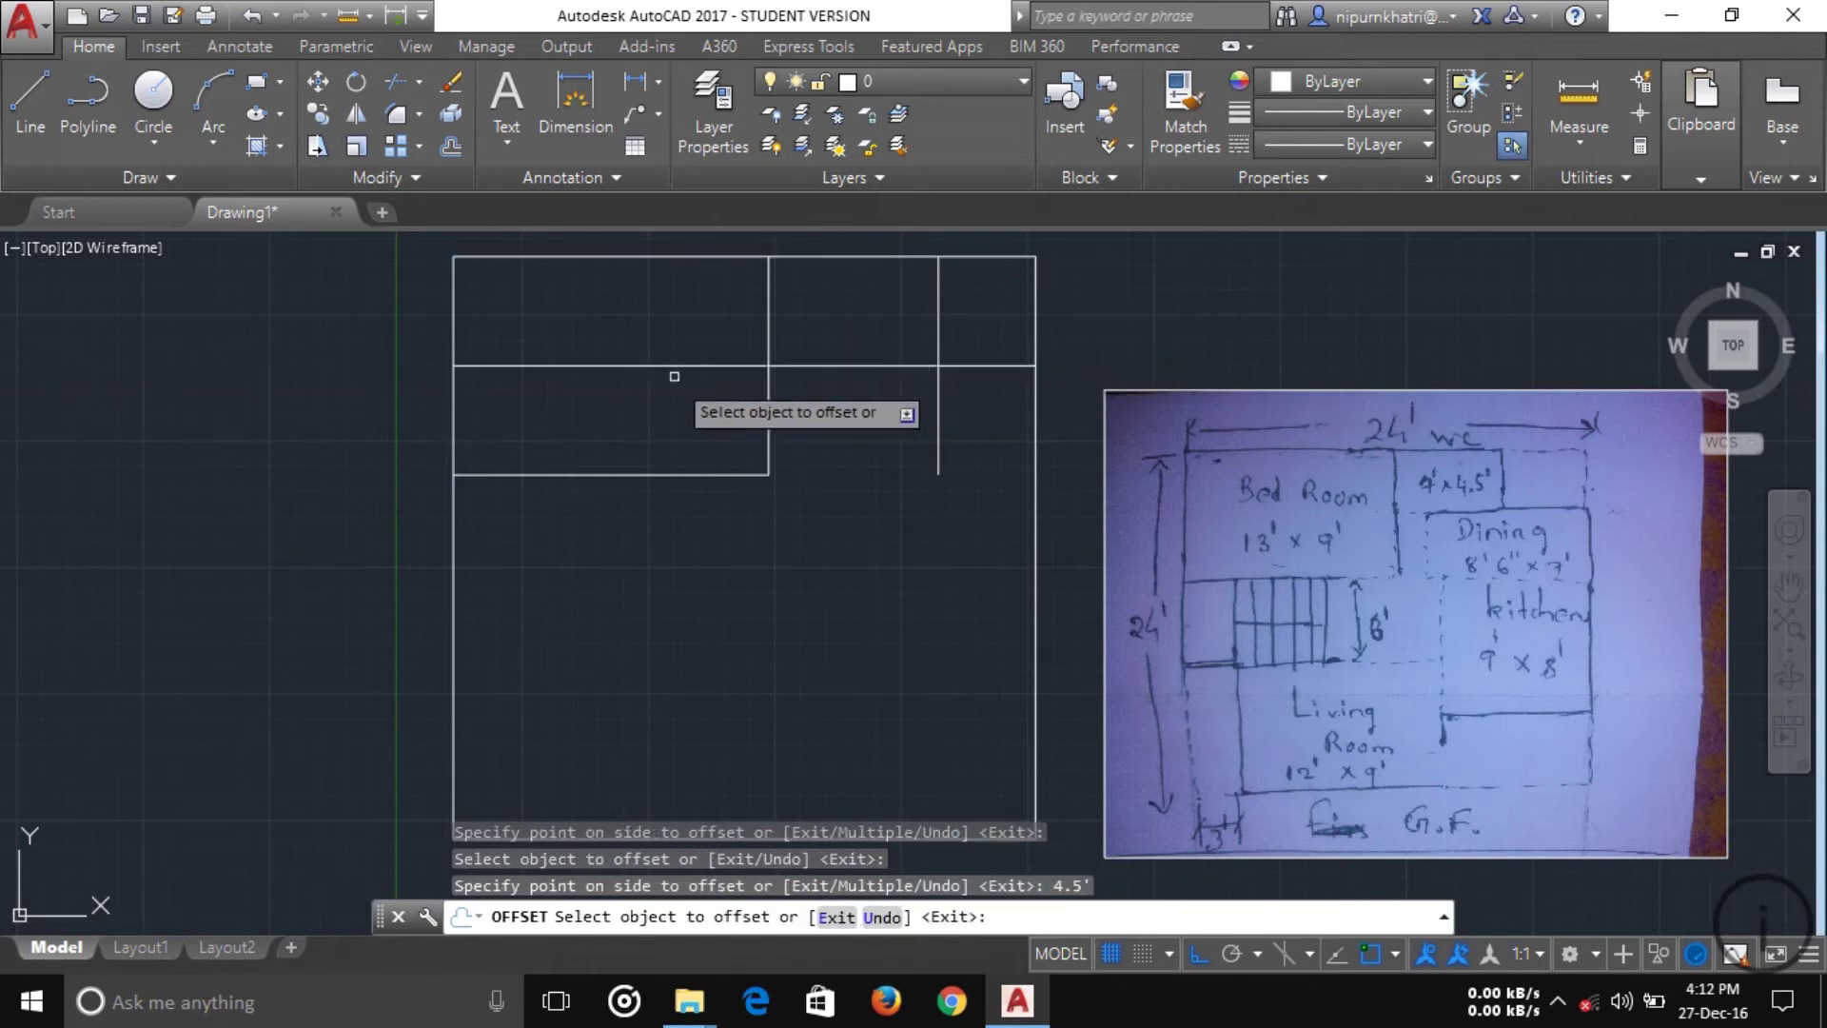
key(Escape)
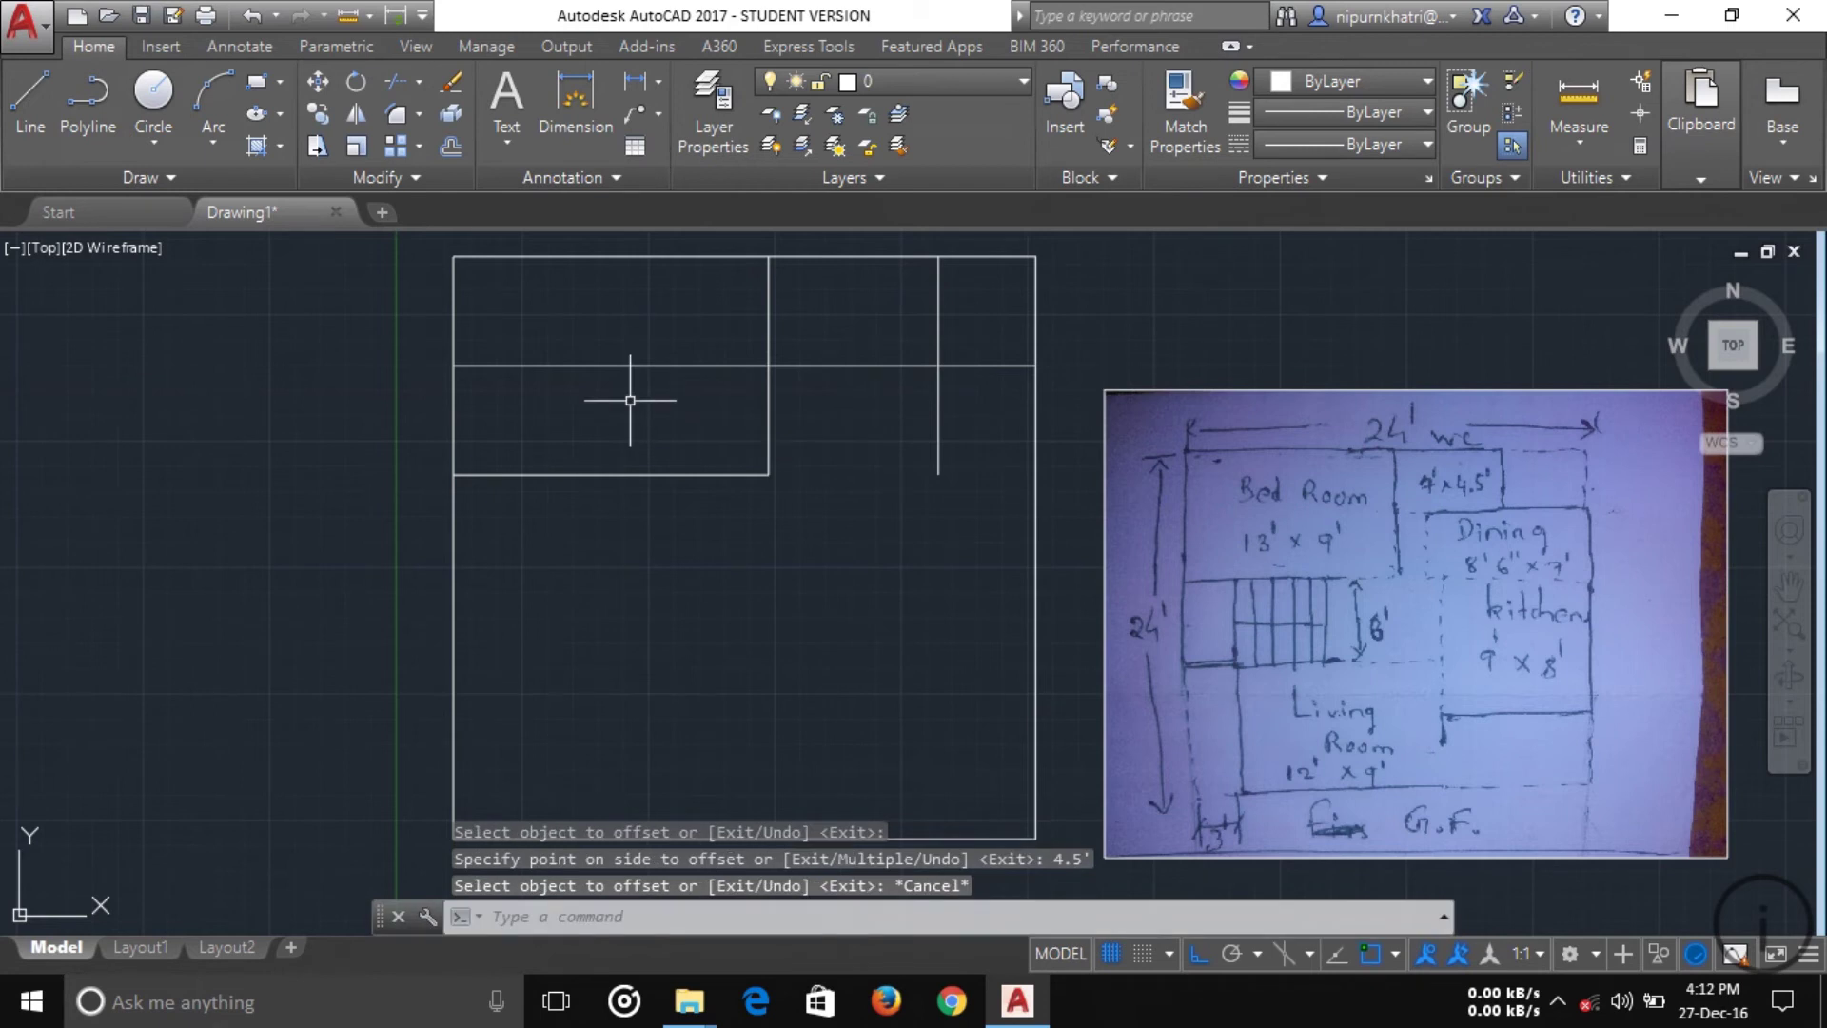
text(tr)
key(Return)
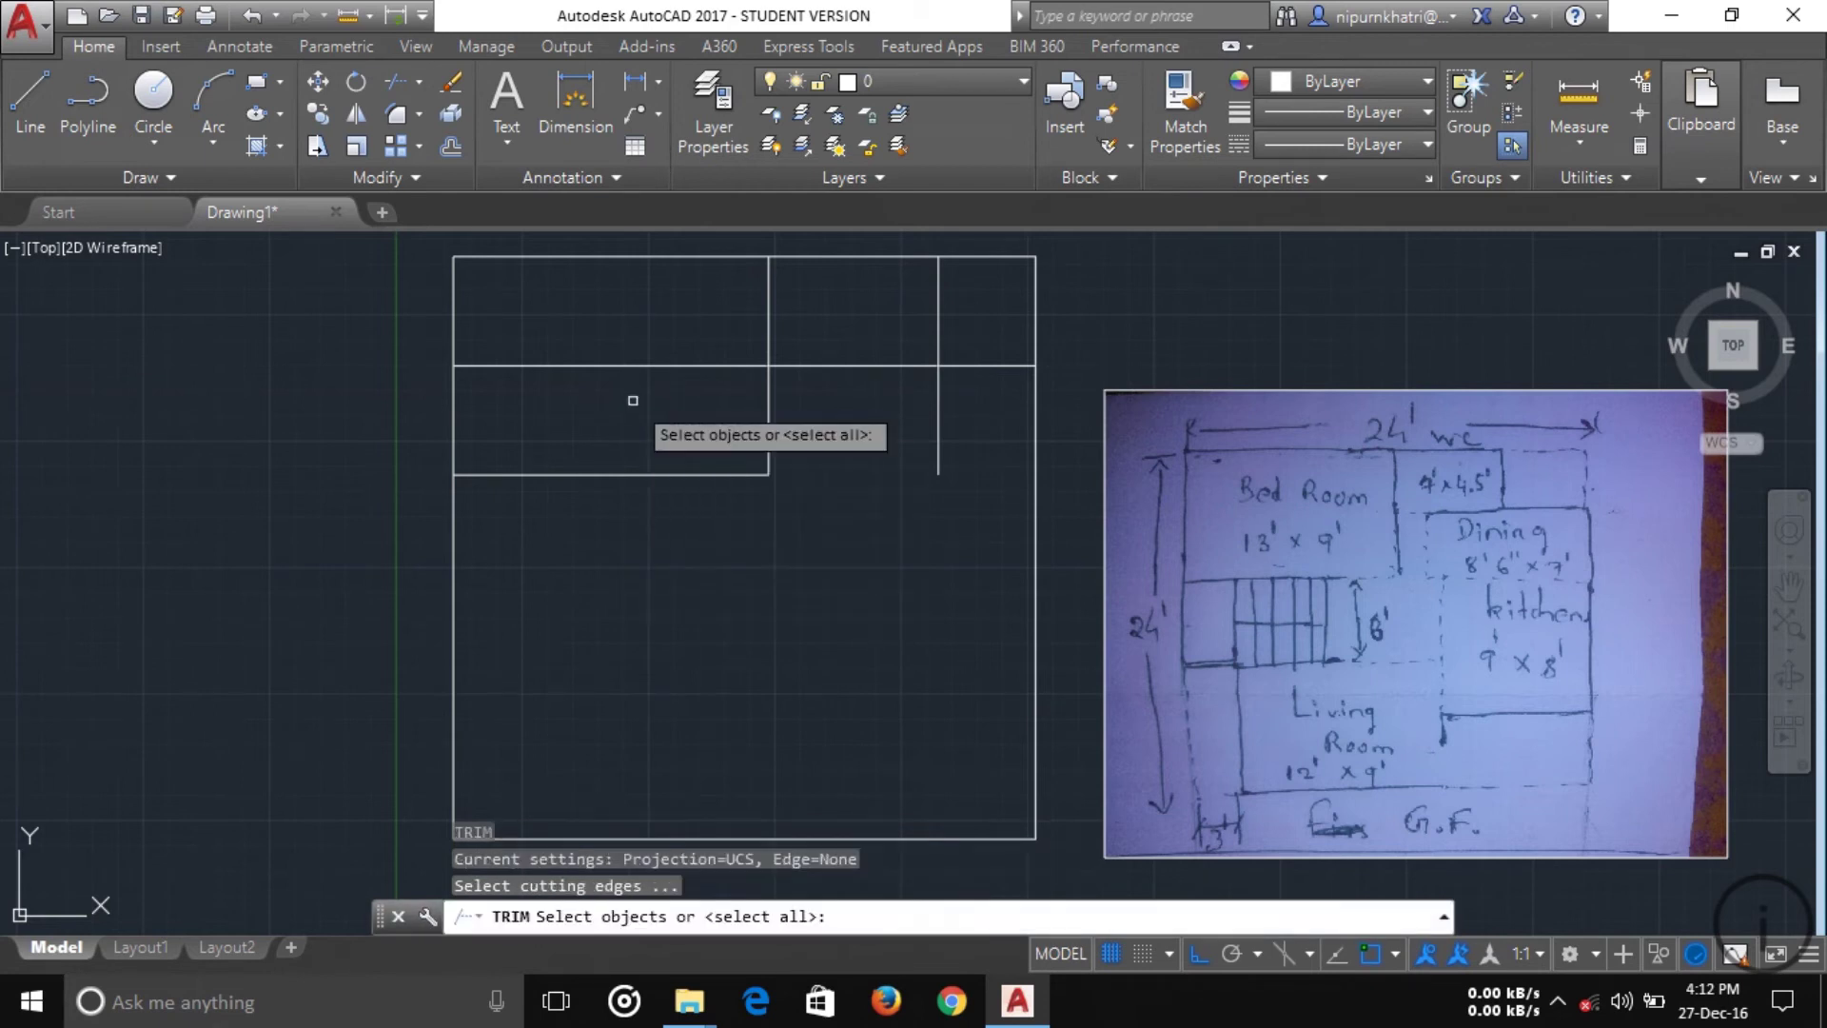
- Trim the 4.5' line inside the Bed Room, the new vertical line's lower part, and the top-right corner
key(Return)
click(704, 407)
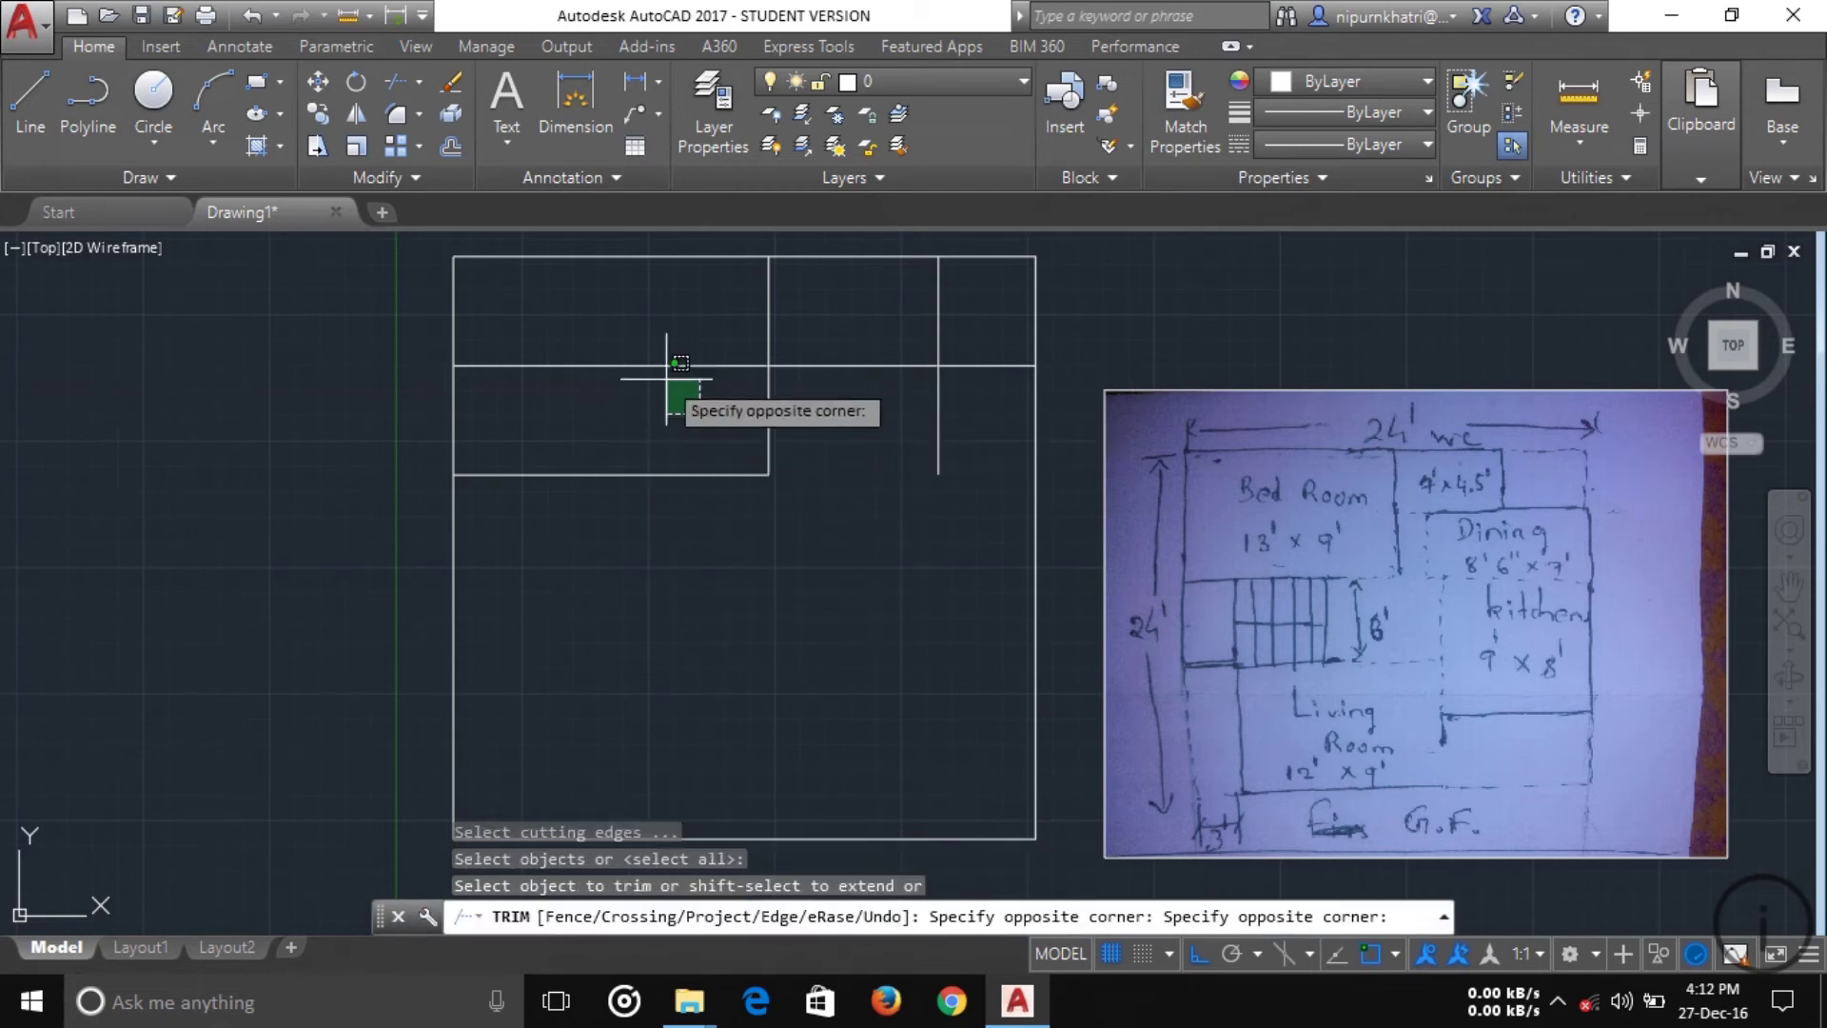
click(653, 340)
click(940, 428)
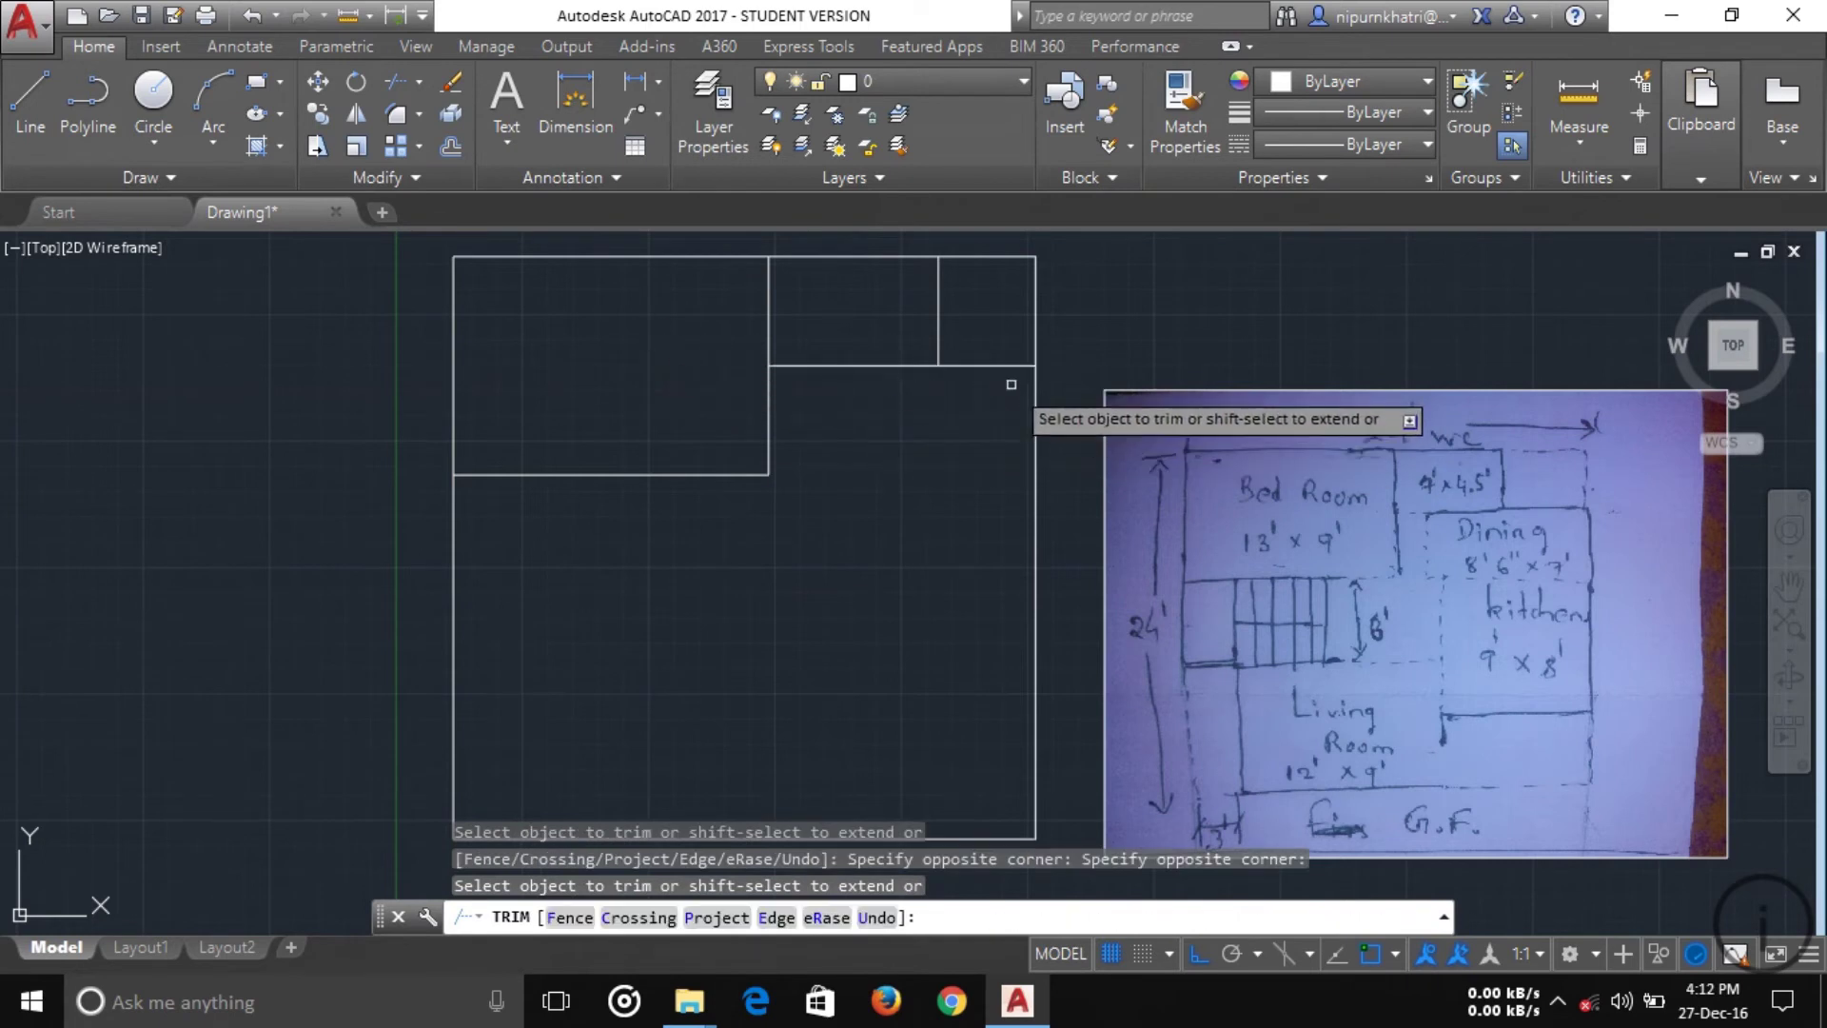
click(1063, 301)
click(1015, 245)
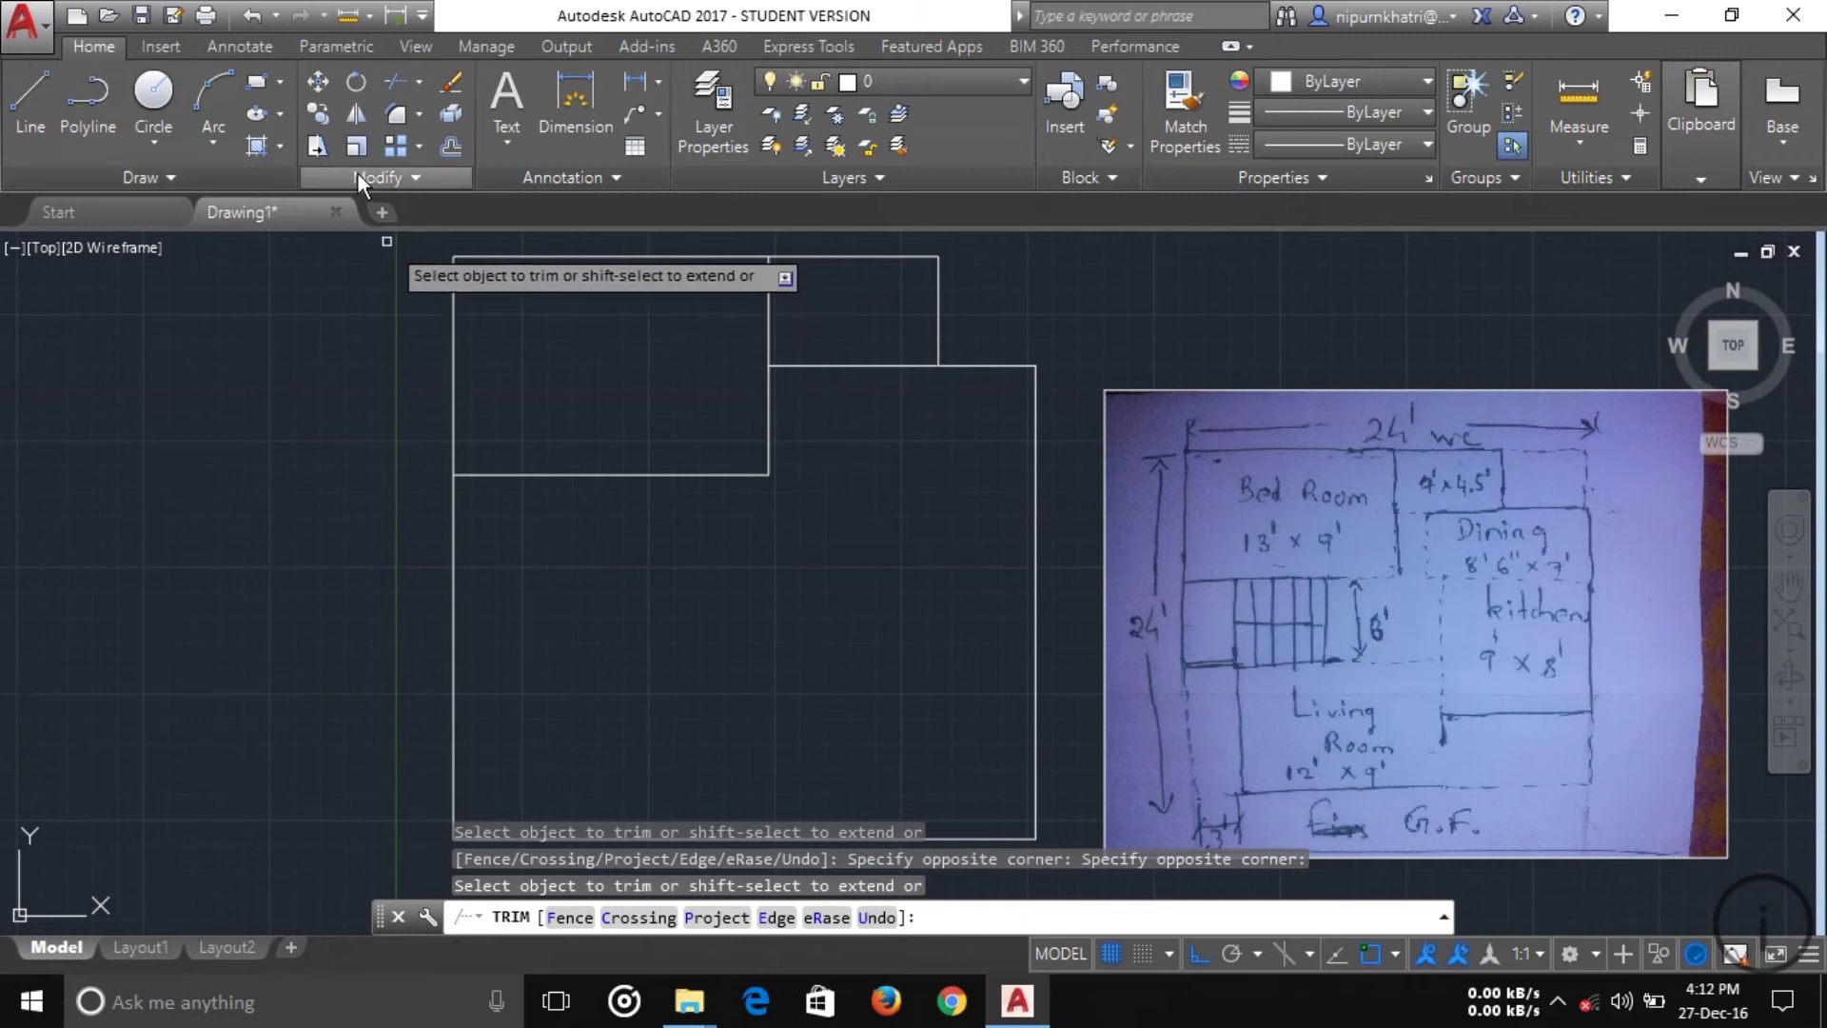
- Offset the Bed Room's bottom wall 6' downward
click(452, 148)
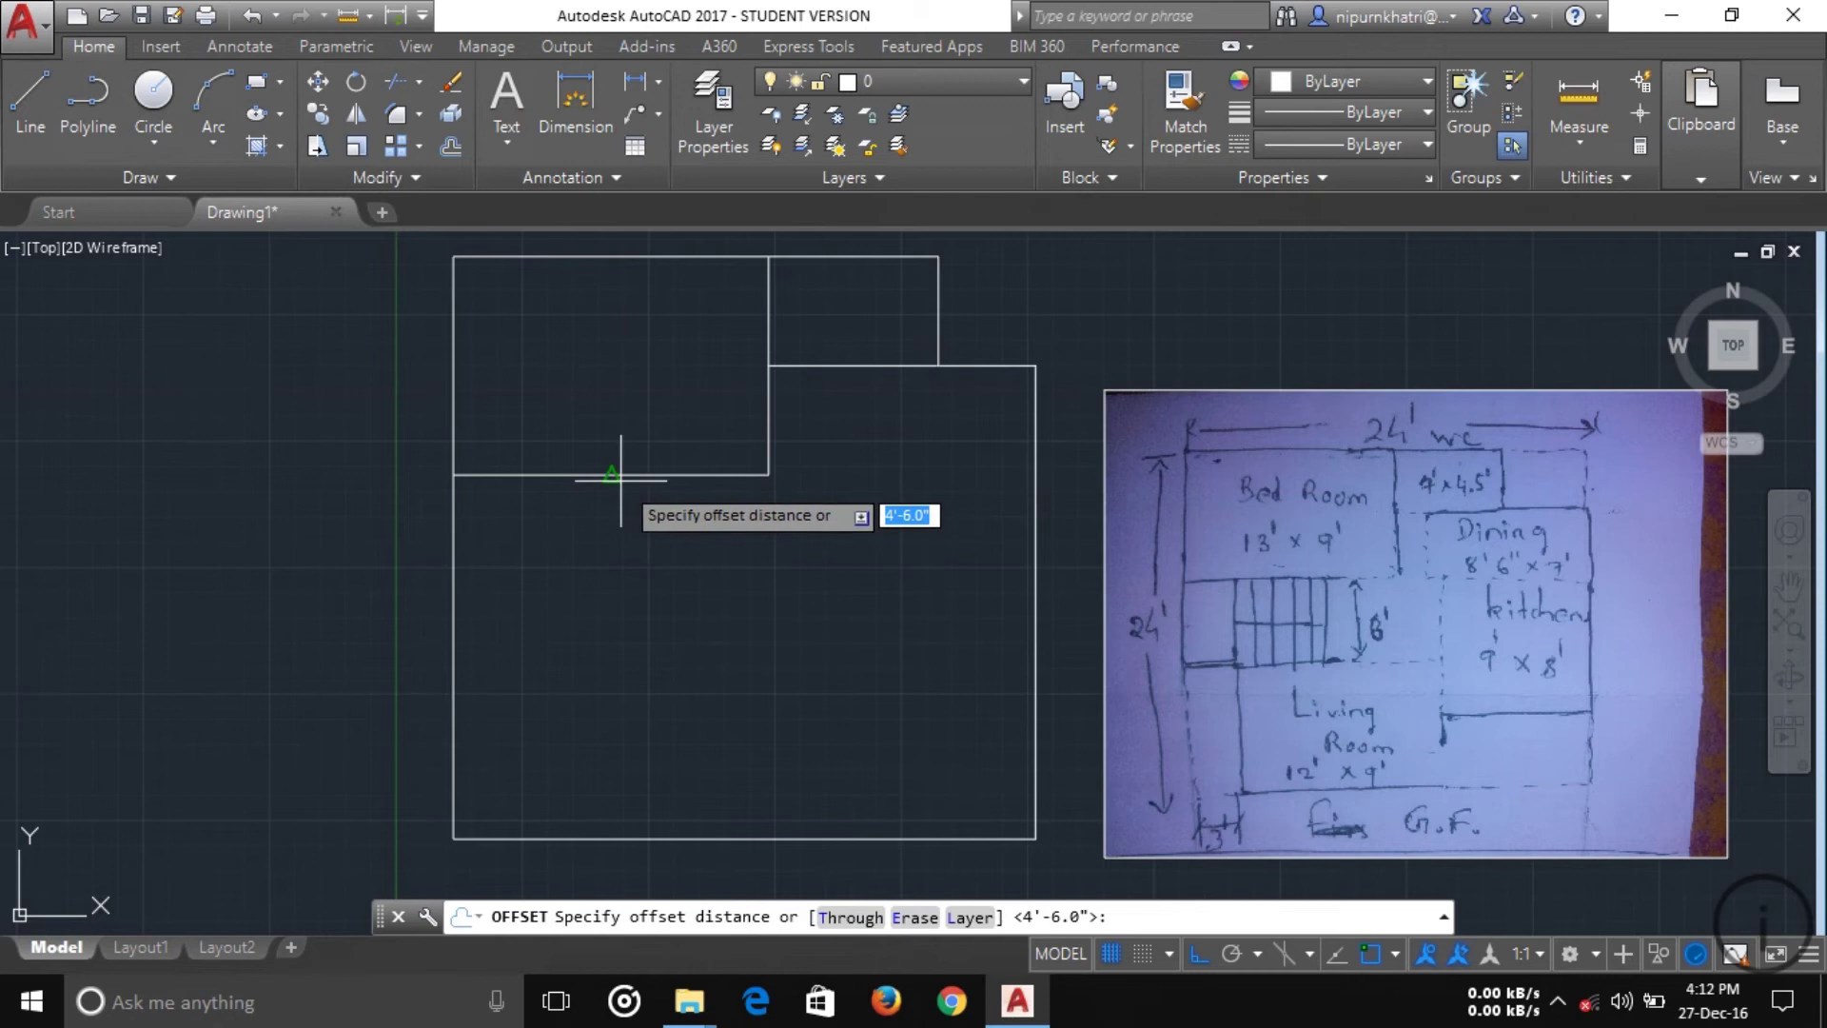
key(Return)
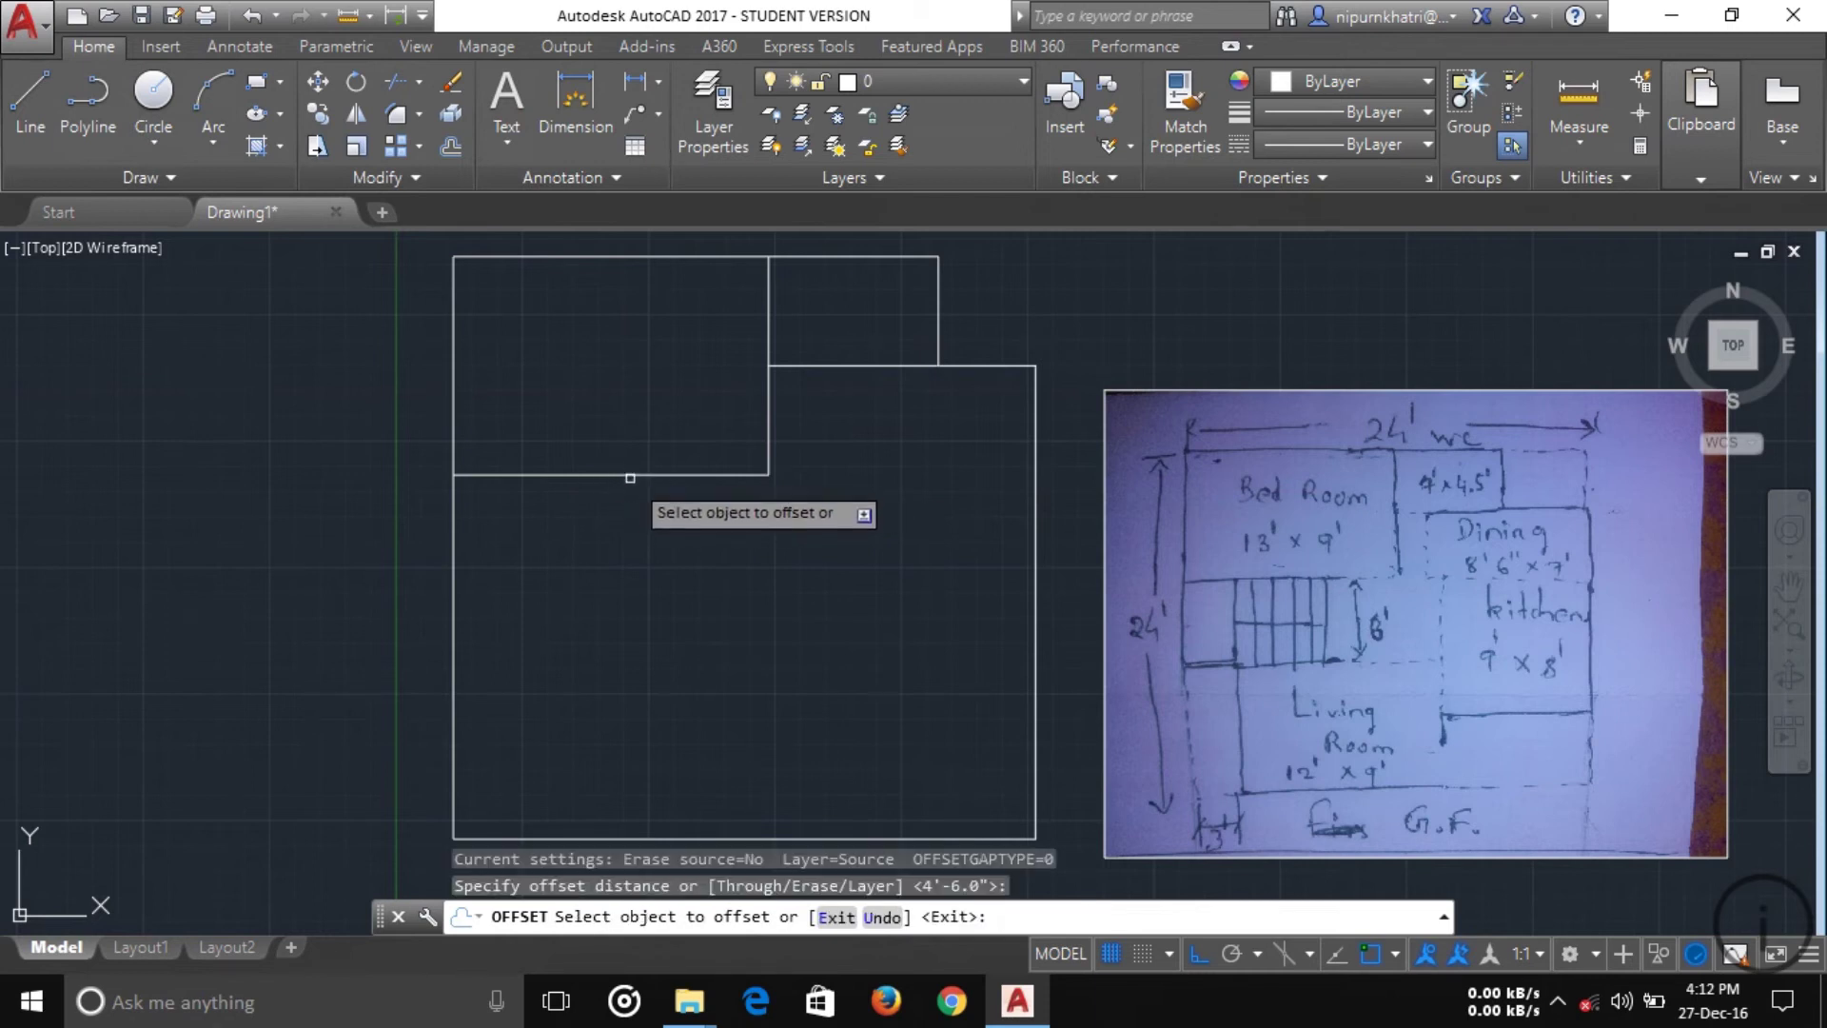
click(626, 474)
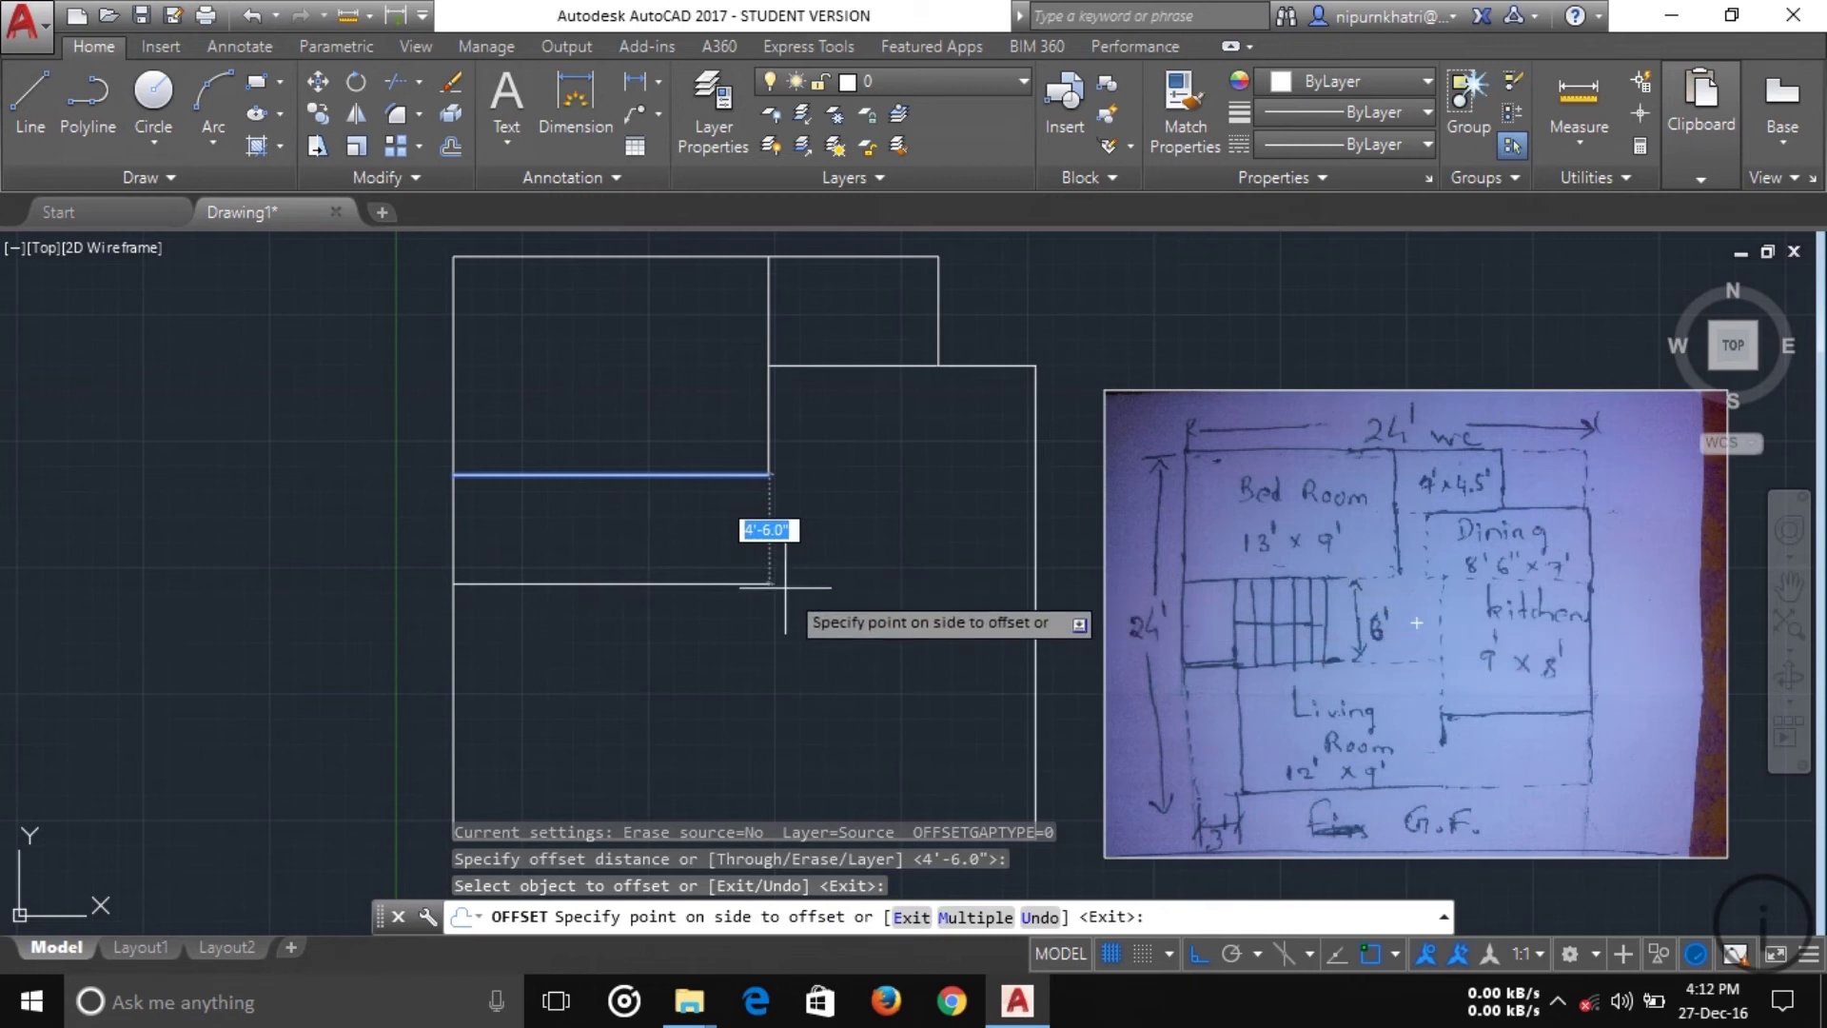
key(Return)
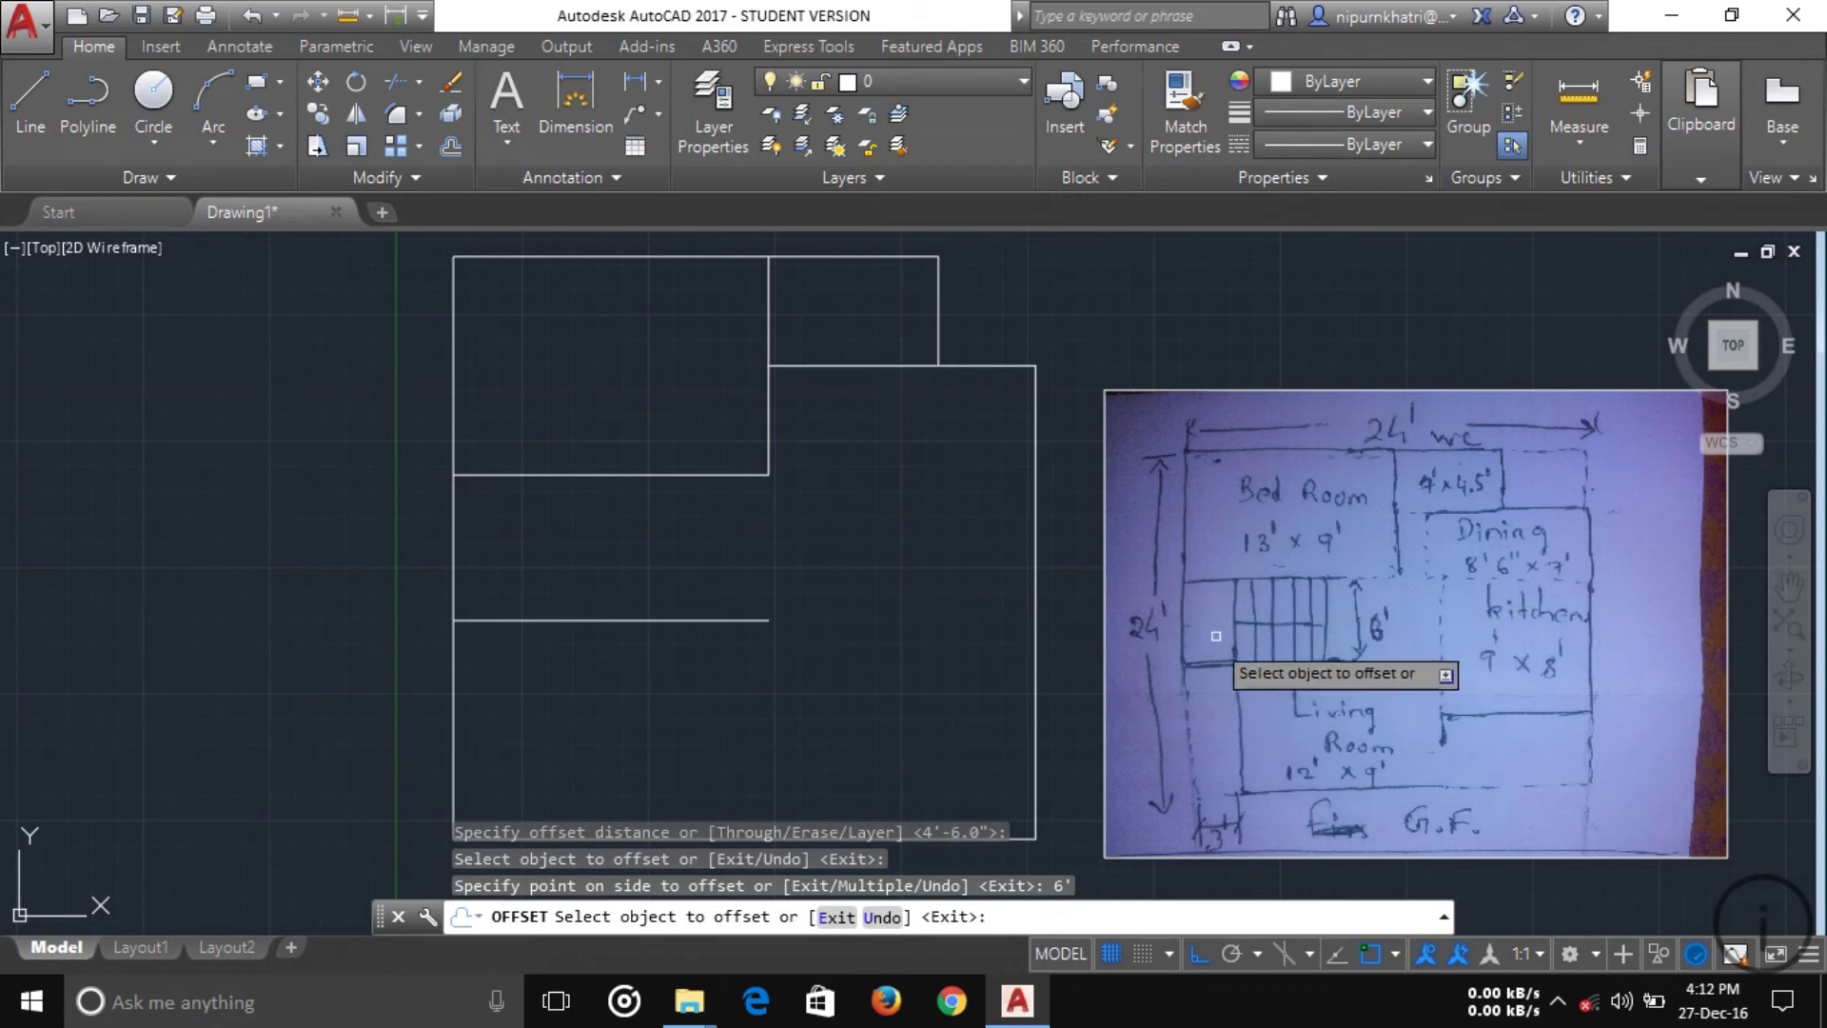
- Offset the plan's left edge 3' to the right
click(453, 538)
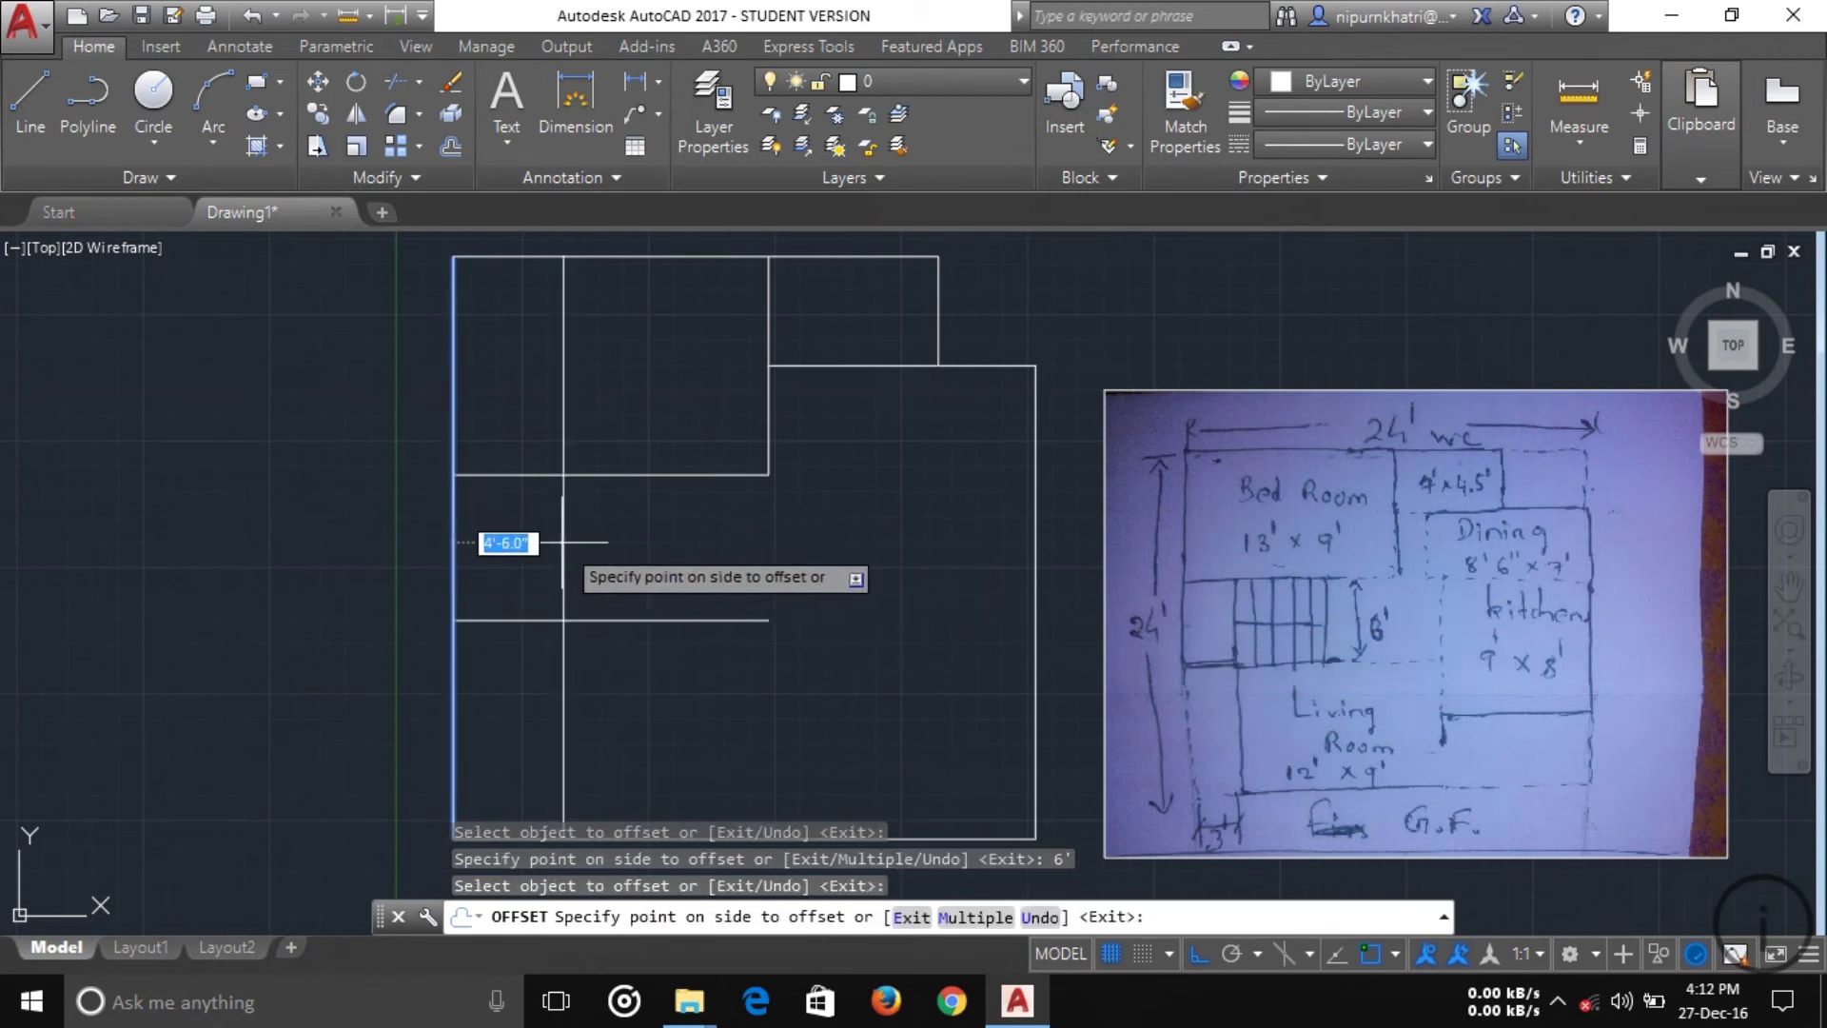
key(Return)
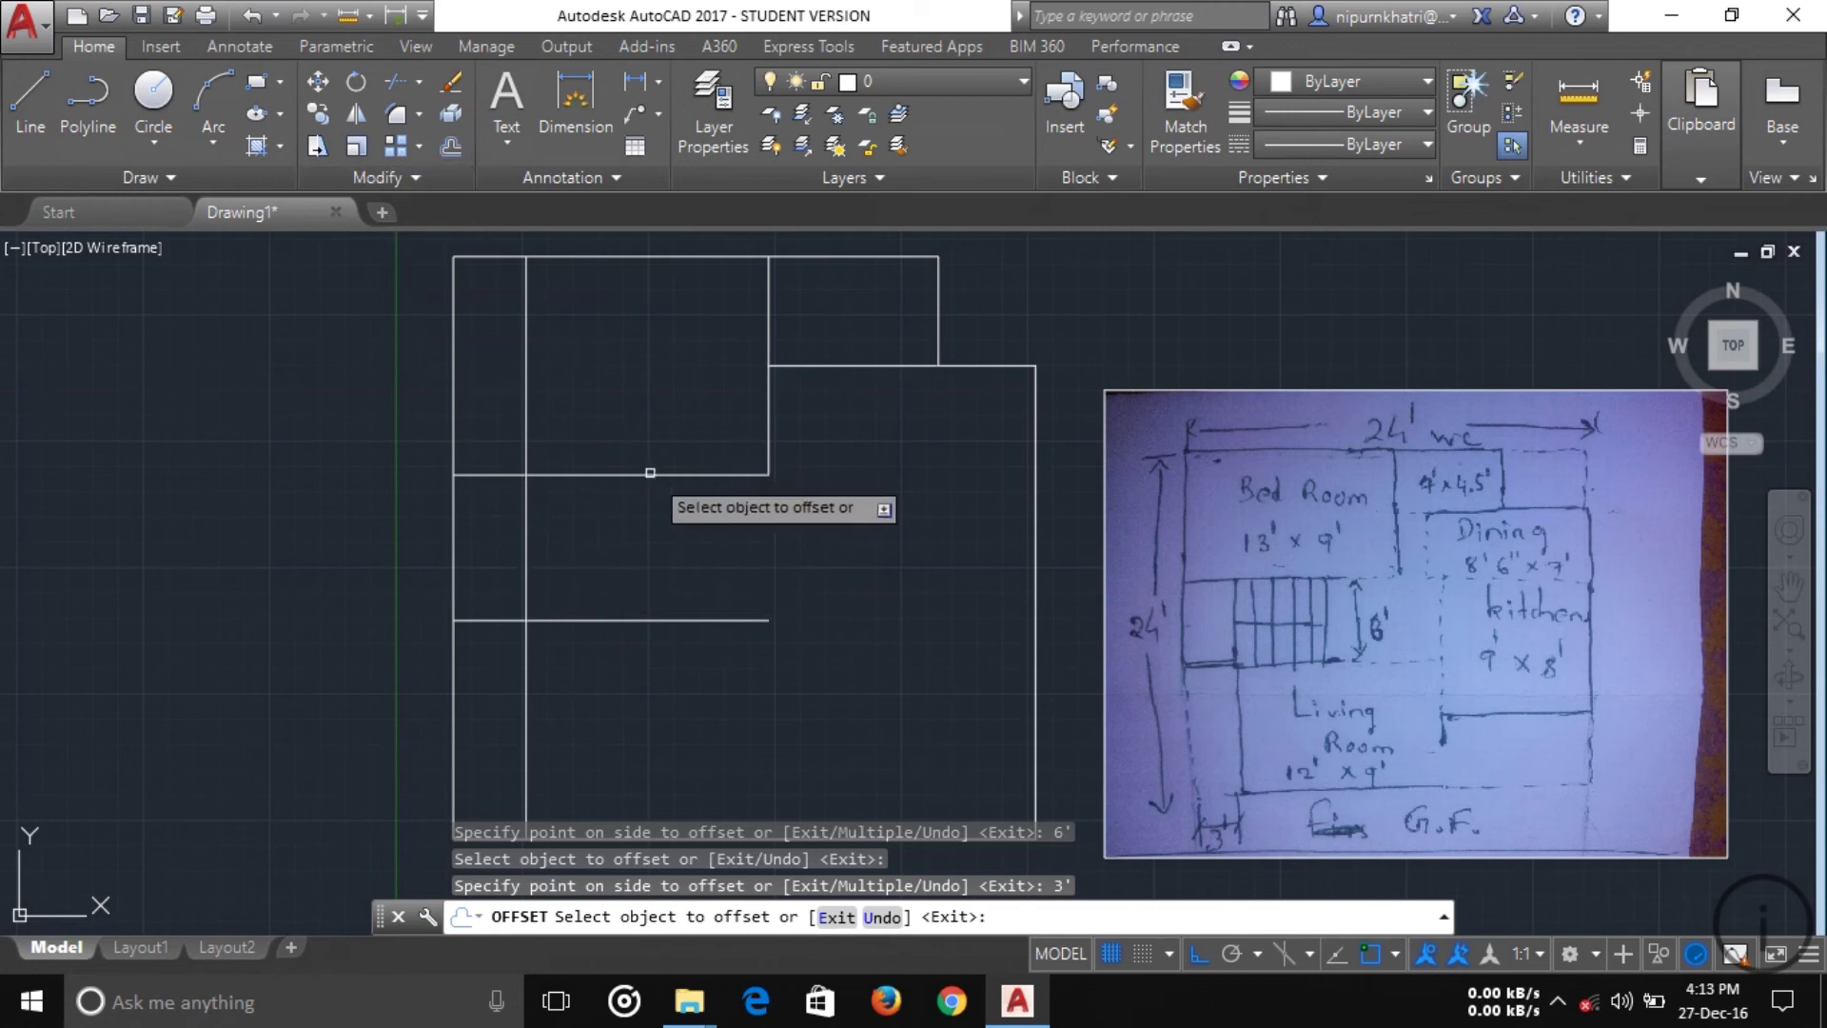
click(452, 146)
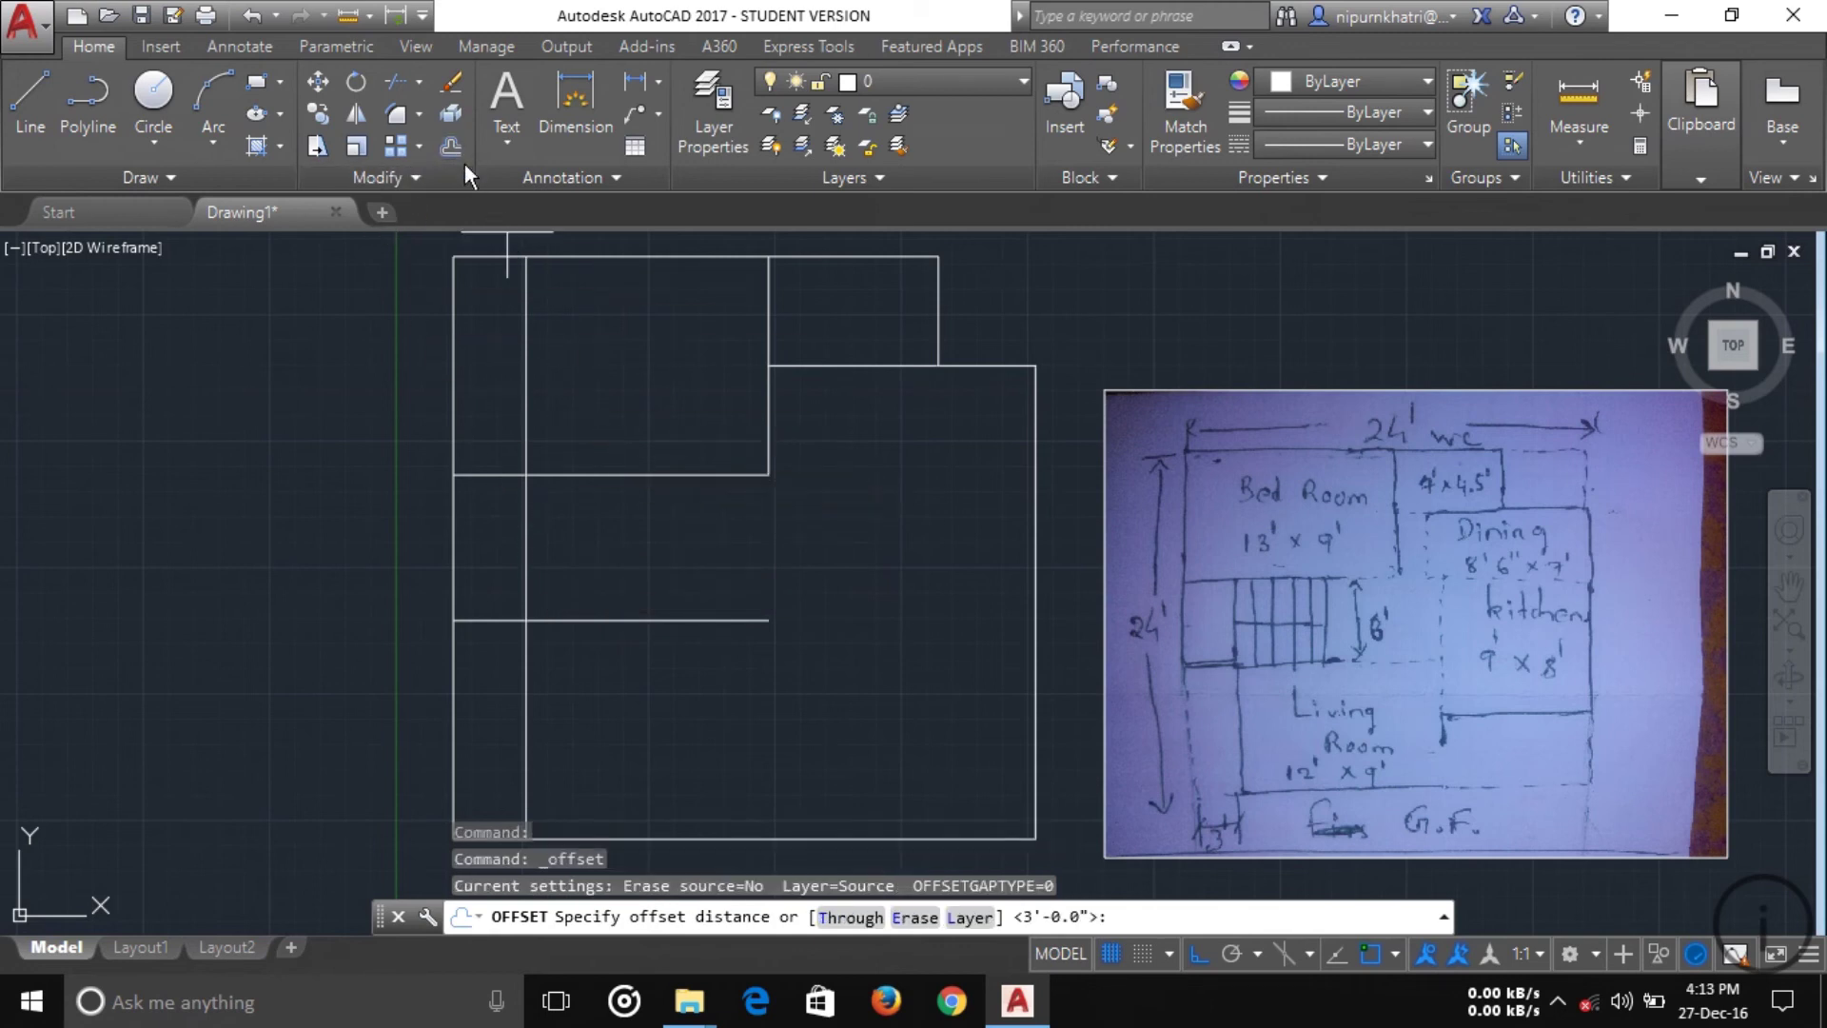
- Set the offset distance to 10", correcting an initial 1' entry
text(1')
key(Return)
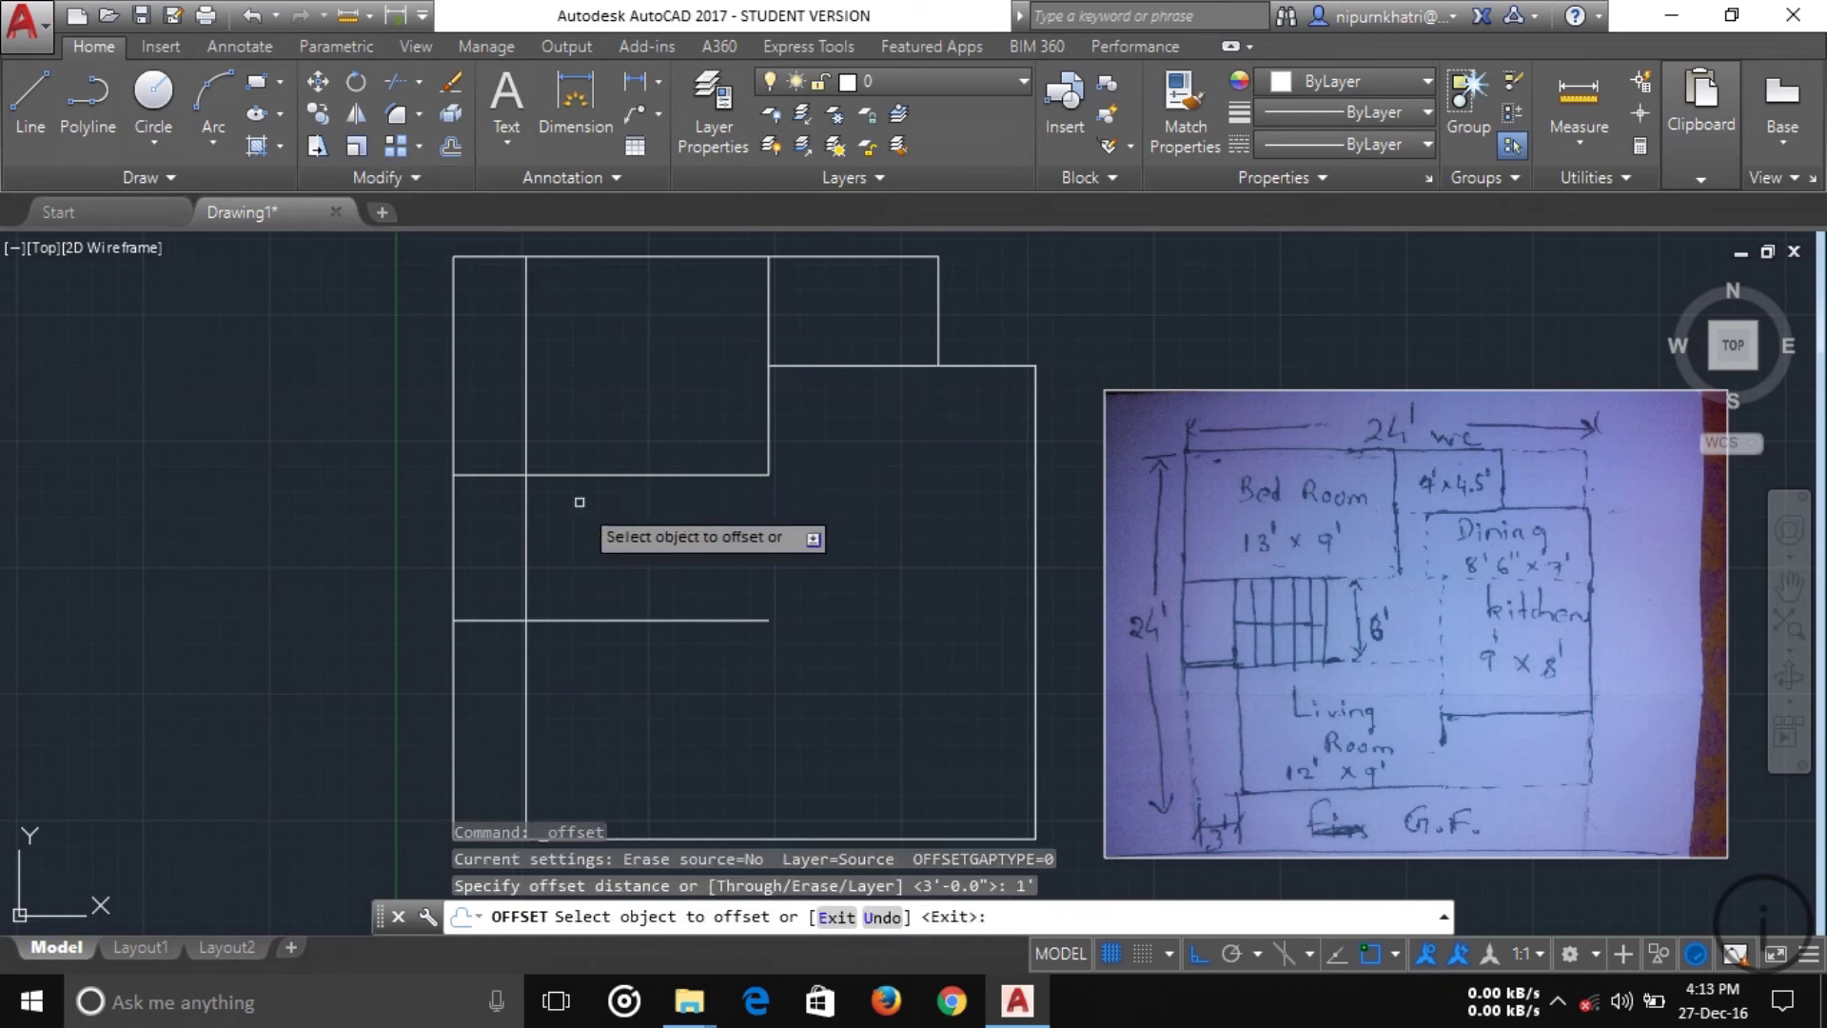
click(452, 146)
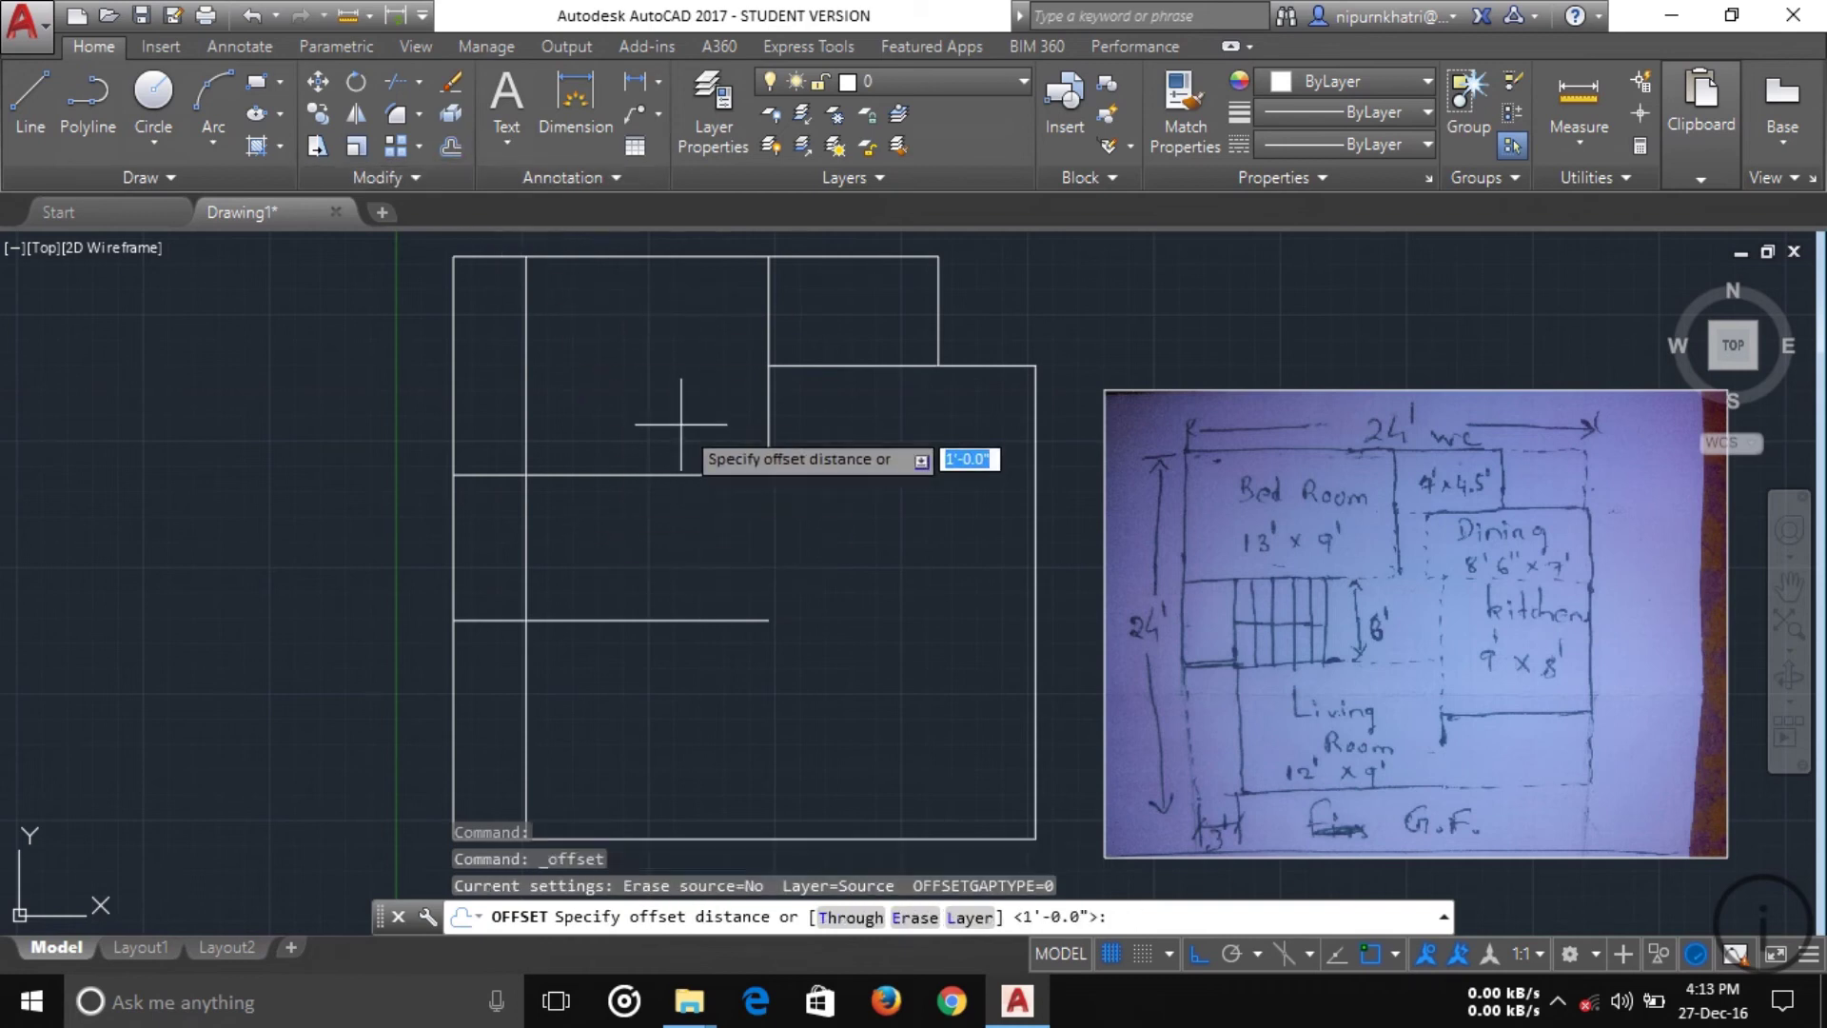
key(Return)
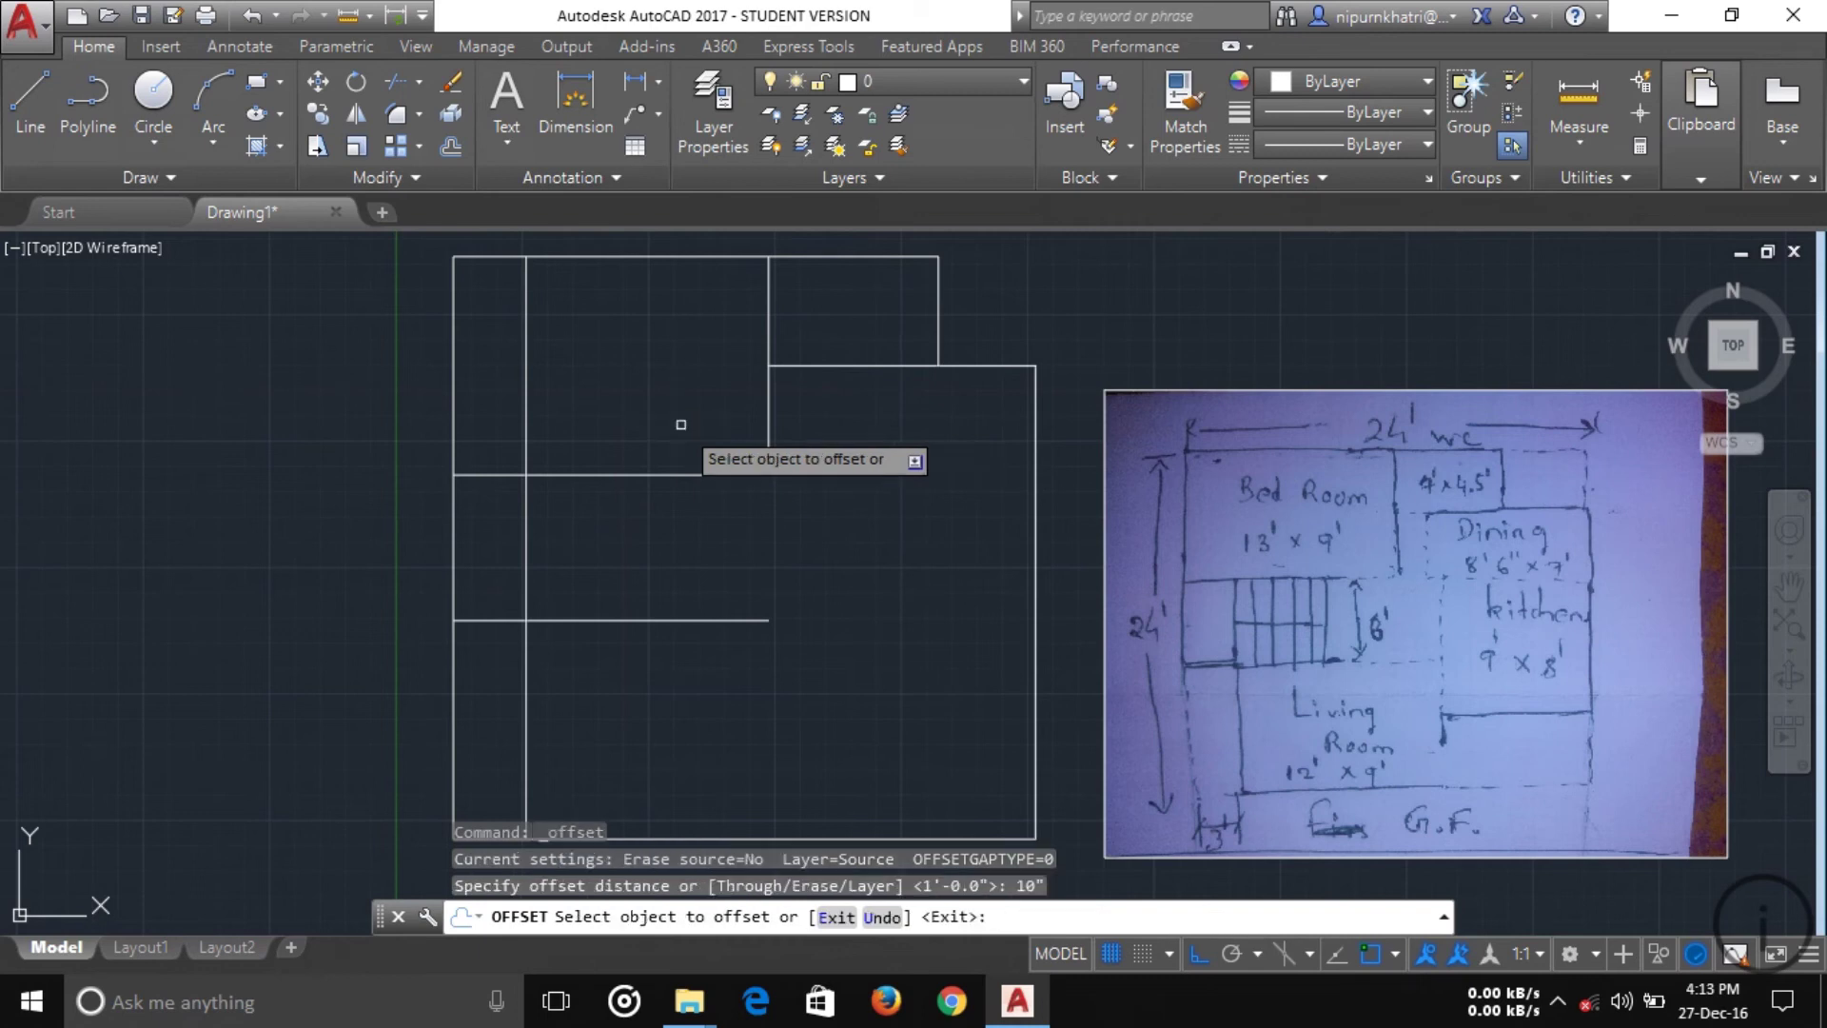
- Offset the stair's left line repeatedly rightward, creating six tread lines 10" apart
click(524, 513)
click(540, 510)
click(549, 507)
click(569, 505)
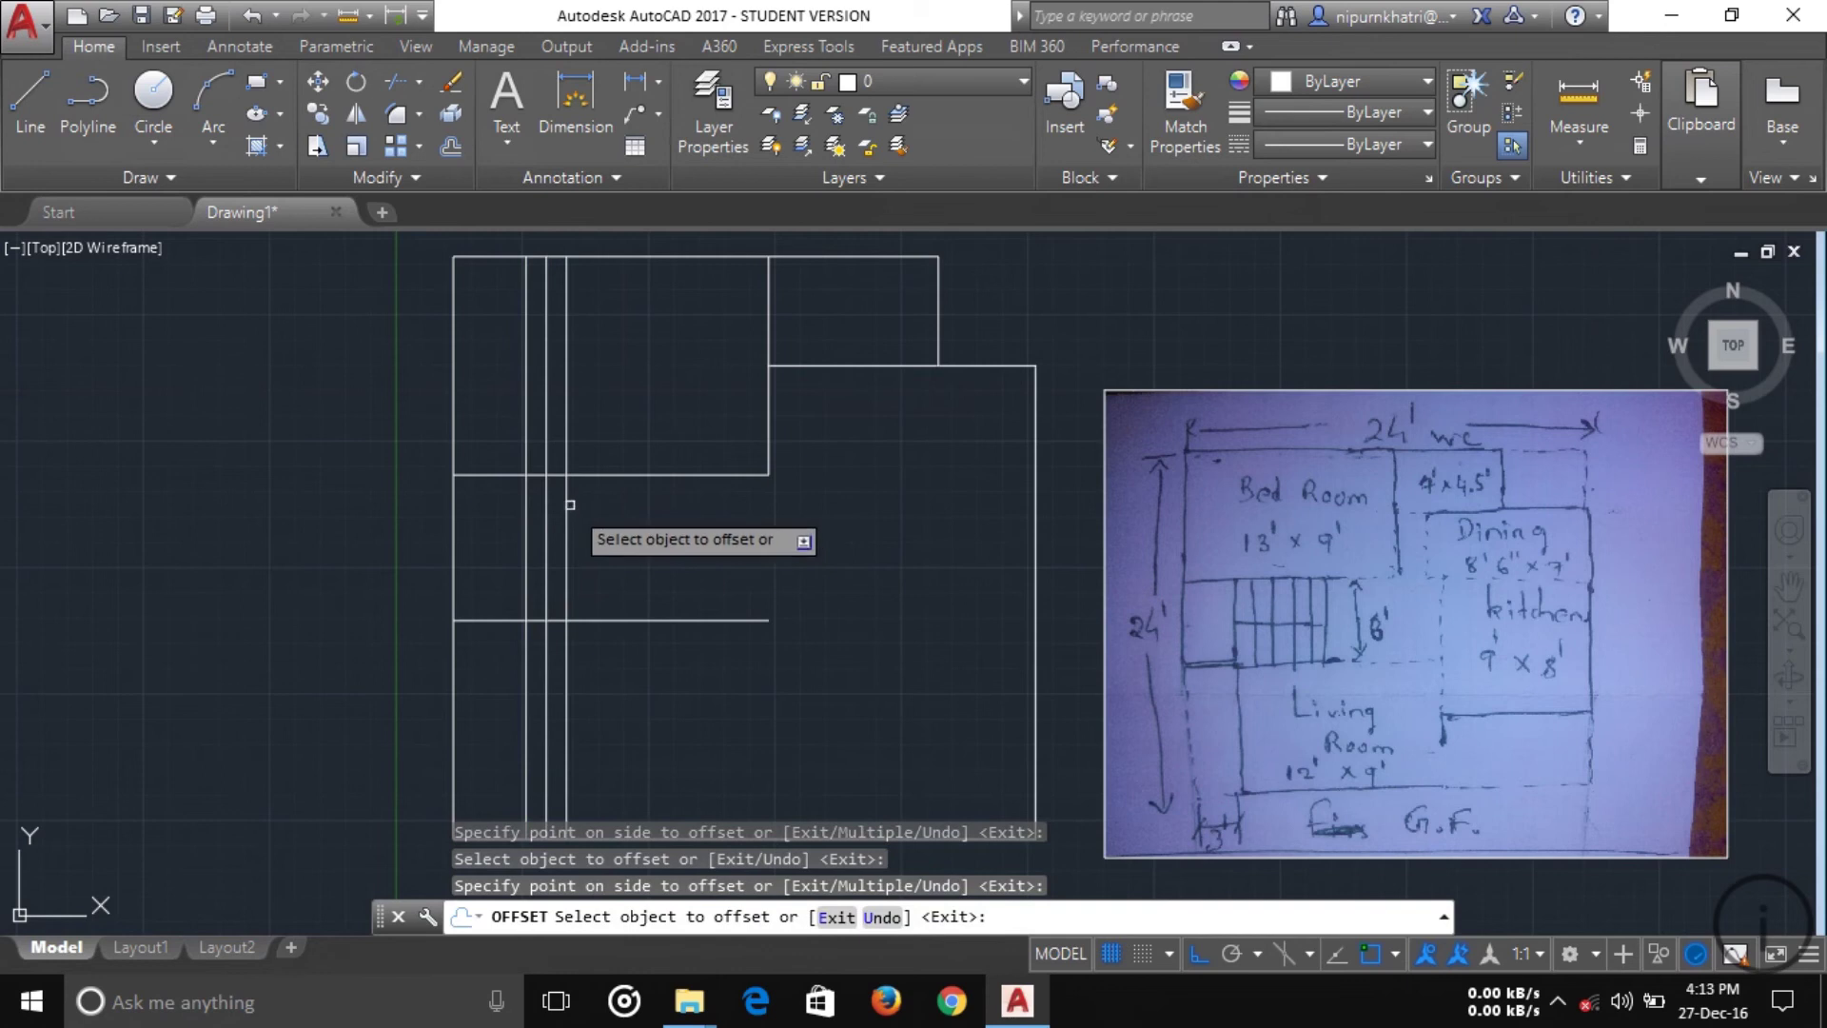
click(569, 505)
click(584, 502)
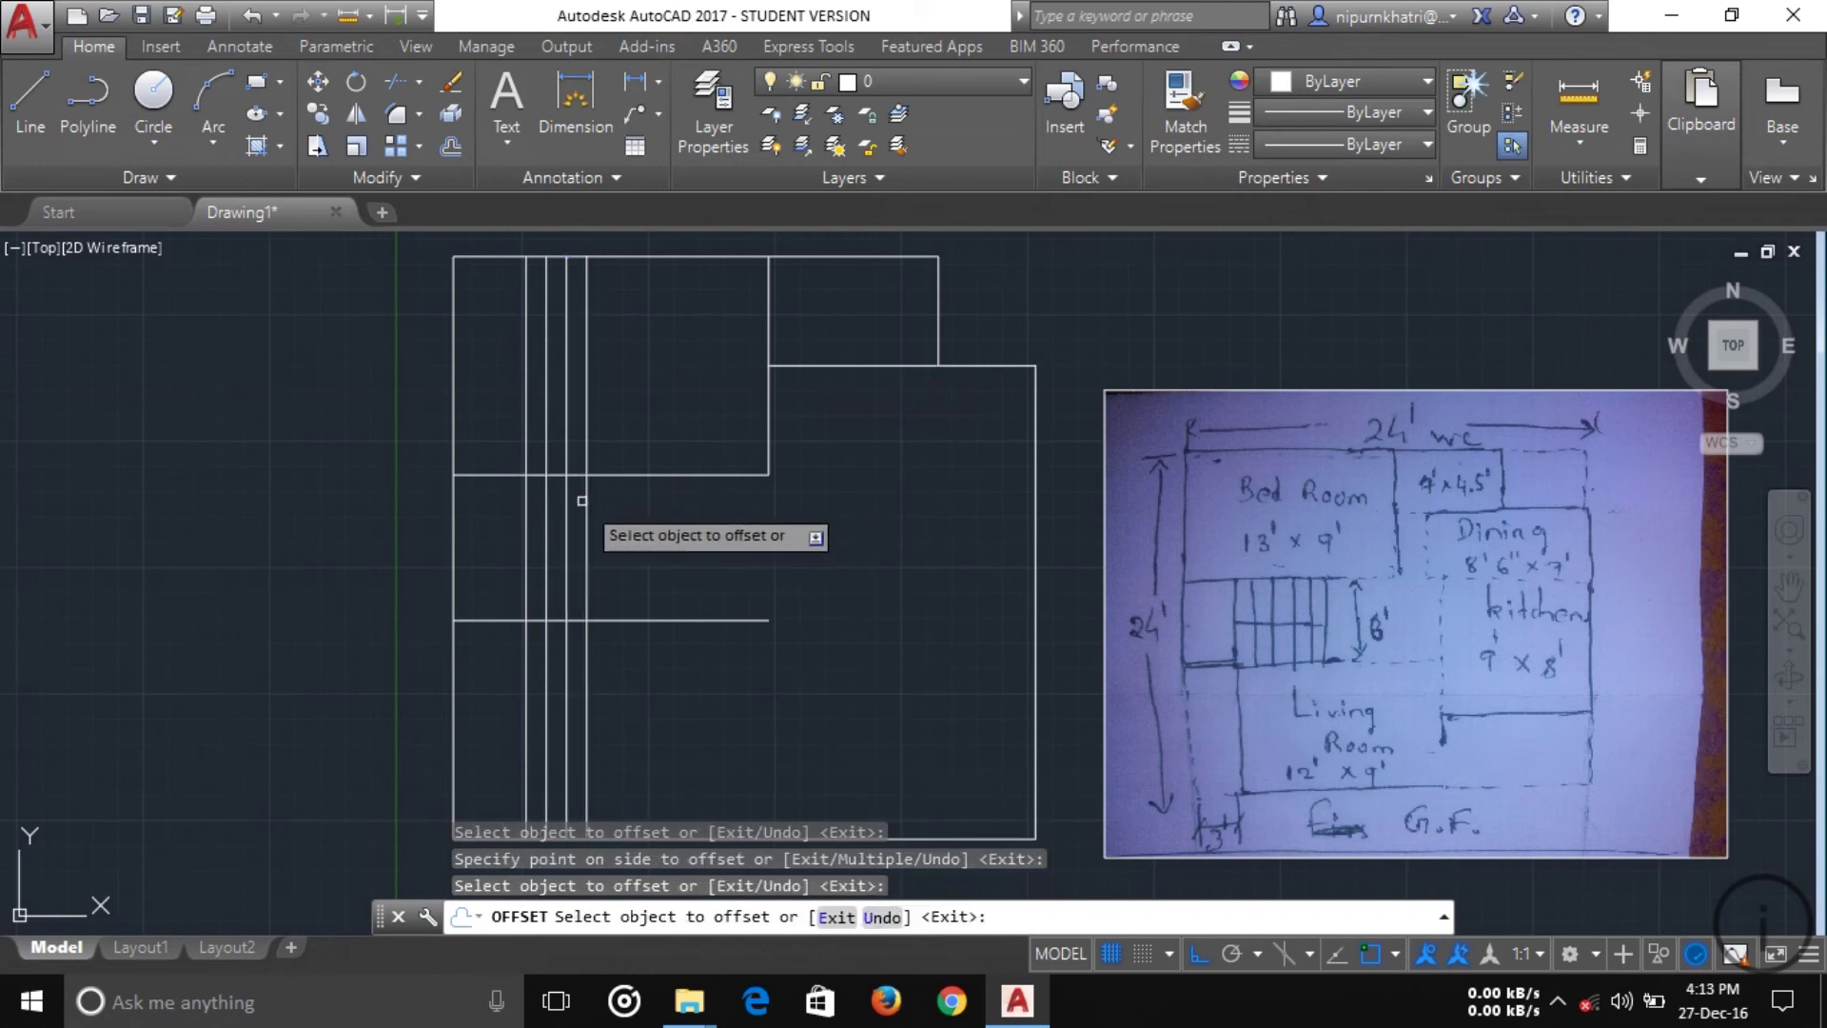
click(588, 501)
click(600, 502)
click(607, 506)
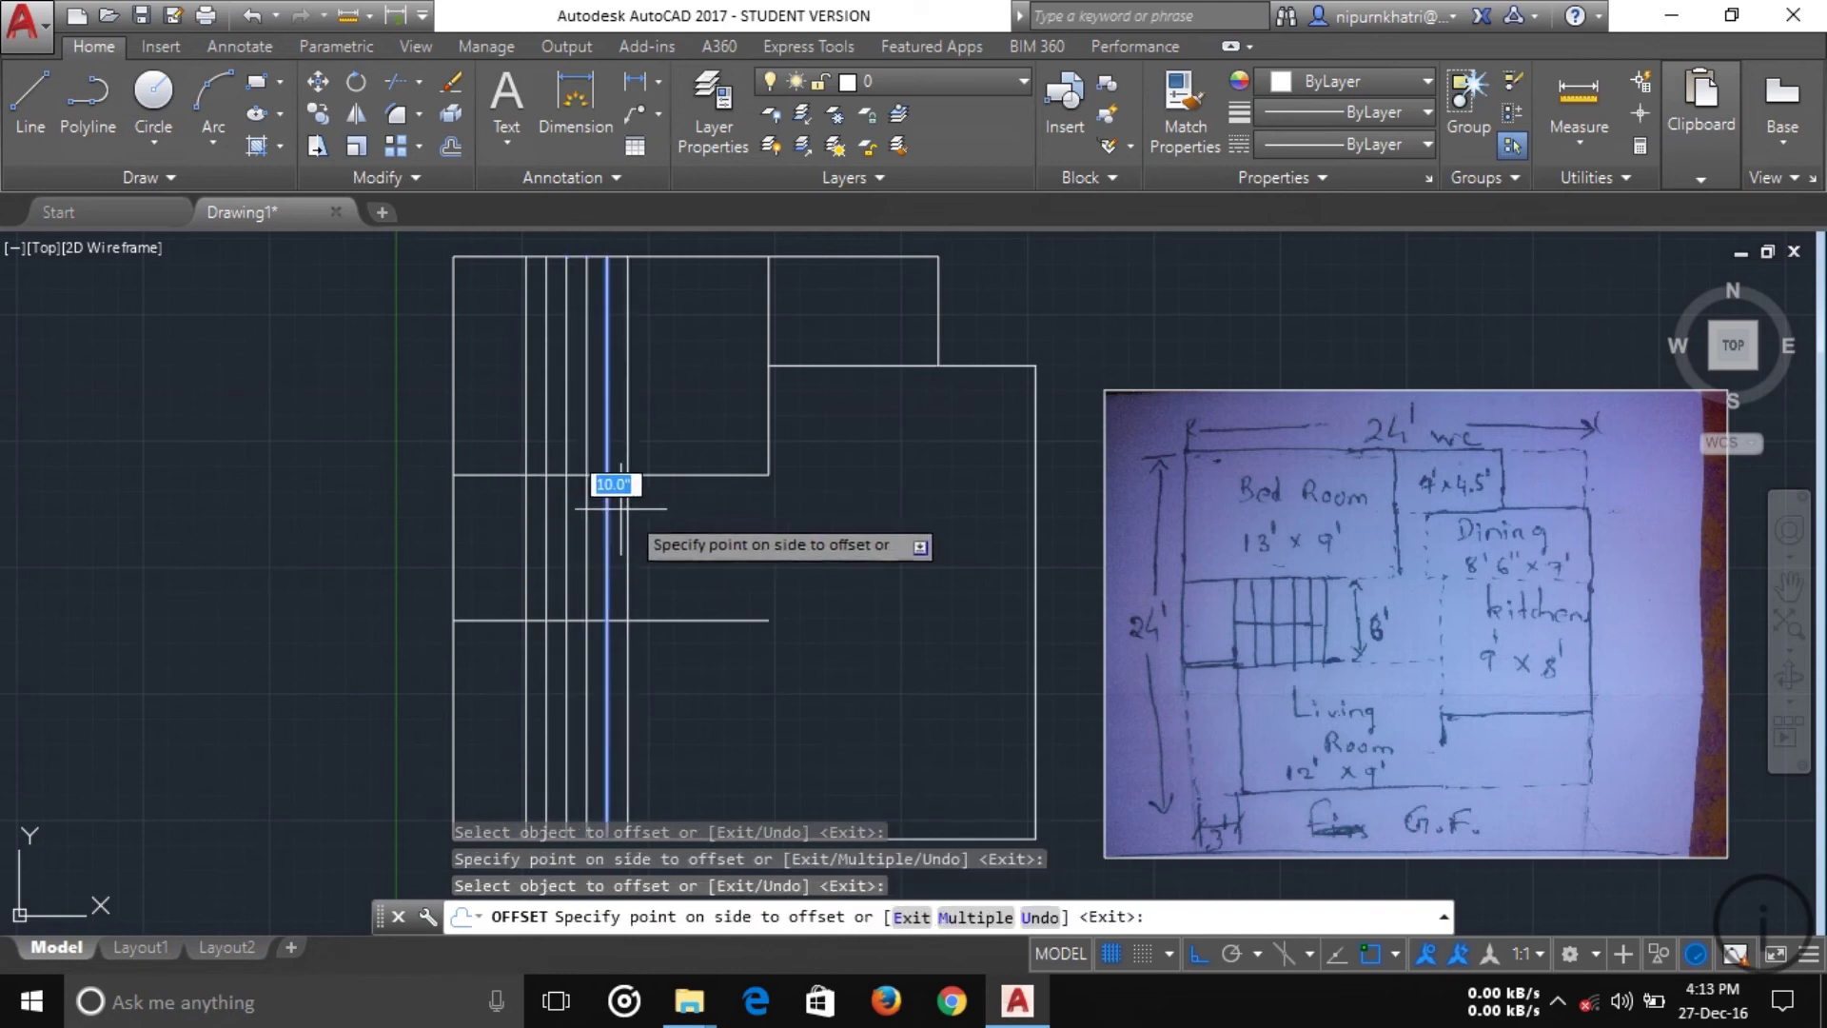
click(621, 508)
click(629, 515)
click(662, 517)
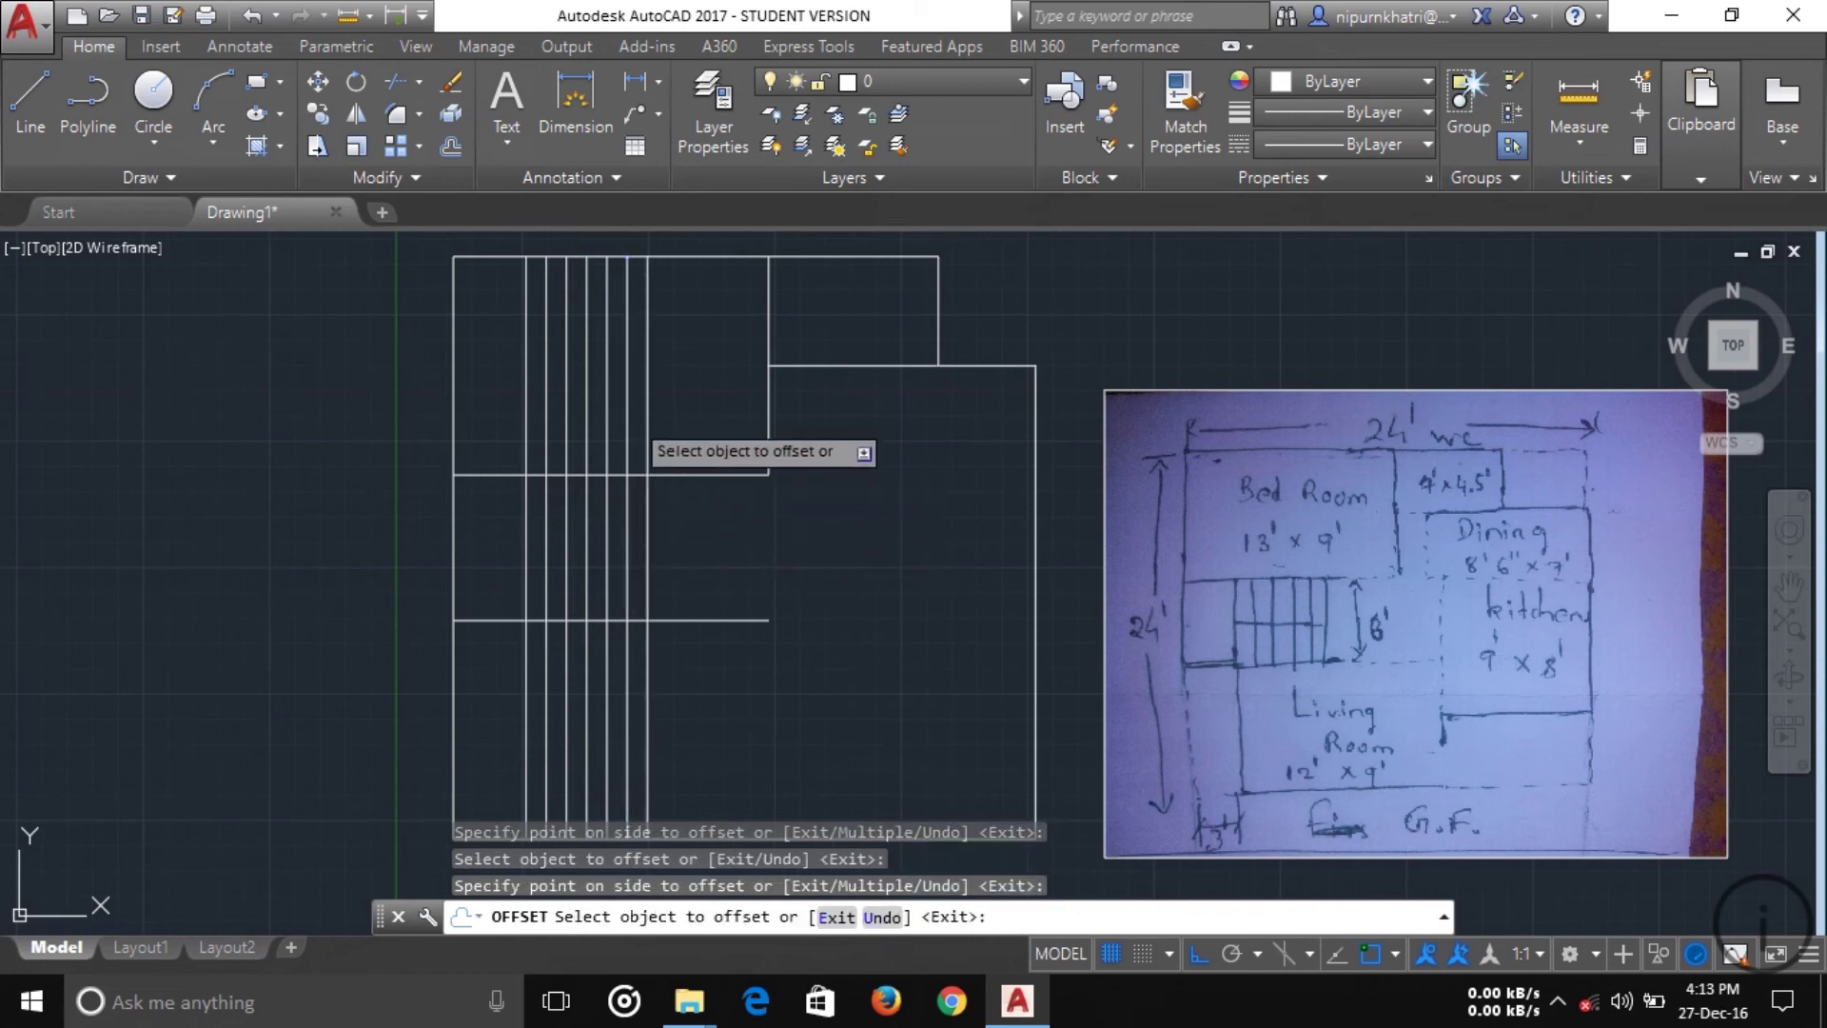
key(Escape)
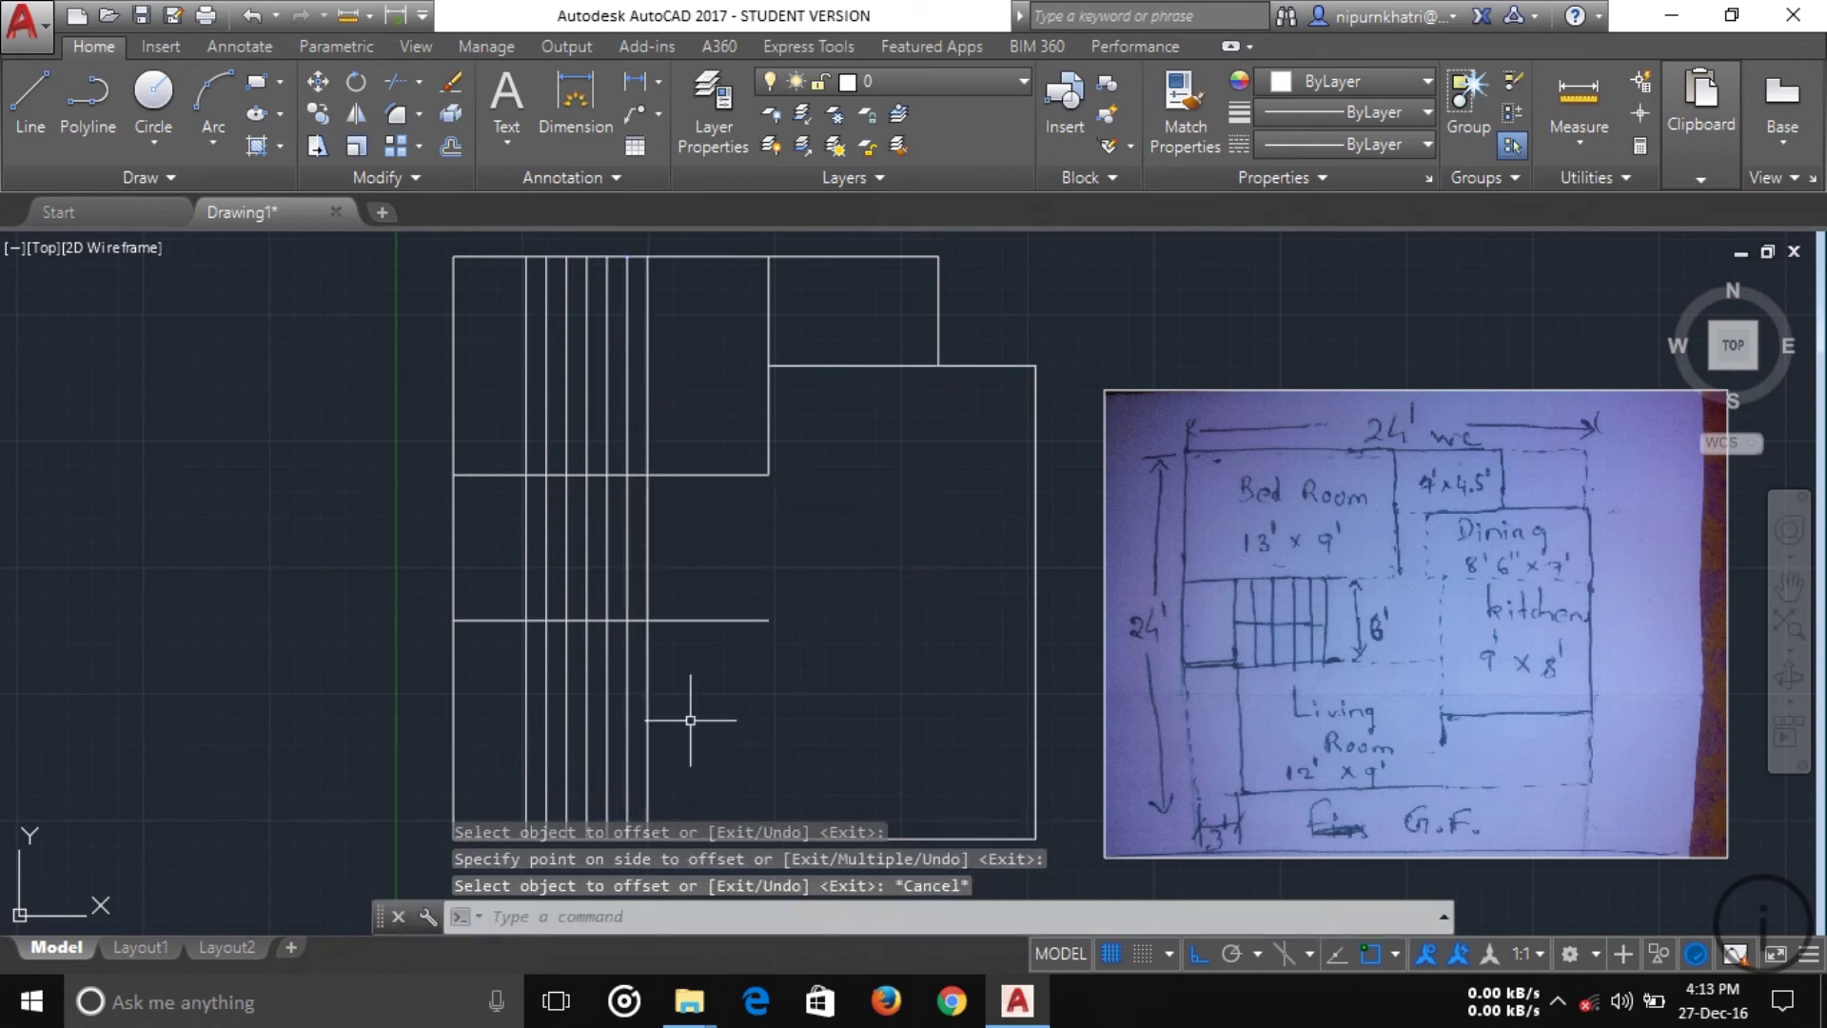
text(tr)
key(Return)
key(Return)
- Trim the tread lines above and below the staircase with crossing windows
click(729, 380)
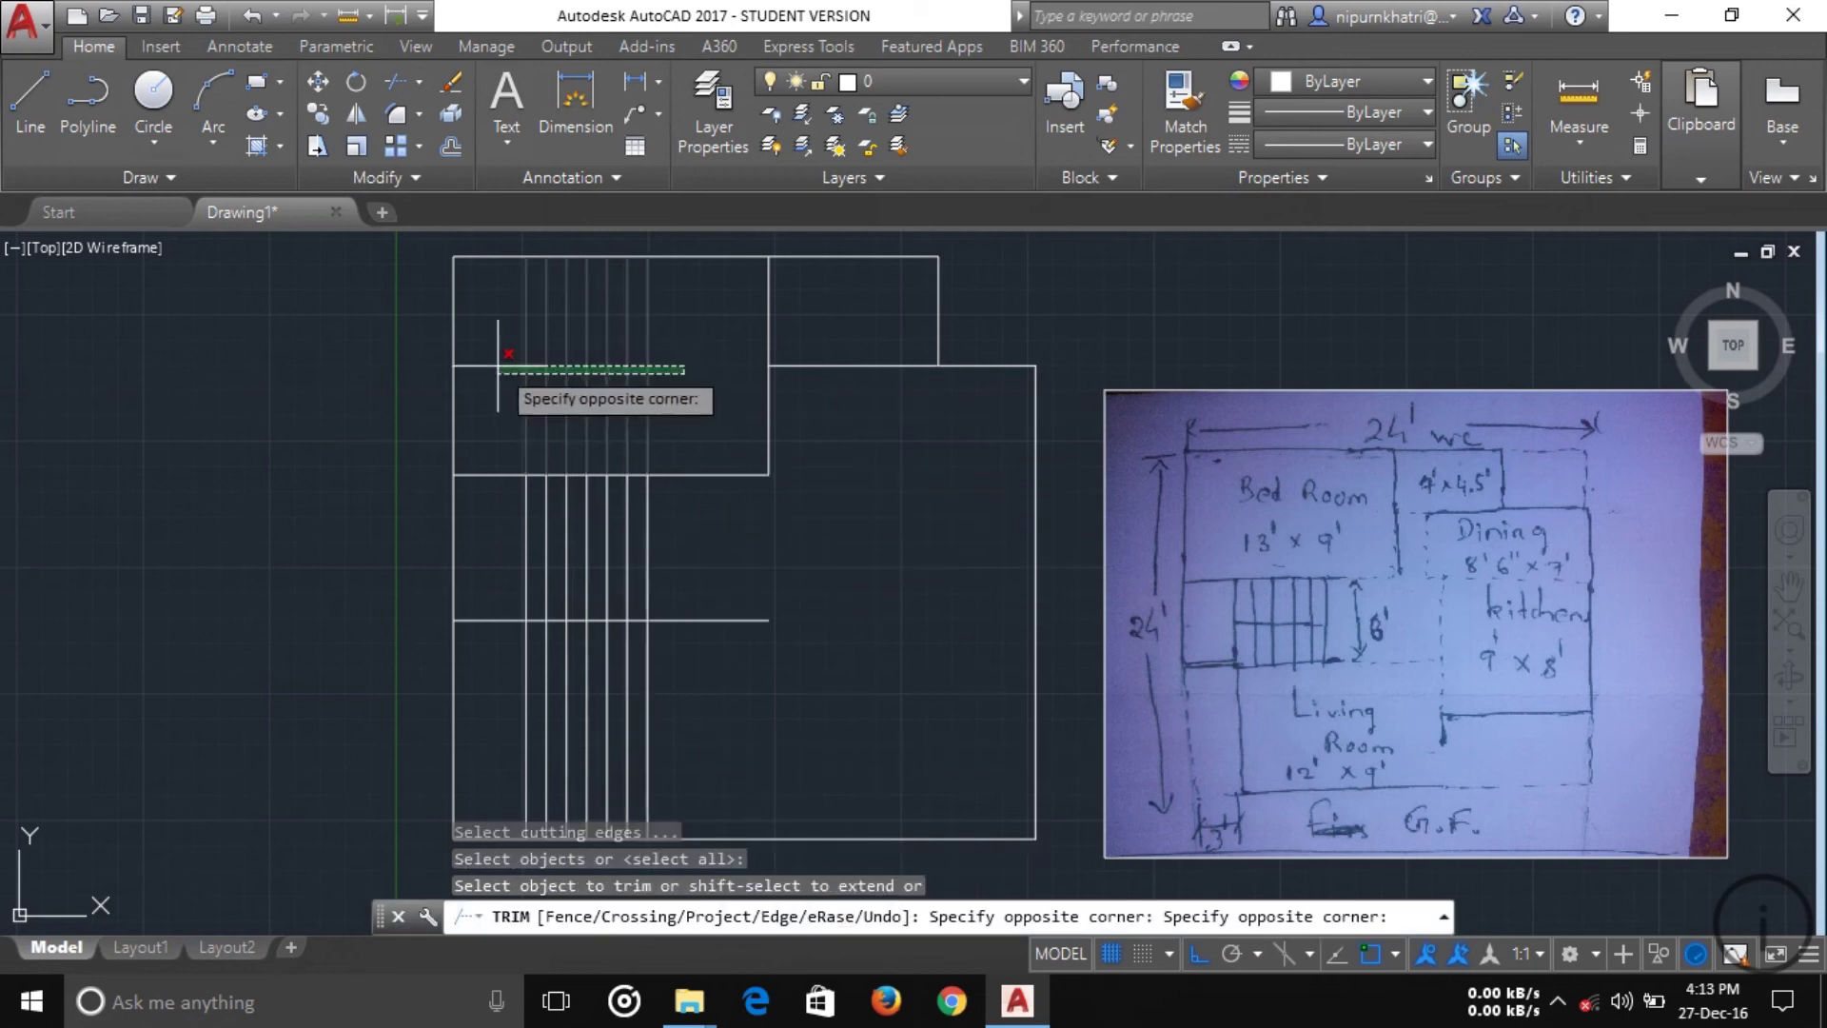
click(494, 390)
click(740, 719)
click(511, 746)
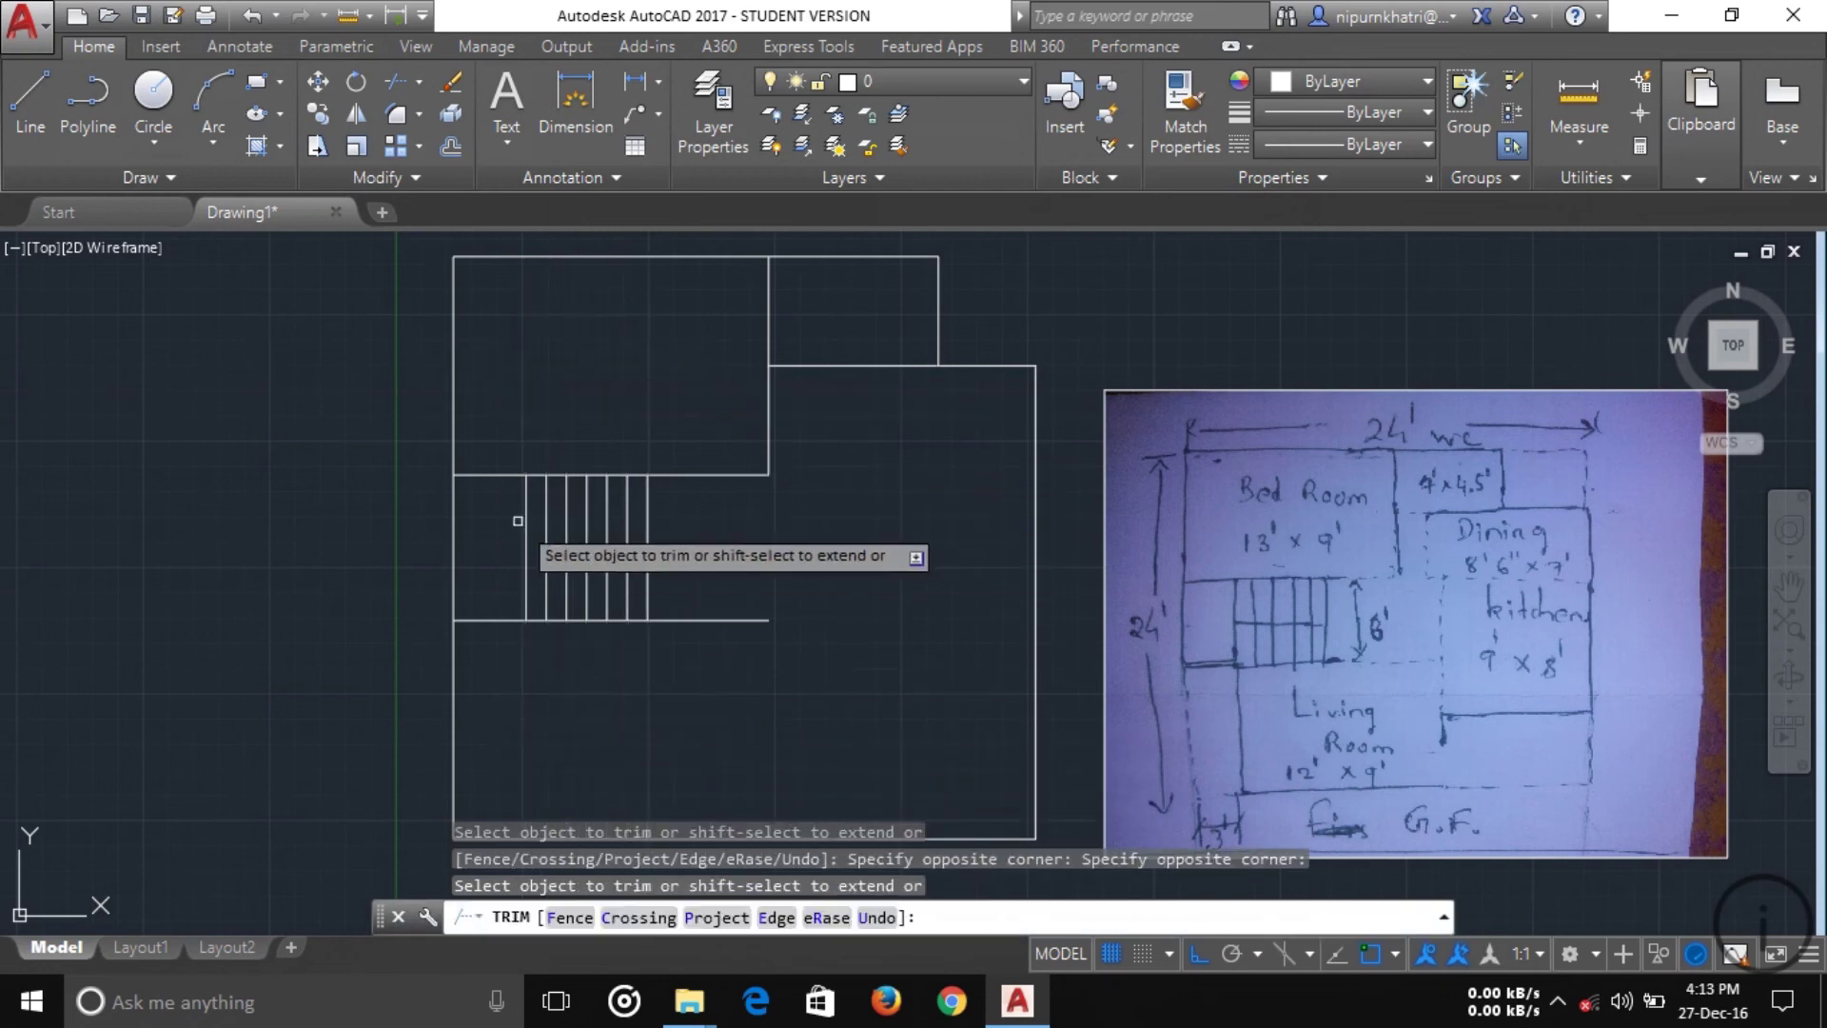
key(Escape)
- Draw a horizontal midline from the stair's left edge to the last tread line
text(l)
key(Return)
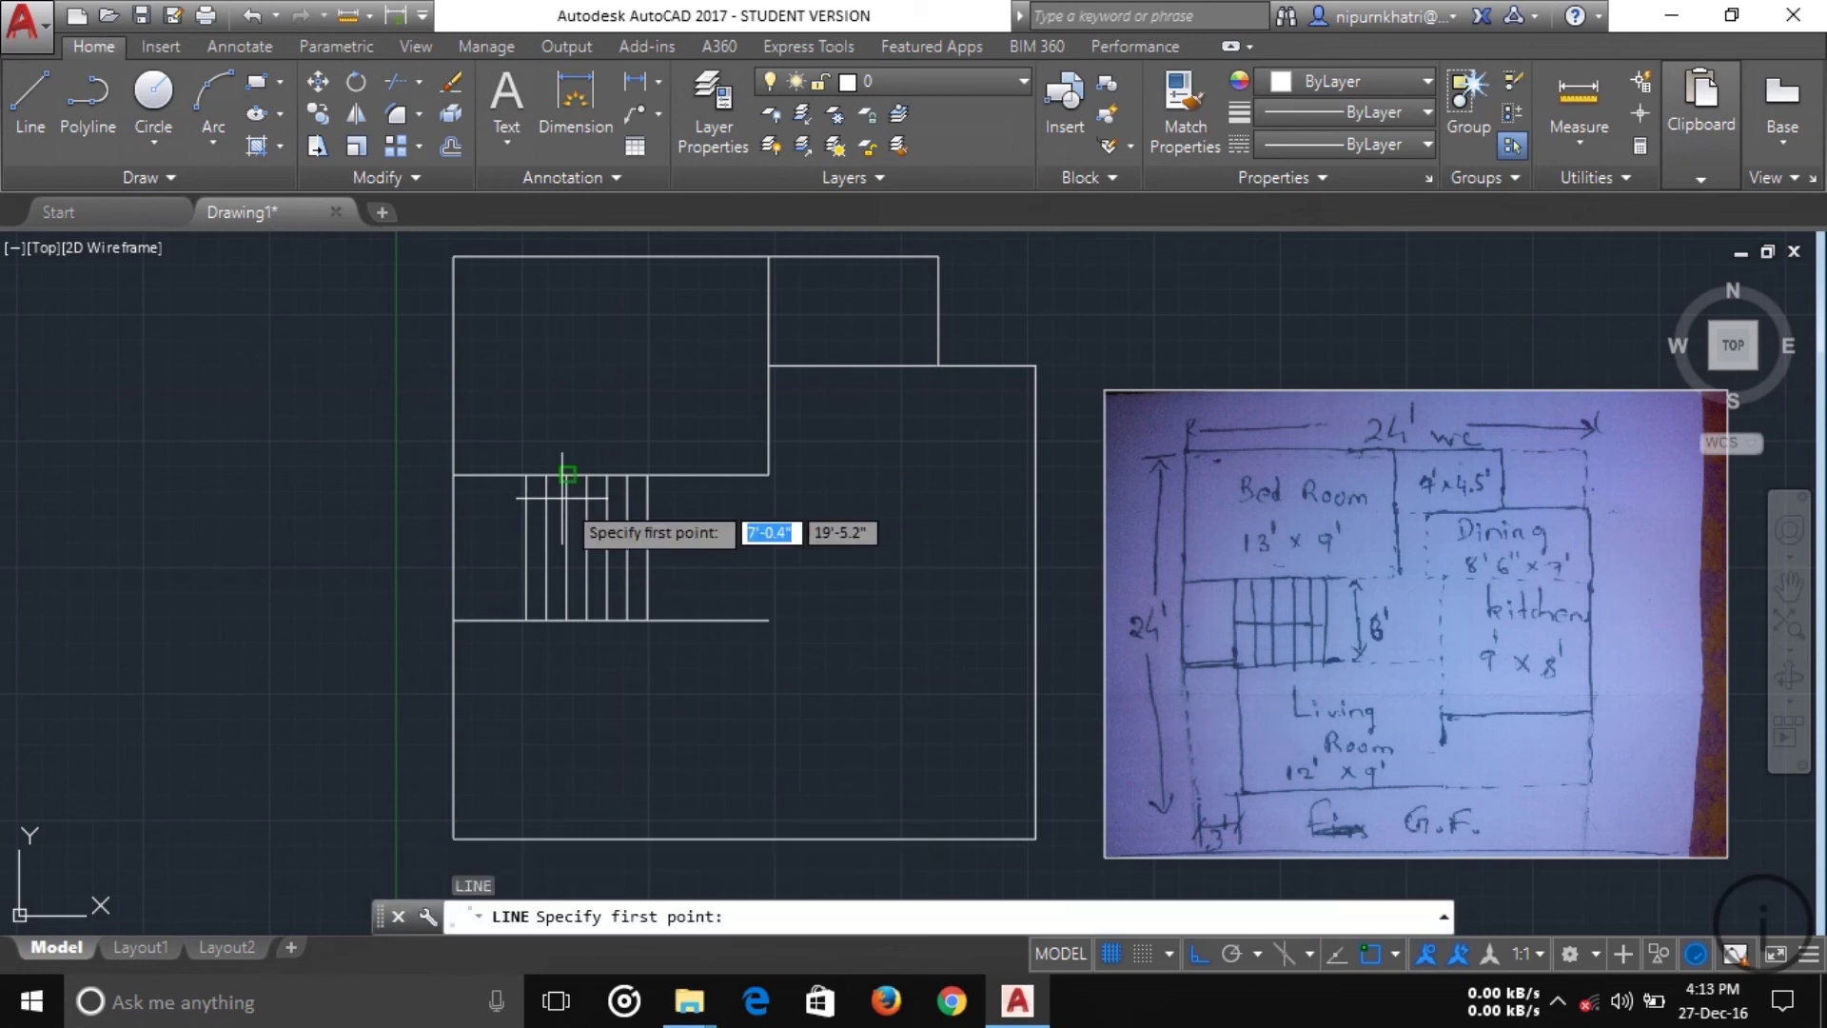
click(527, 546)
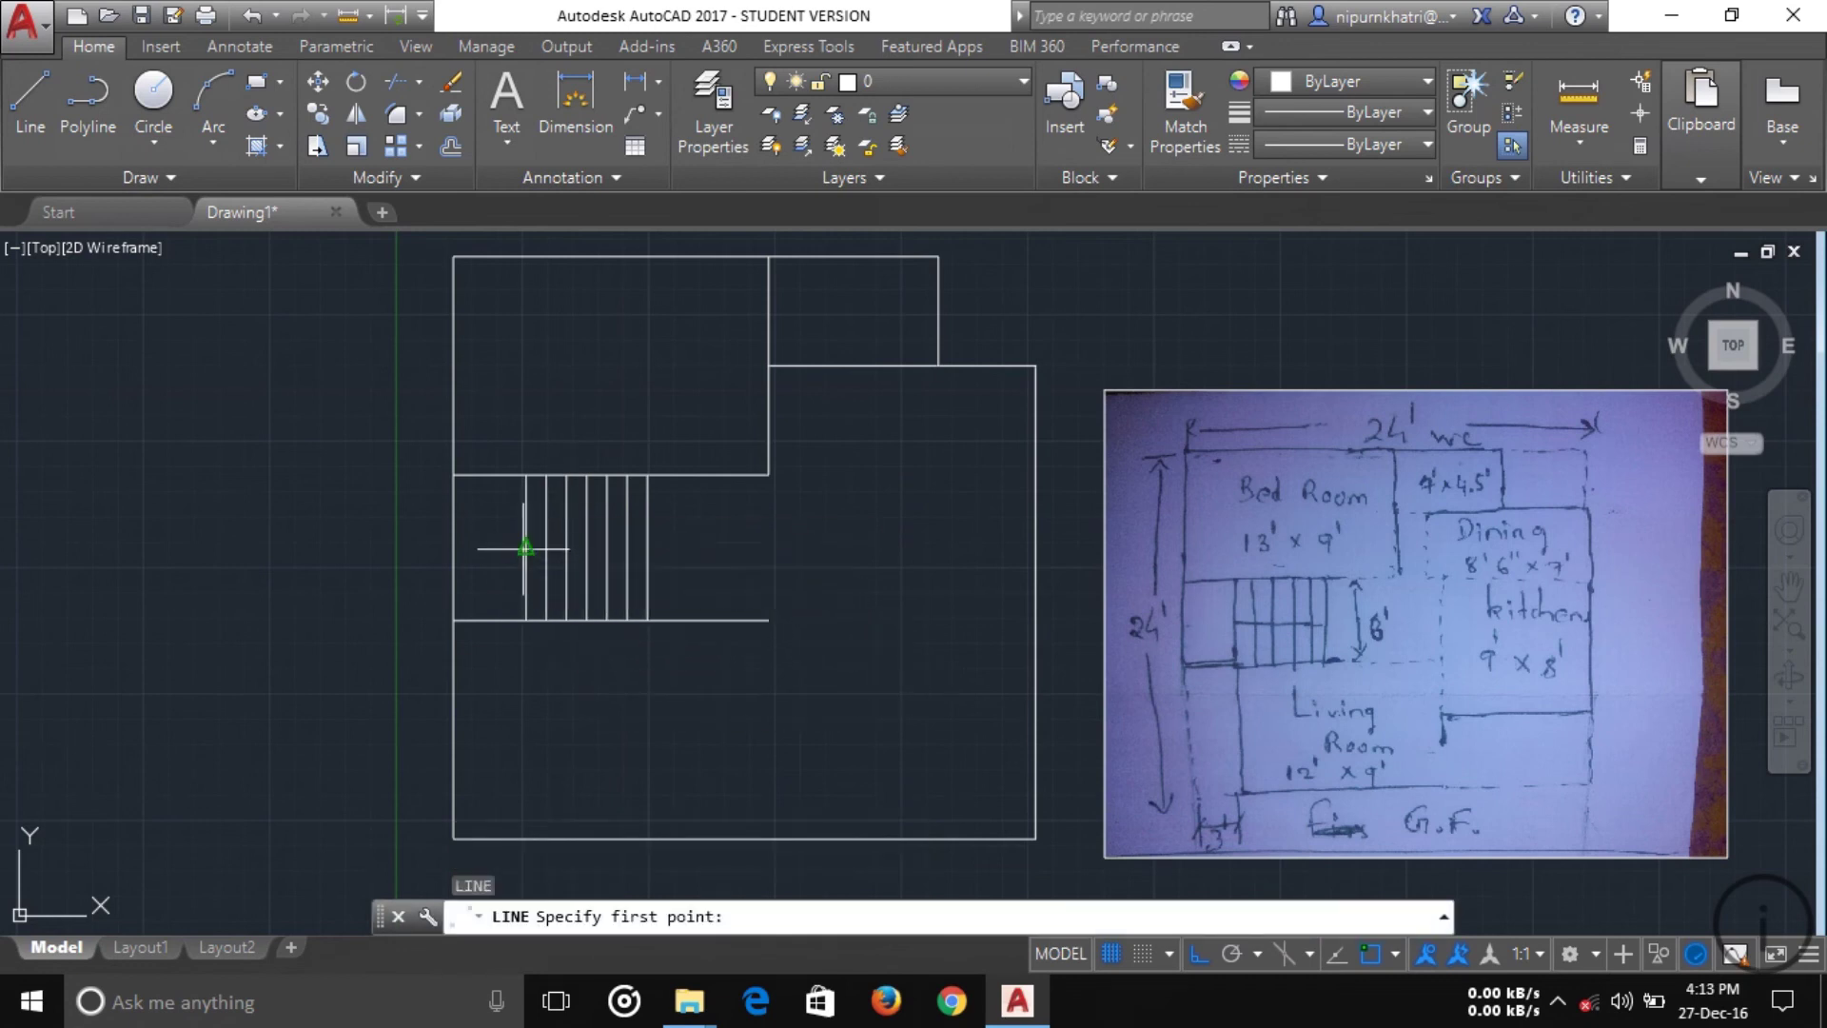
click(647, 547)
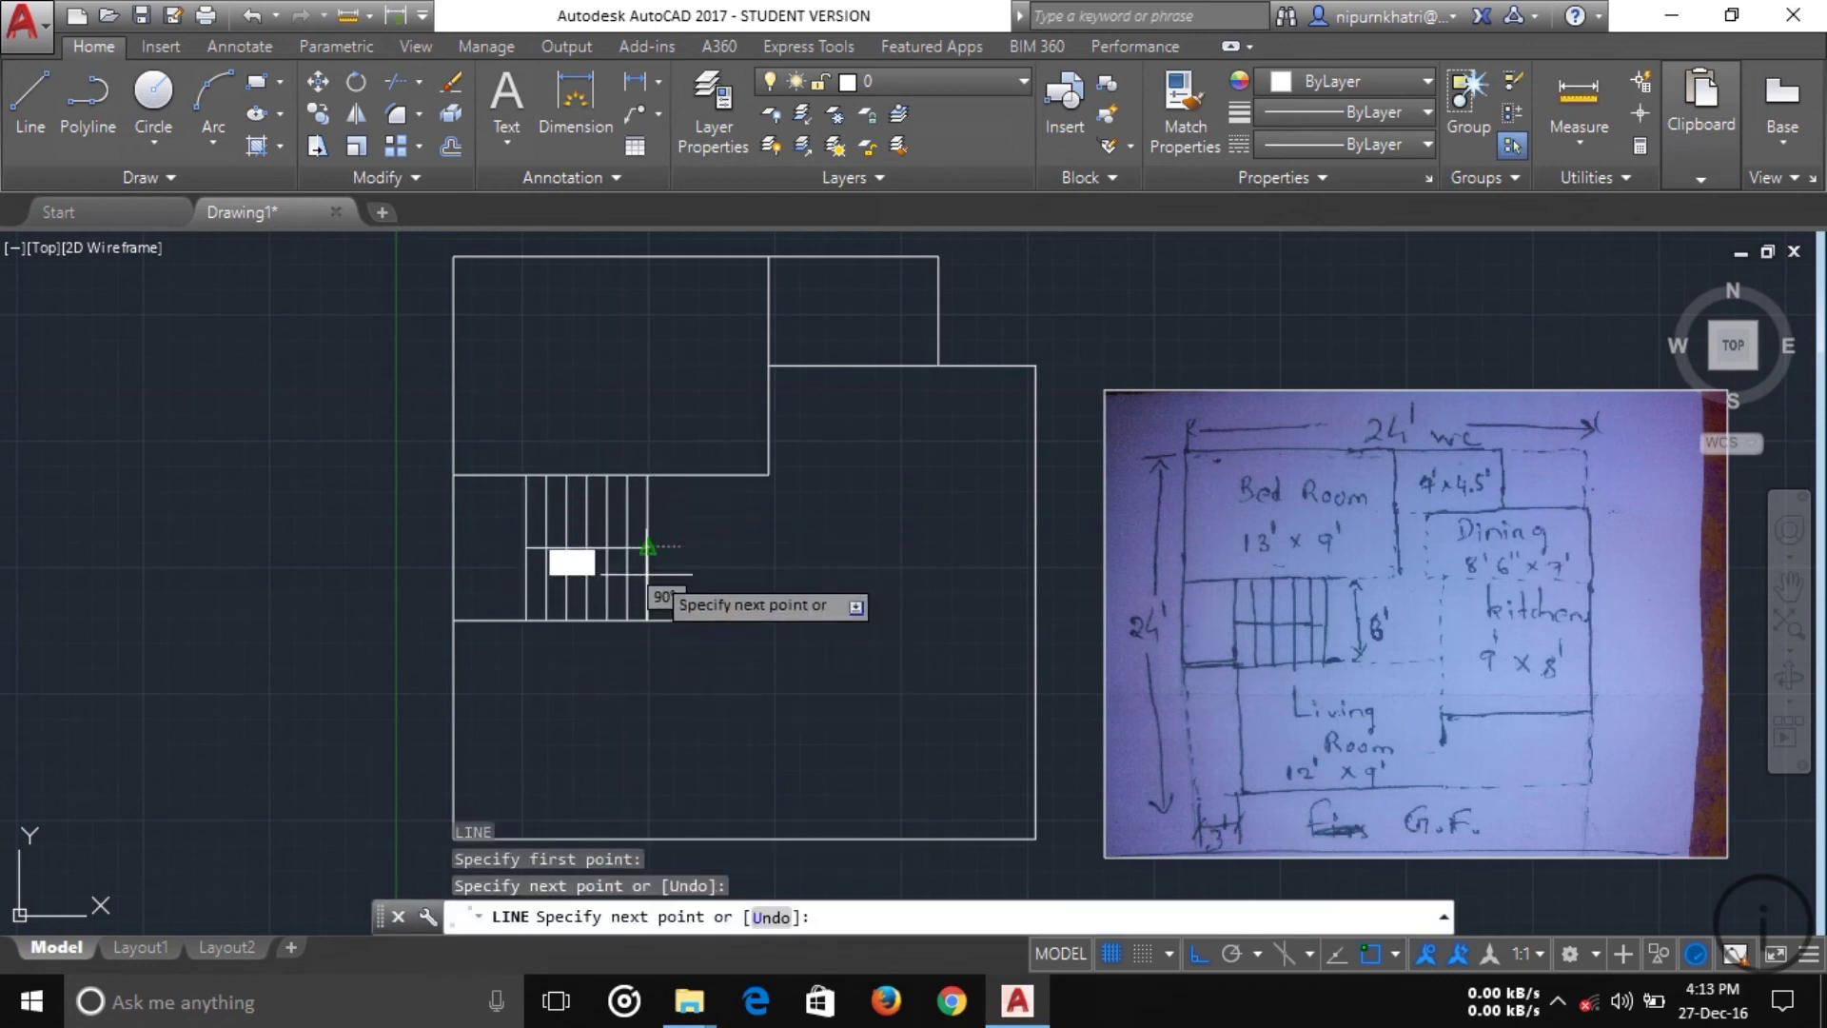
key(Escape)
scroll(586, 542, up, 2)
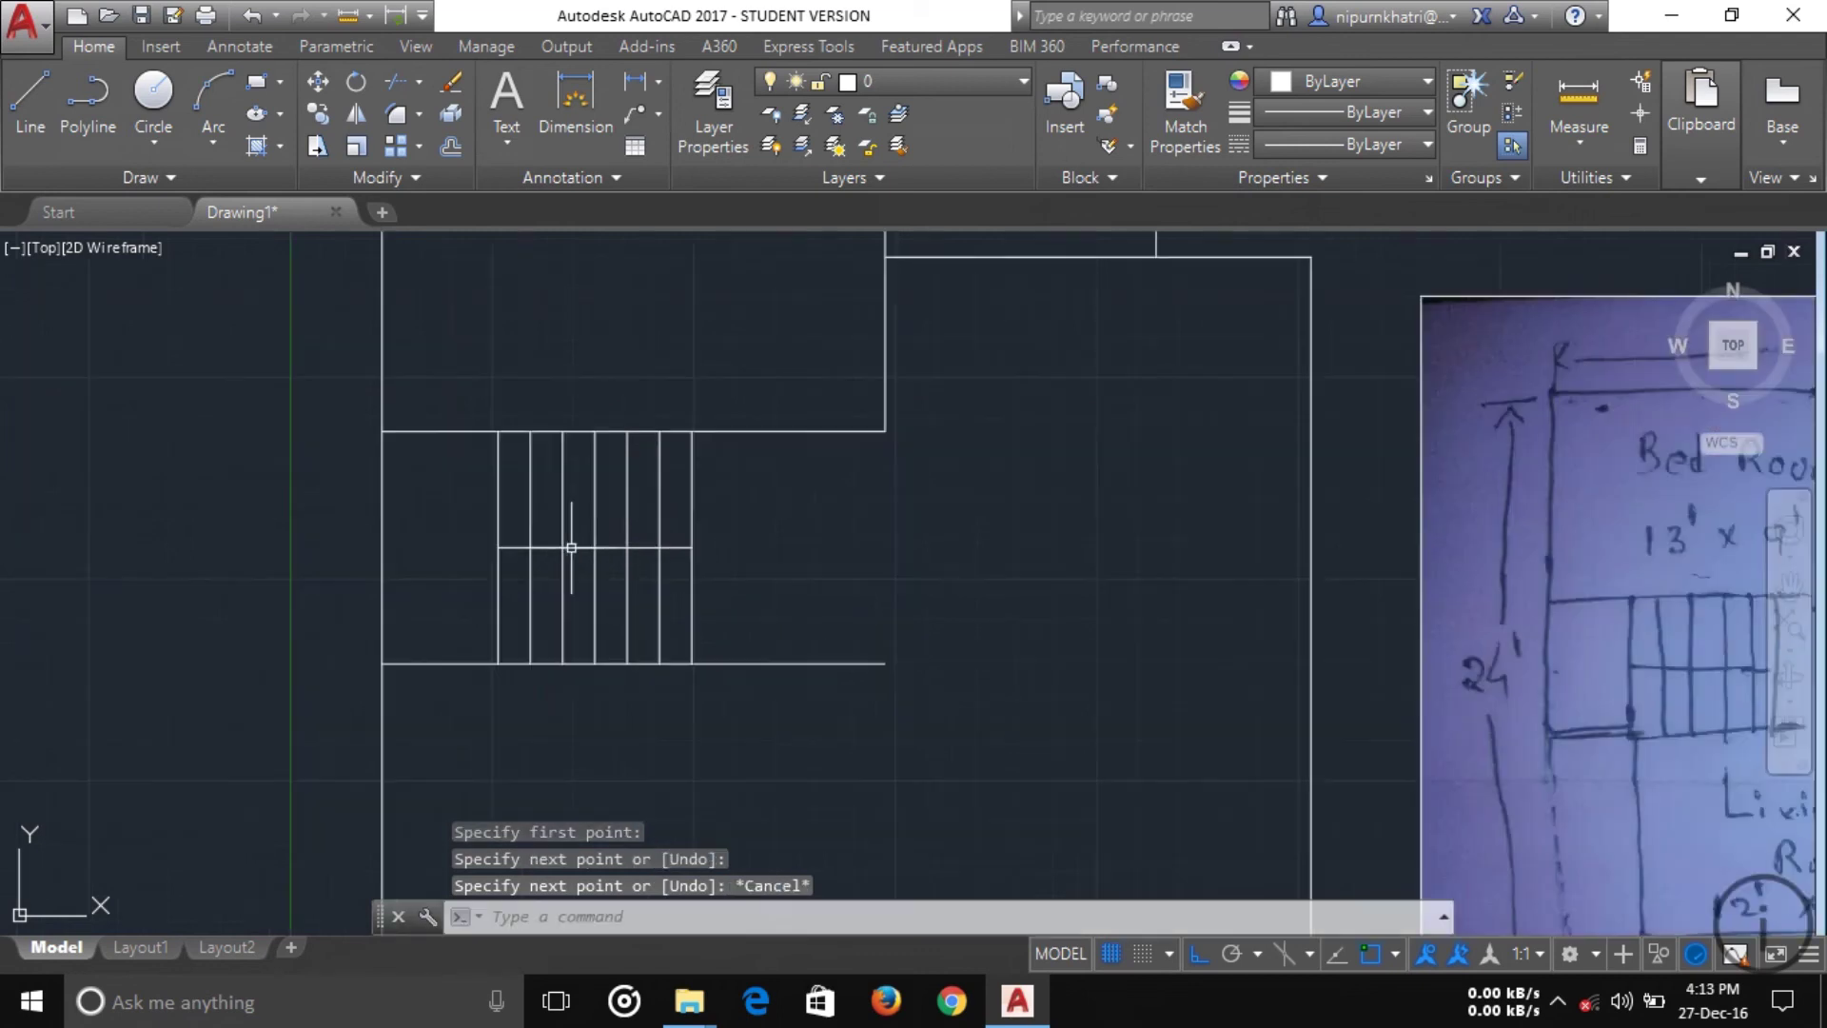
- Offset the stair midline 2" above and 2" below it
scroll(535, 545, up, 2)
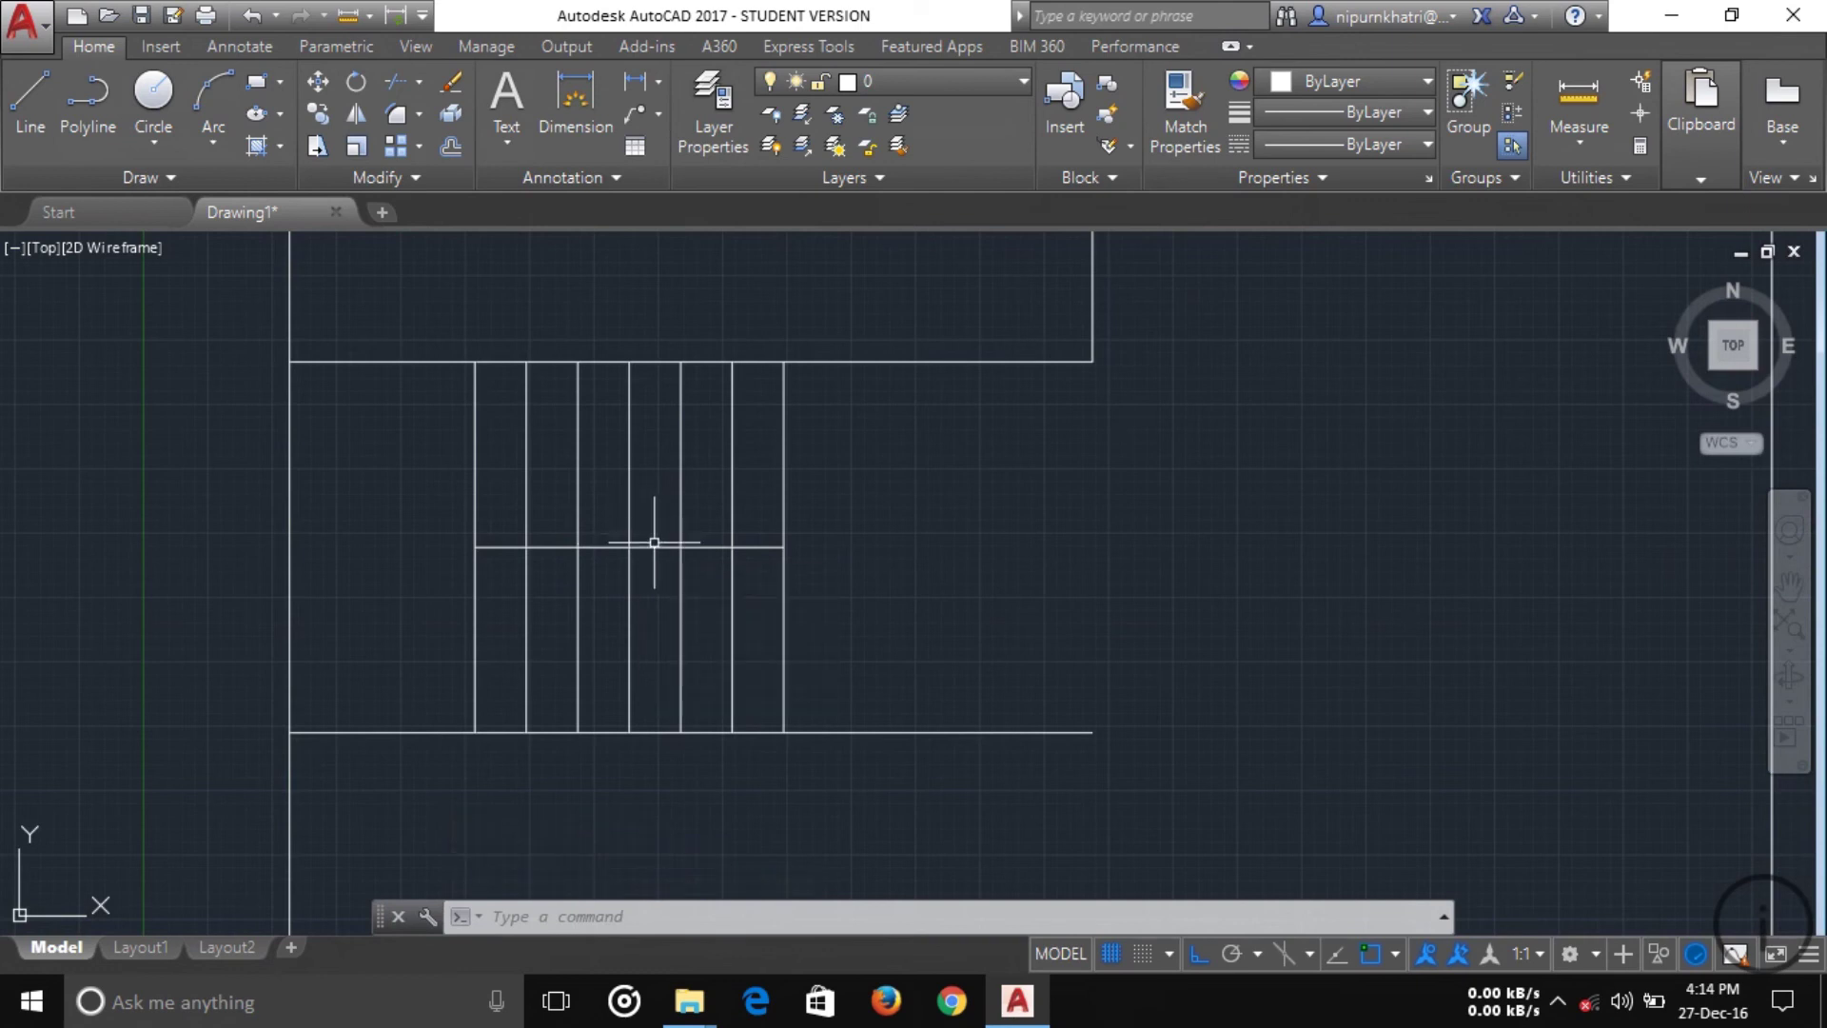
click(451, 145)
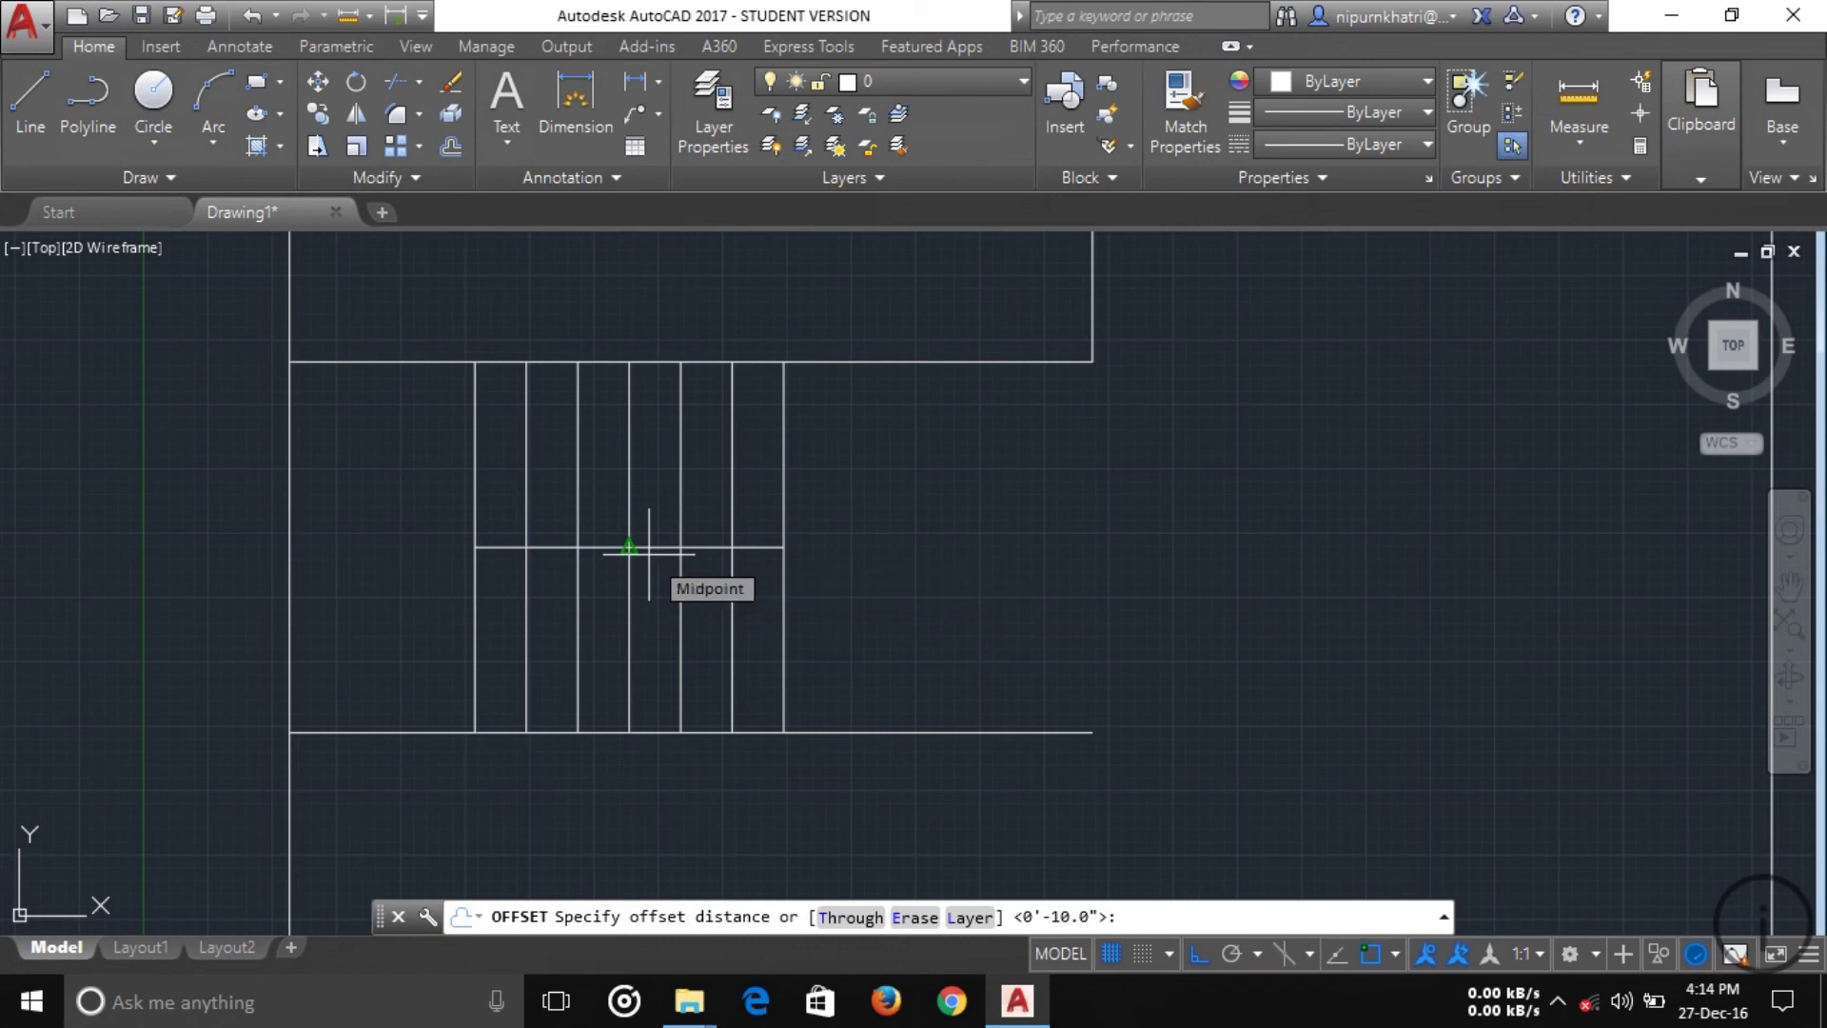
key(Return)
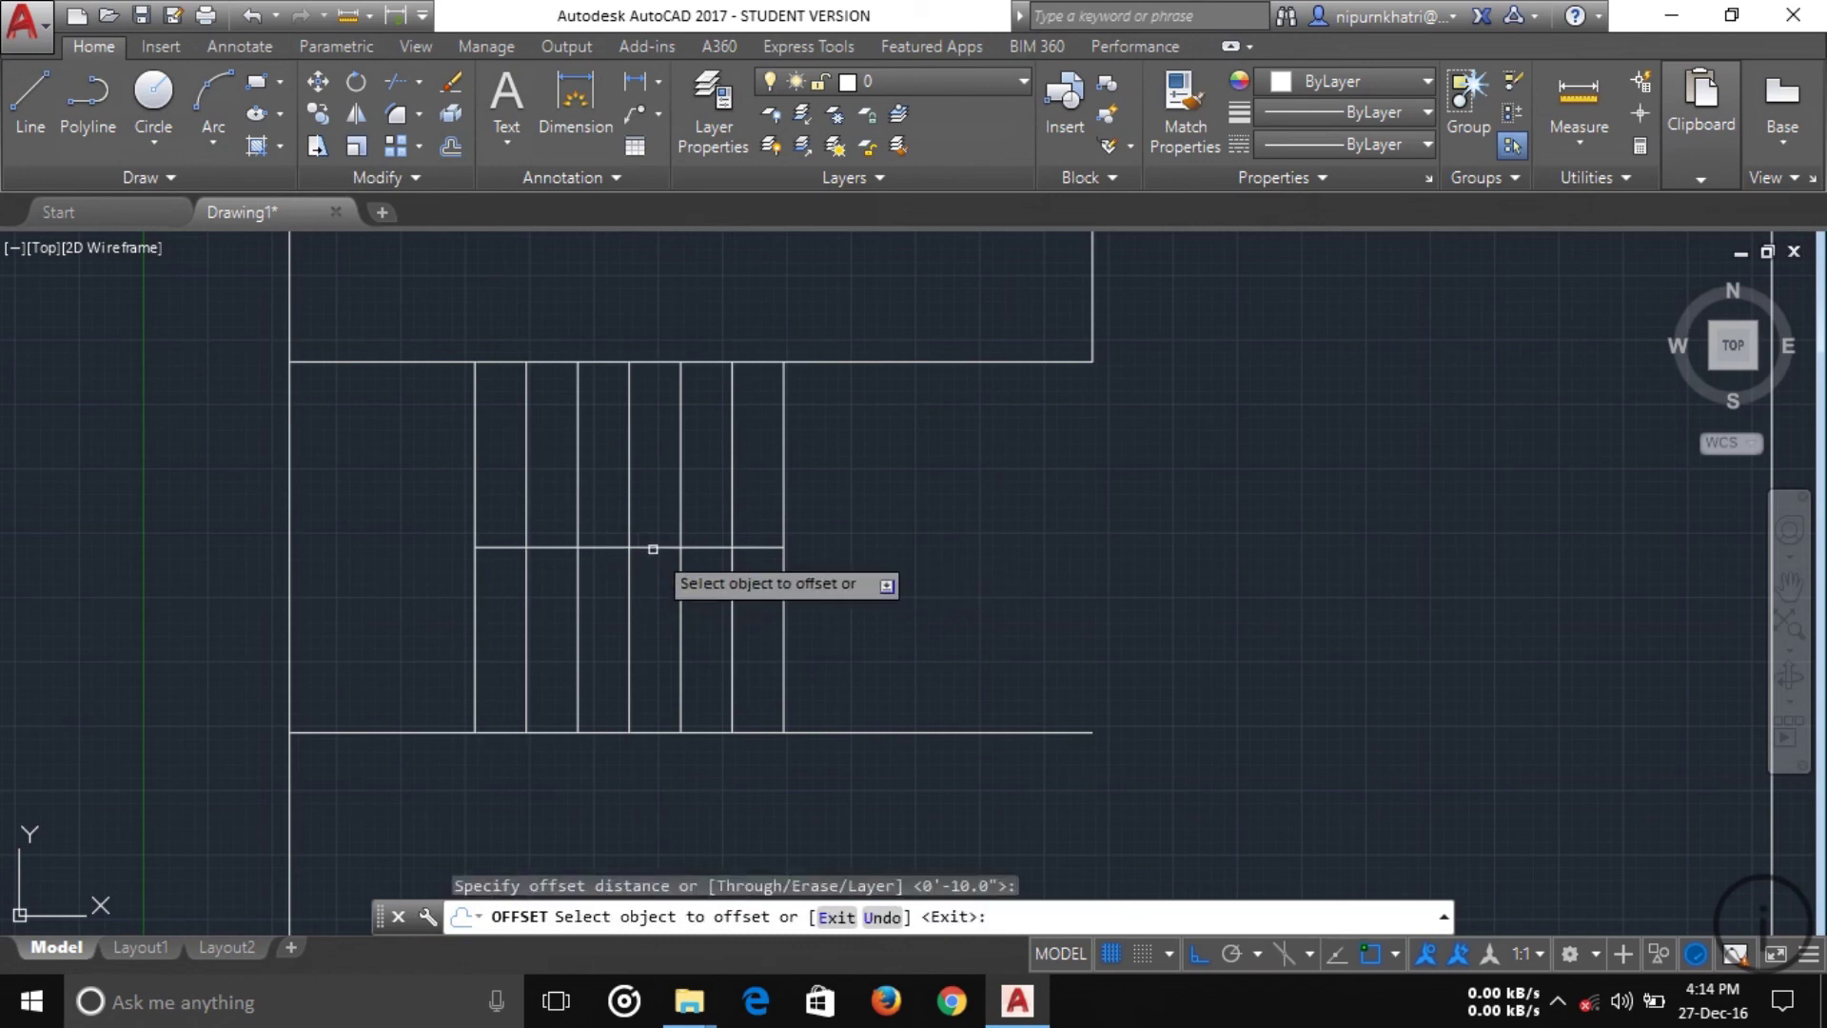
click(653, 548)
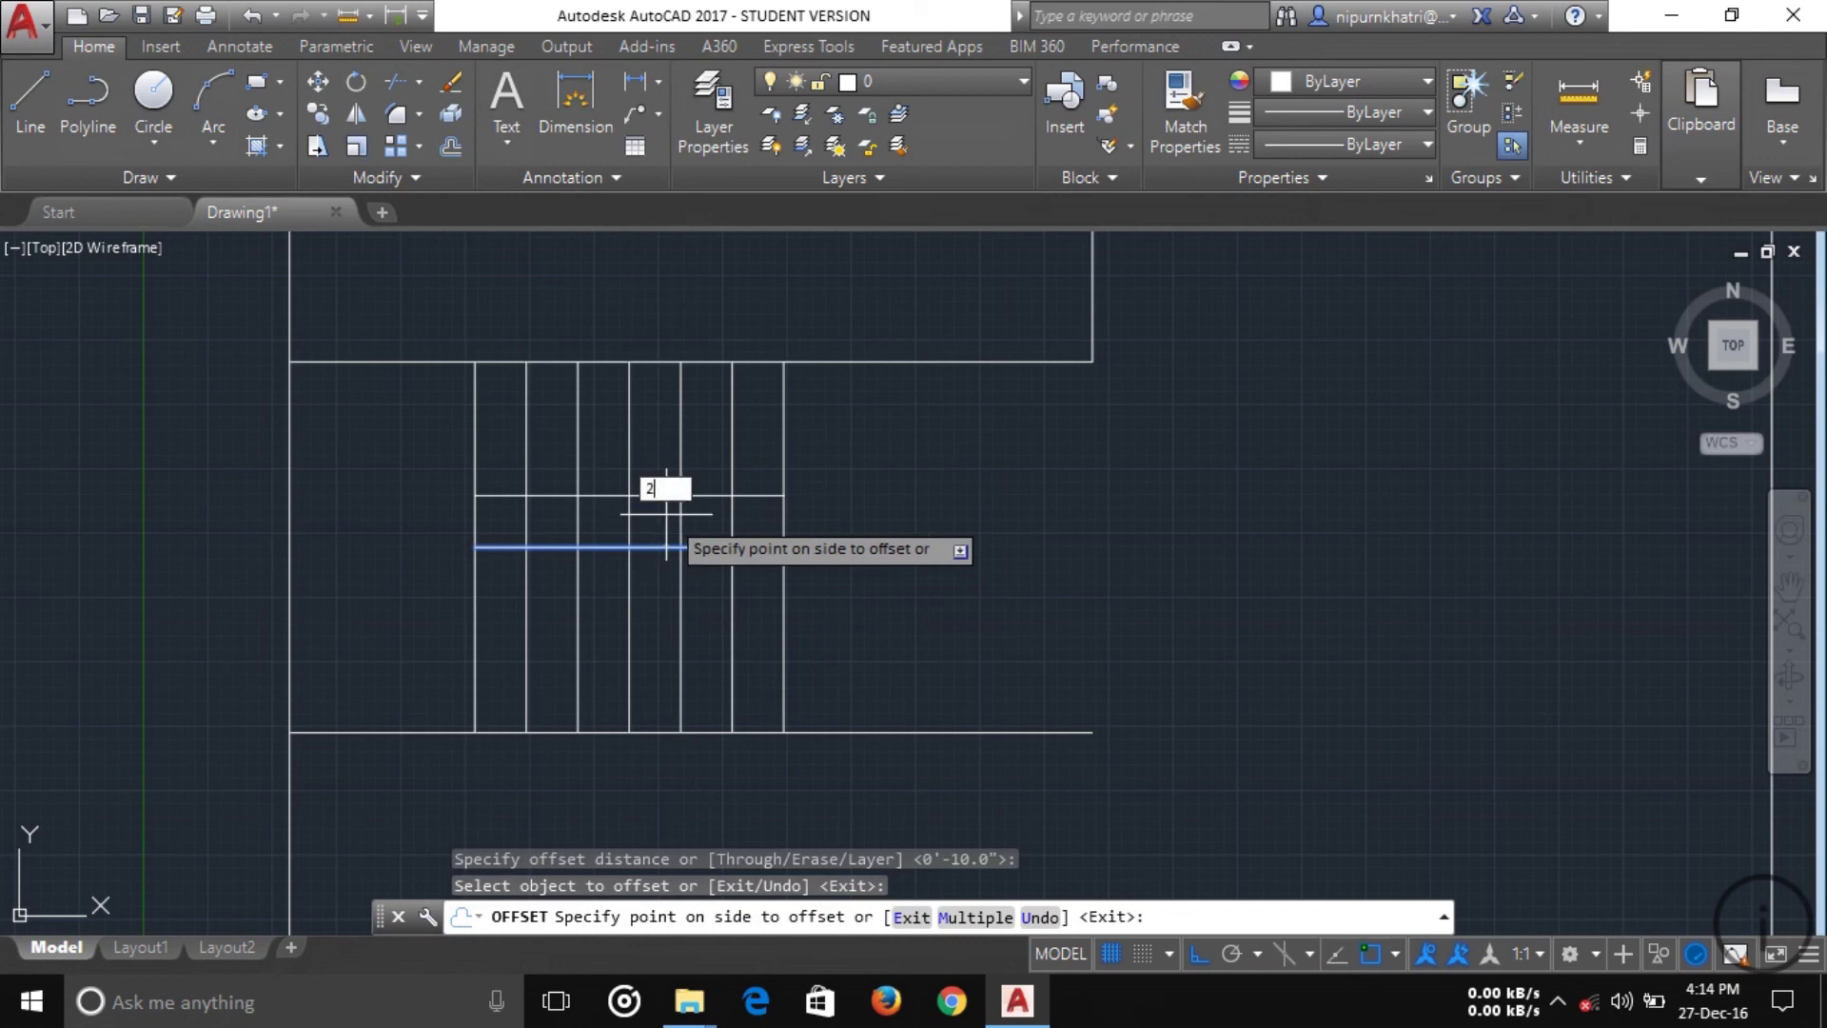
key(Return)
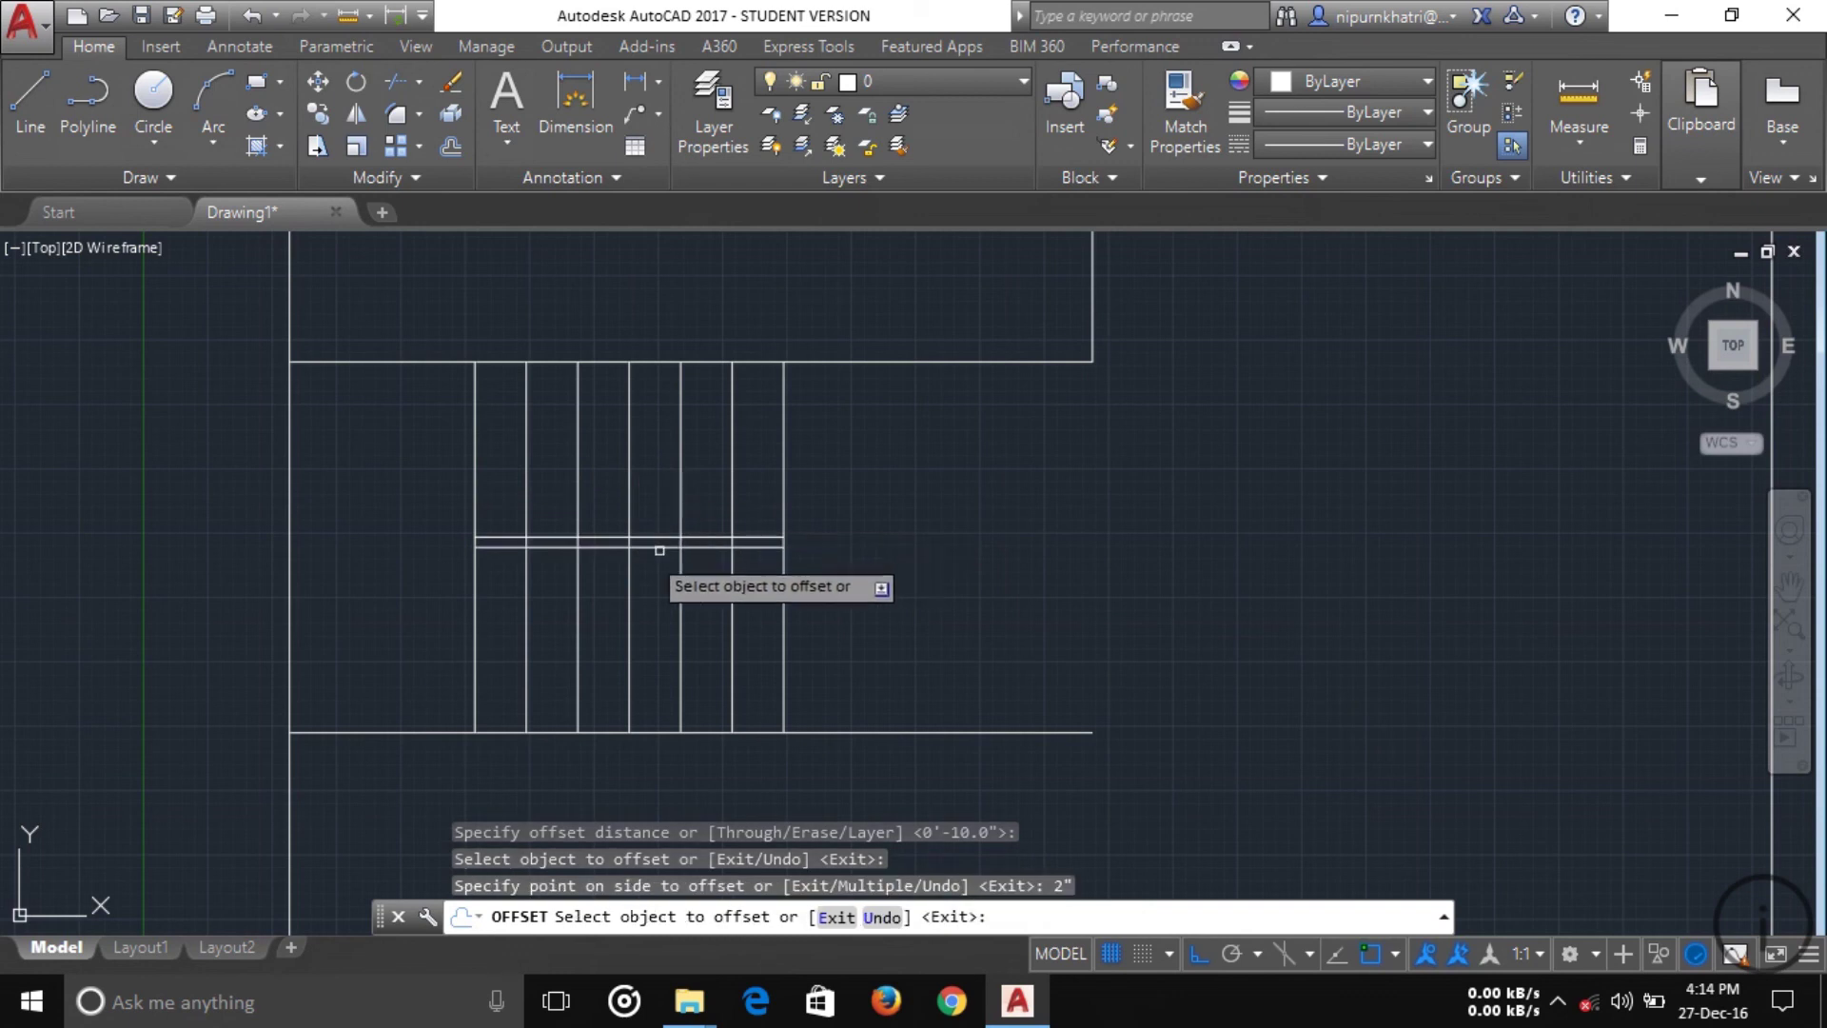
click(647, 544)
text(2)
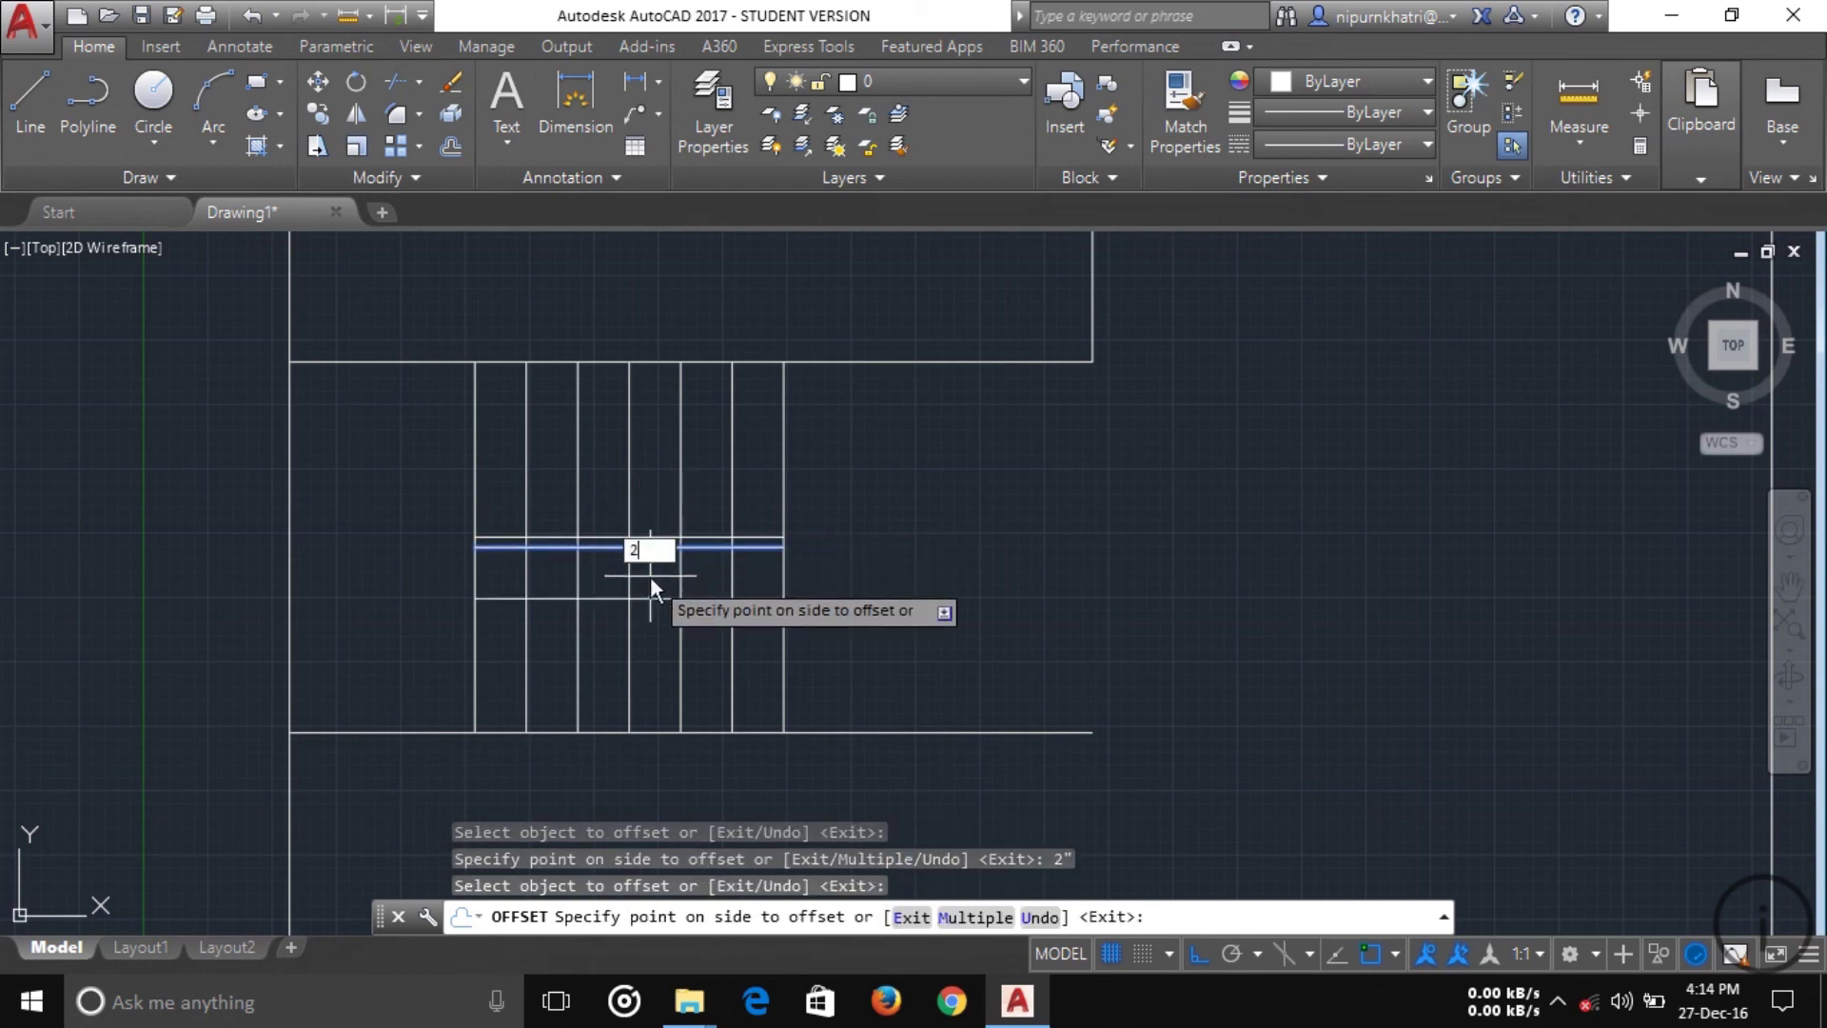
text(")
key(Return)
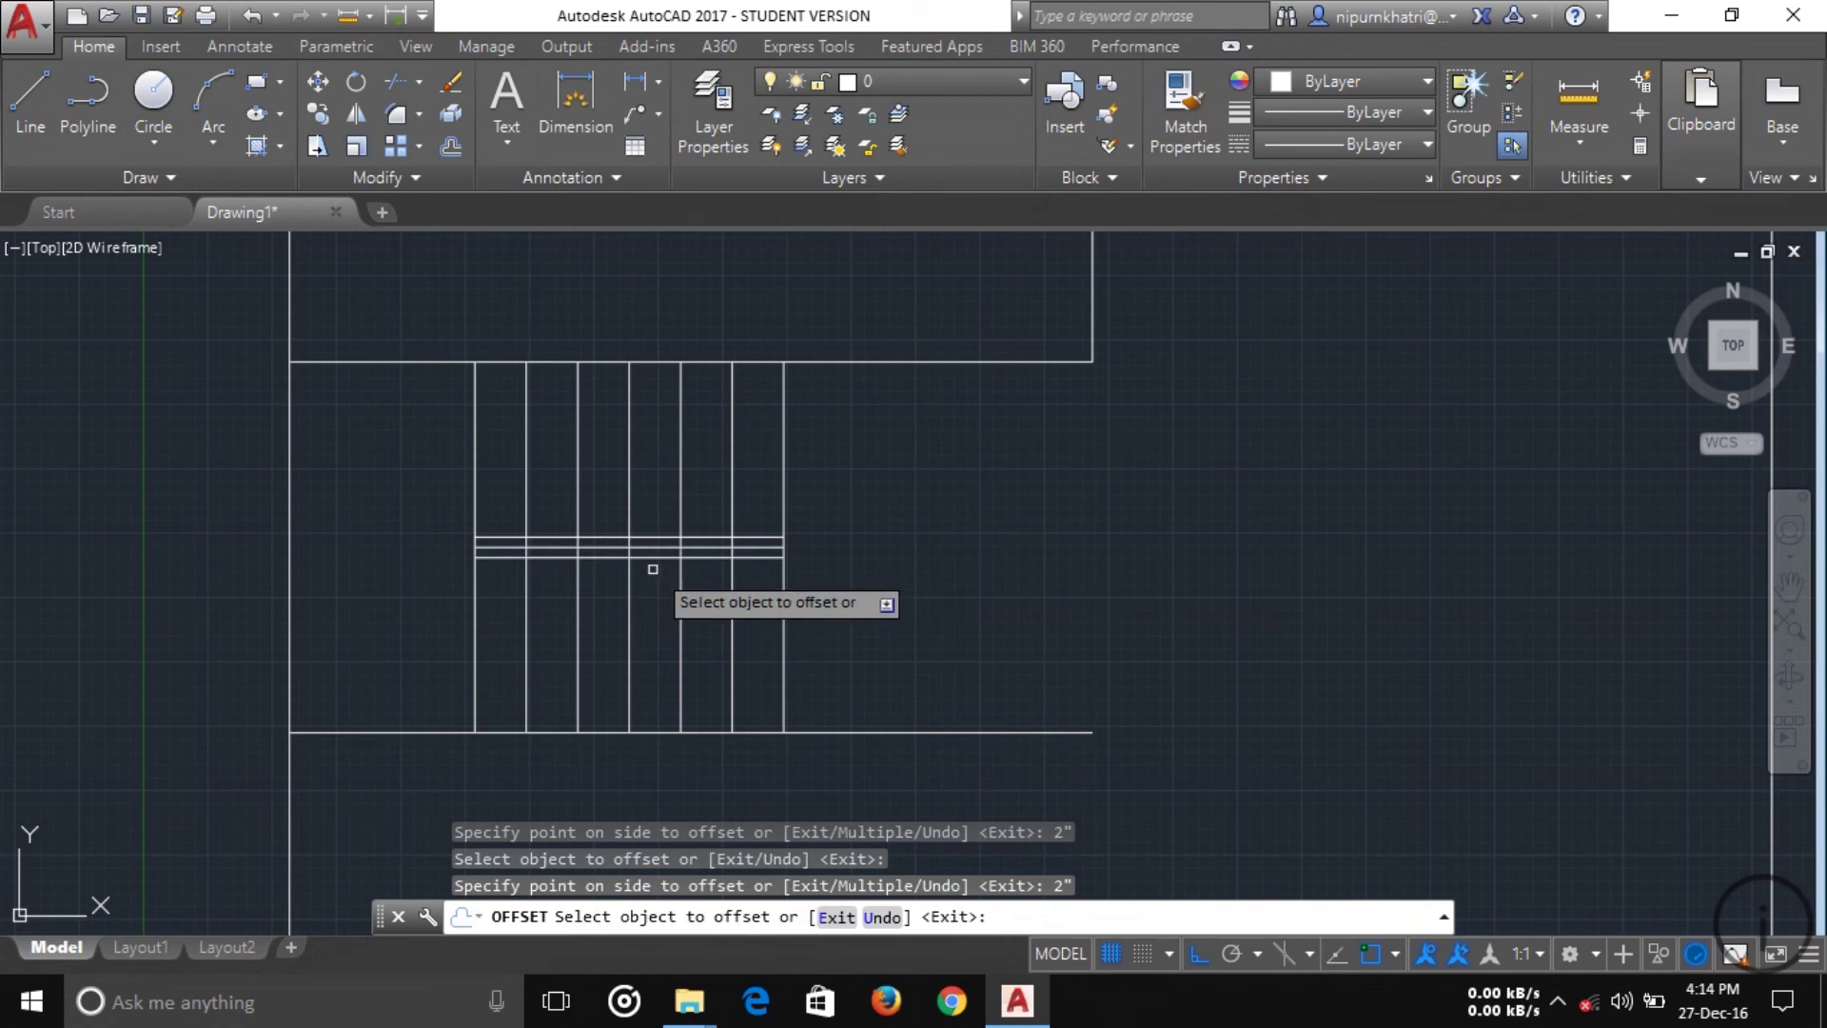
key(Escape)
click(653, 547)
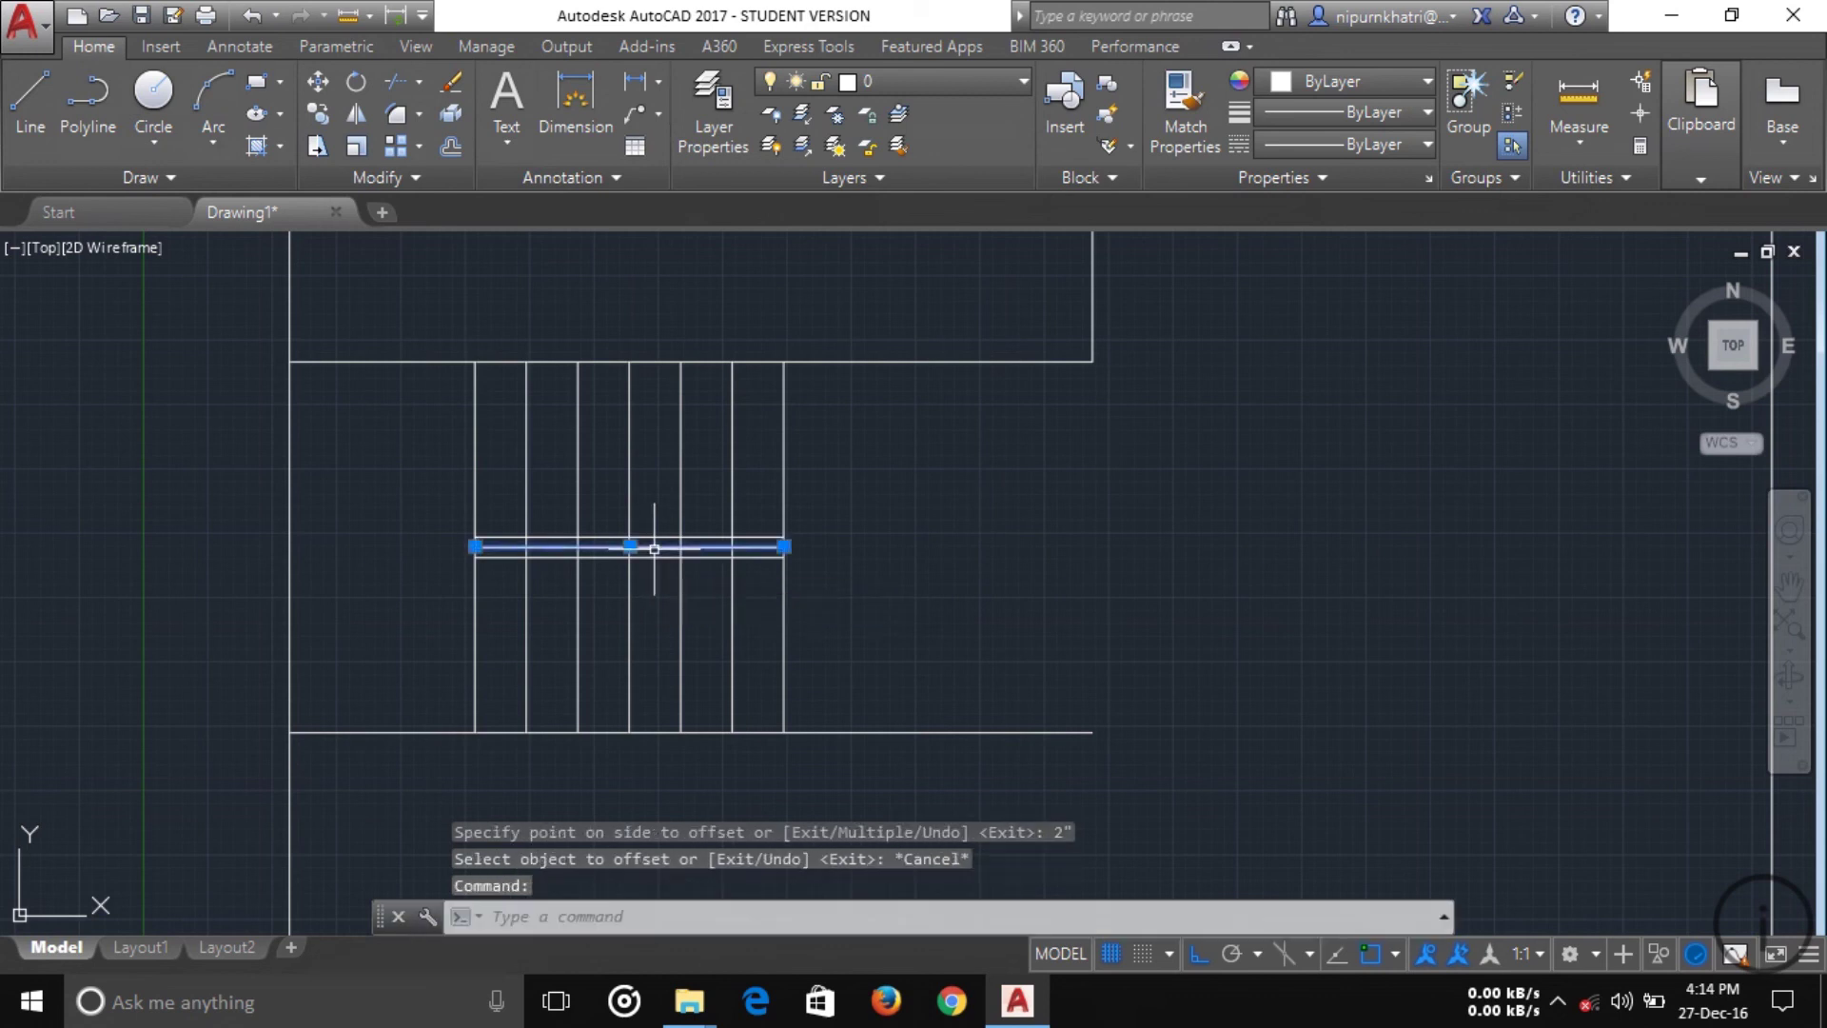
- Erase the stair's centre line and trim the tread segments between the two offset lines, leaving an open gap
key(Delete)
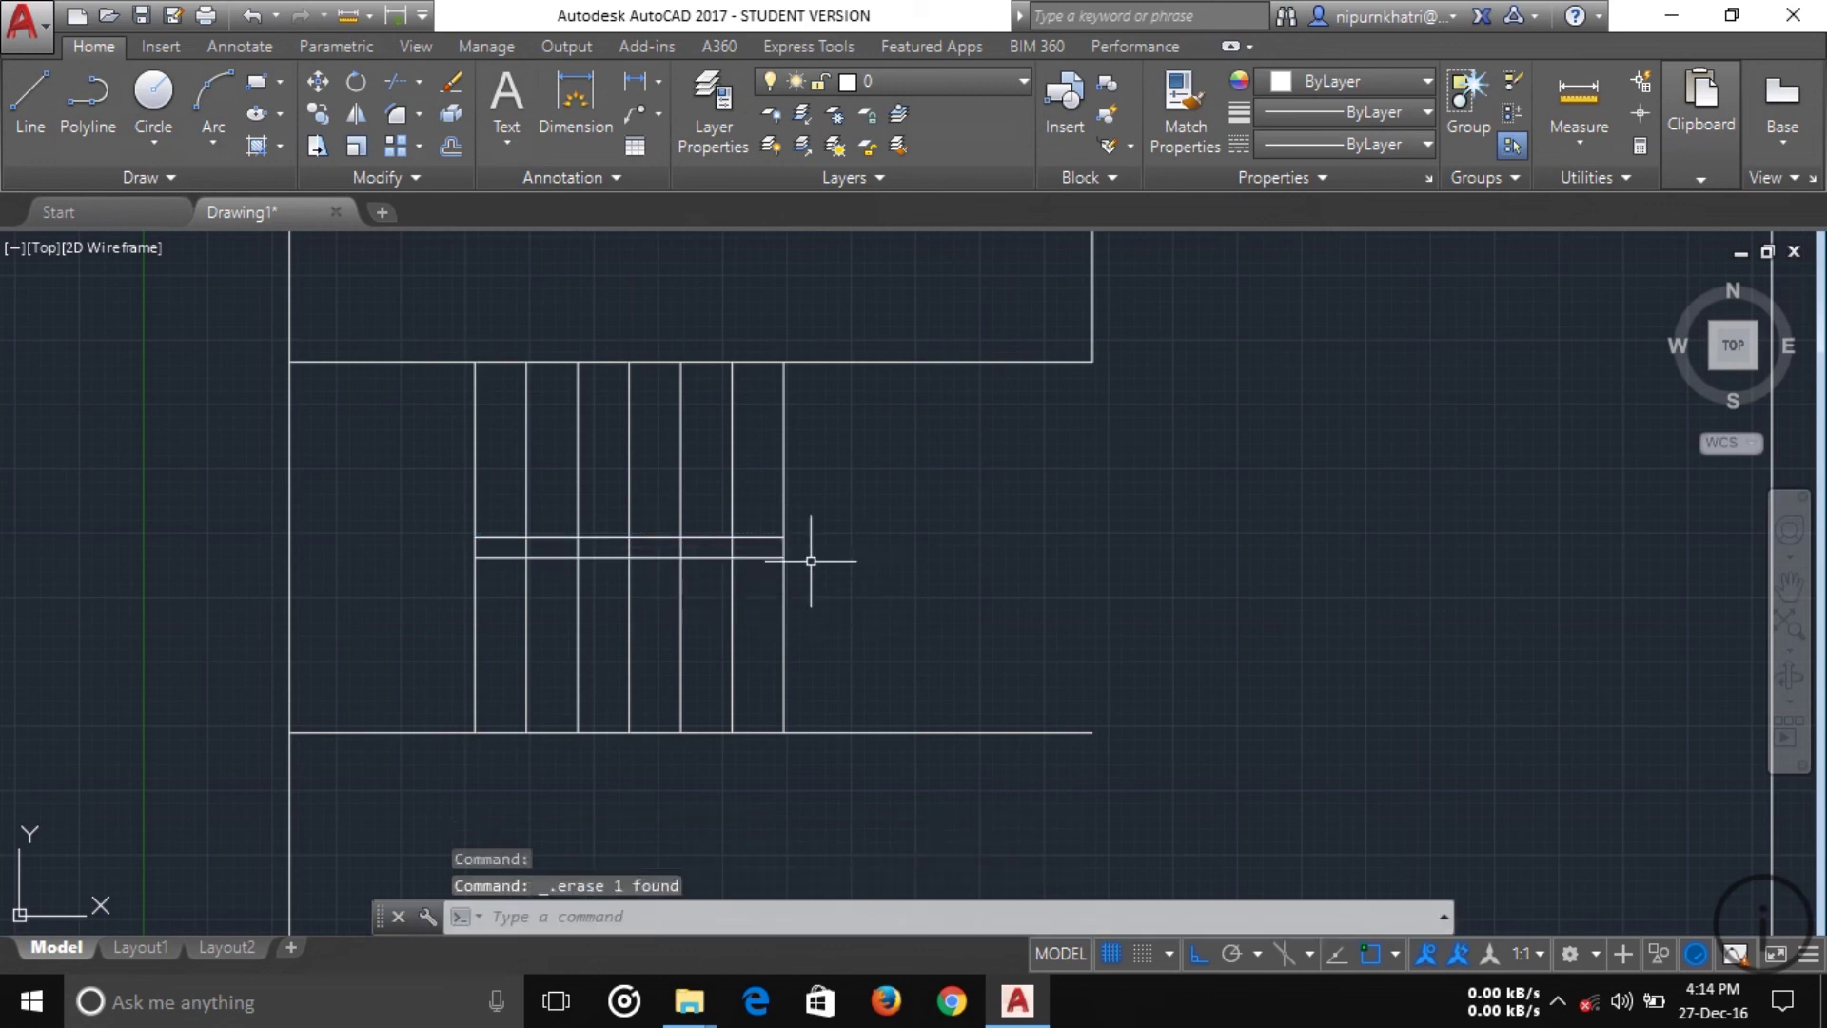
scroll(627, 554, up, 4)
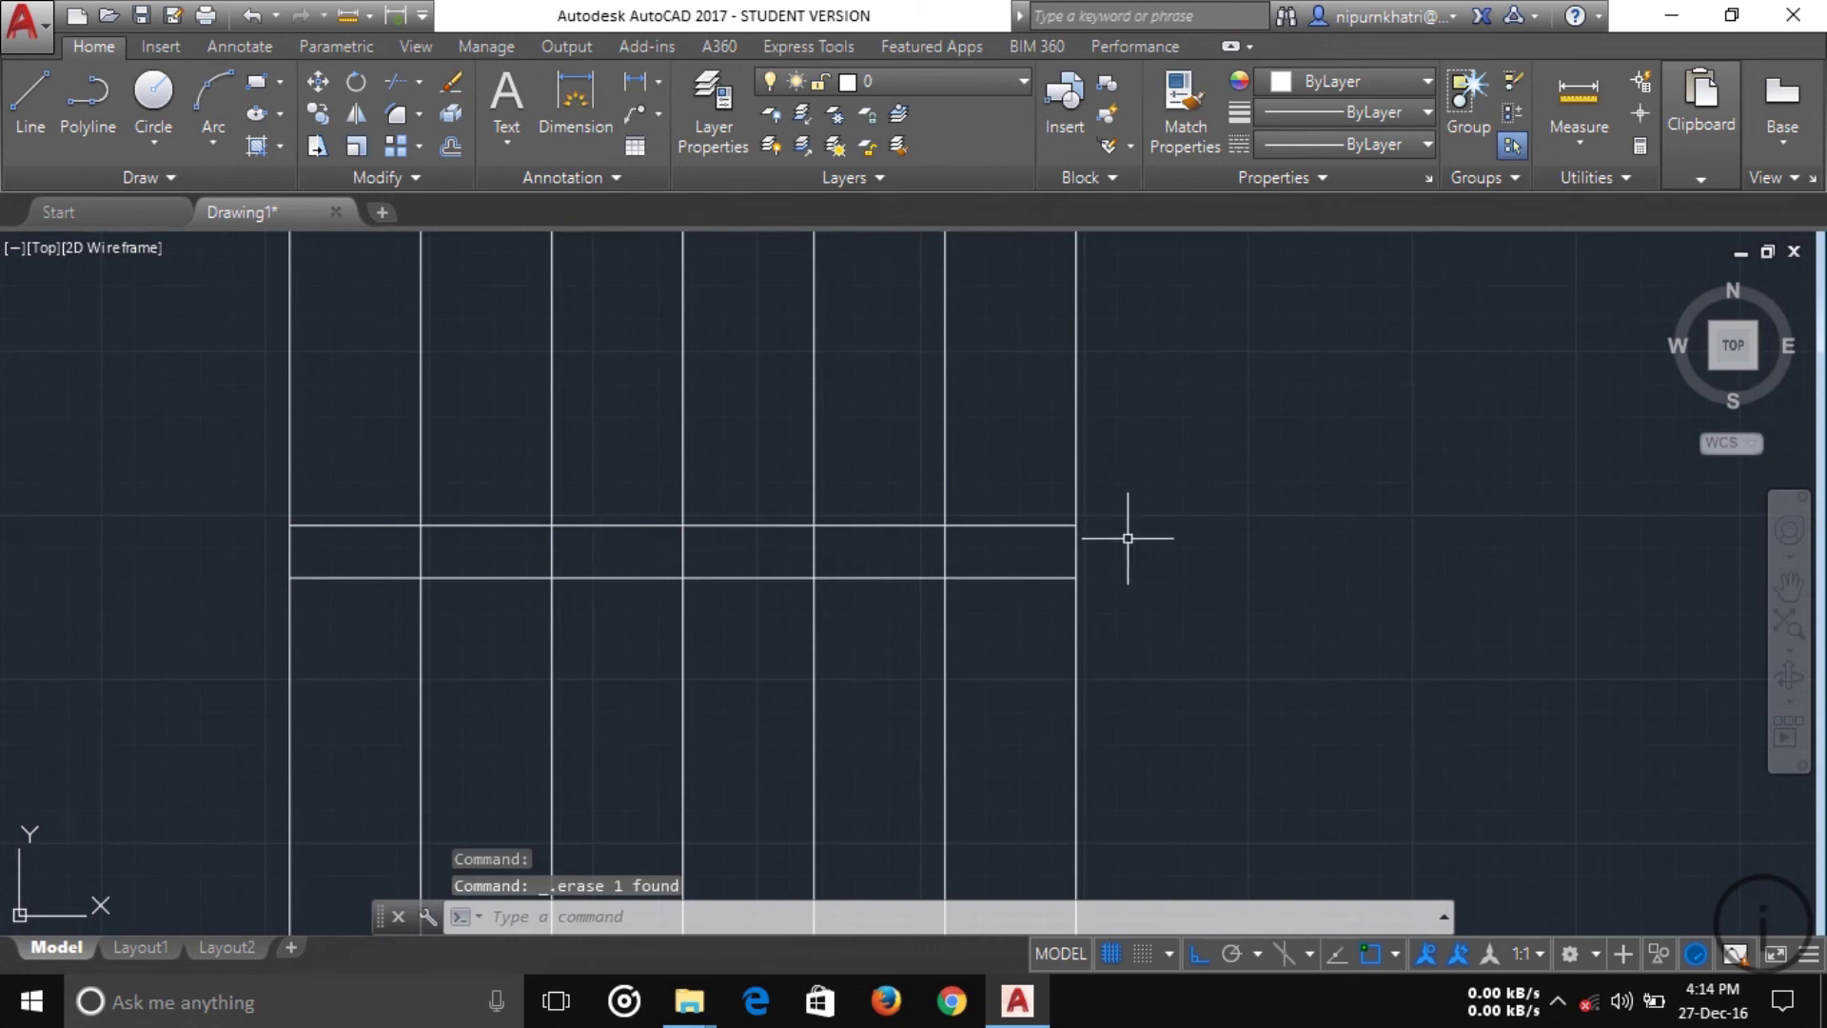
key(Return)
key(Return)
click(1166, 545)
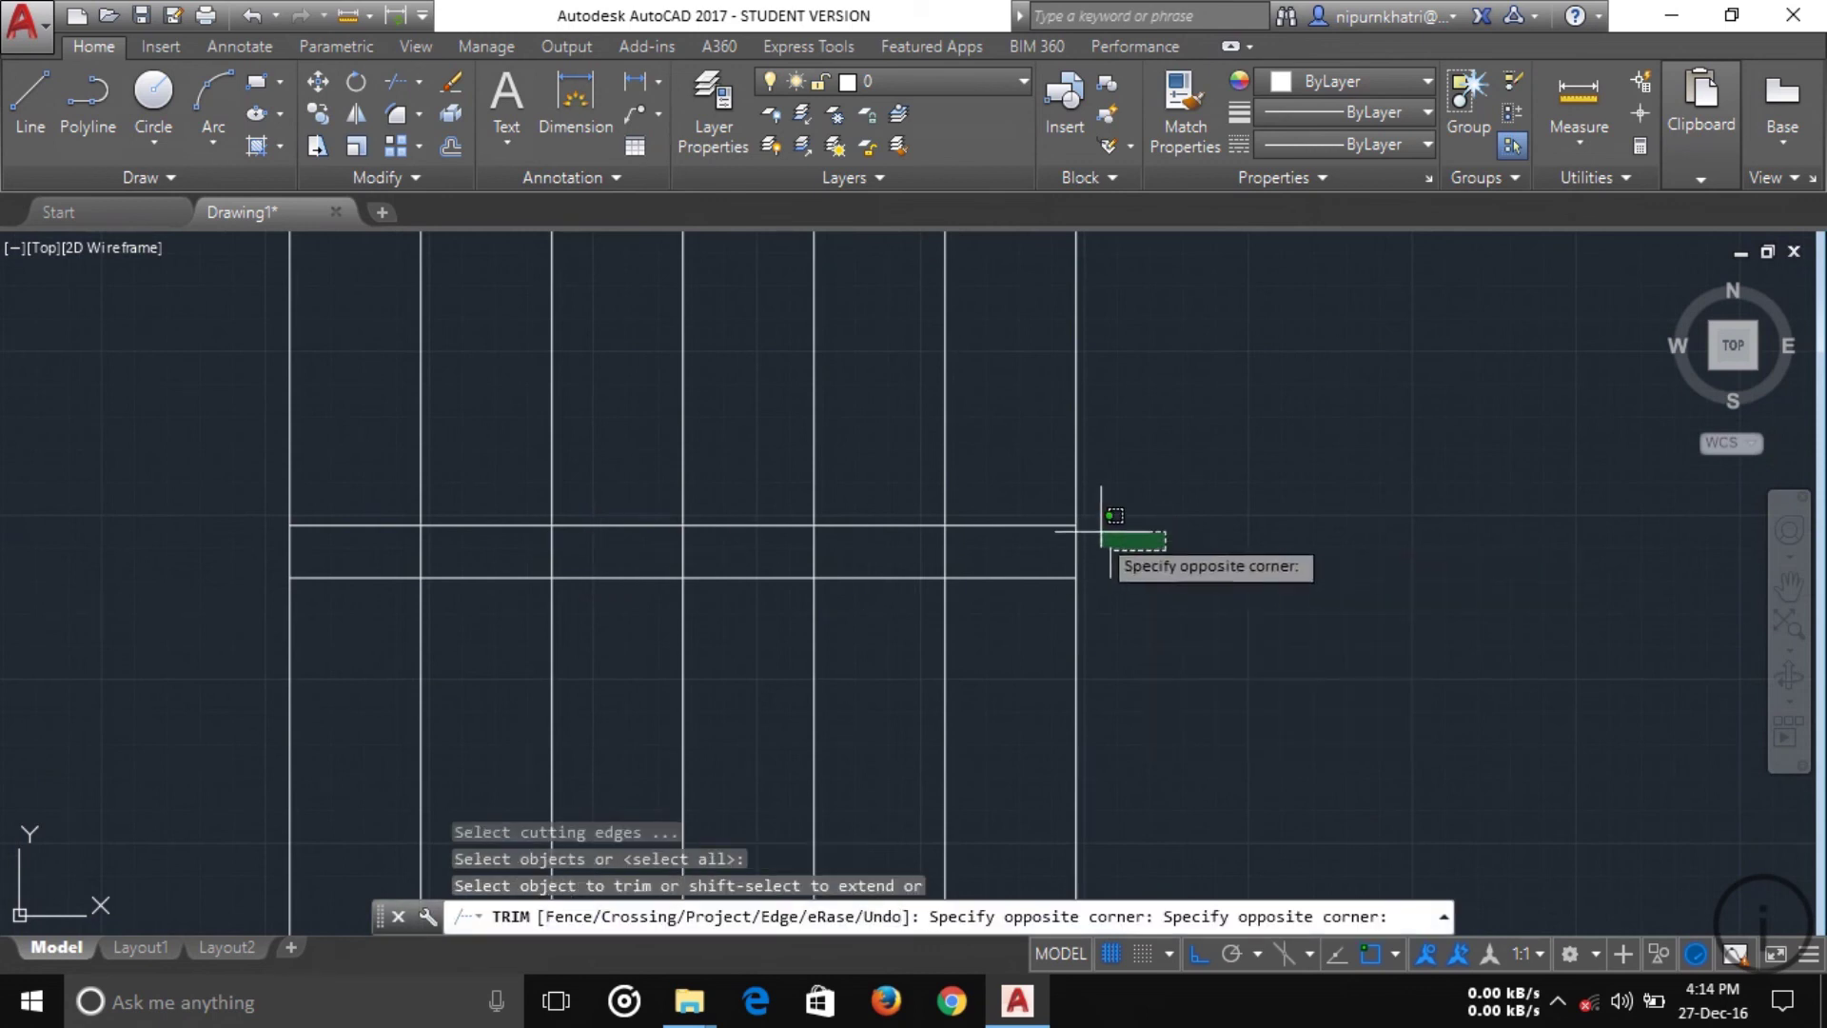
click(246, 541)
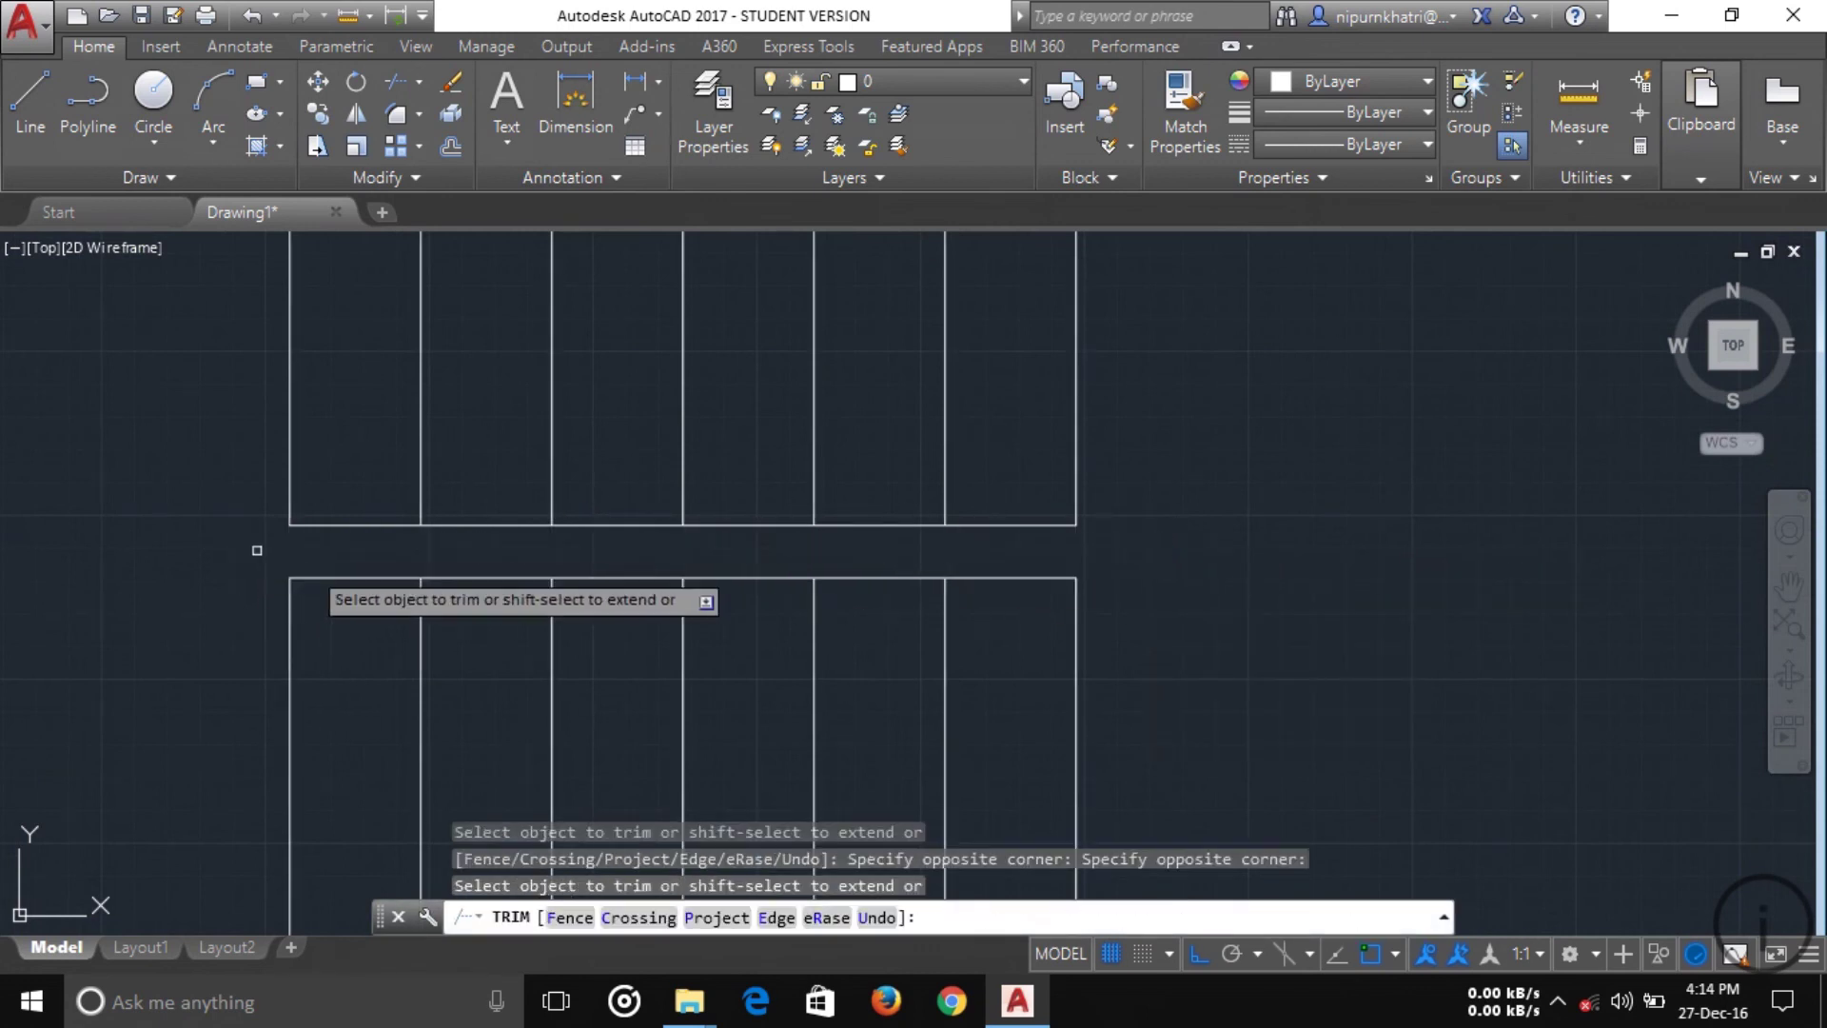
scroll(1031, 537, down, 2)
scroll(1032, 537, down, 4)
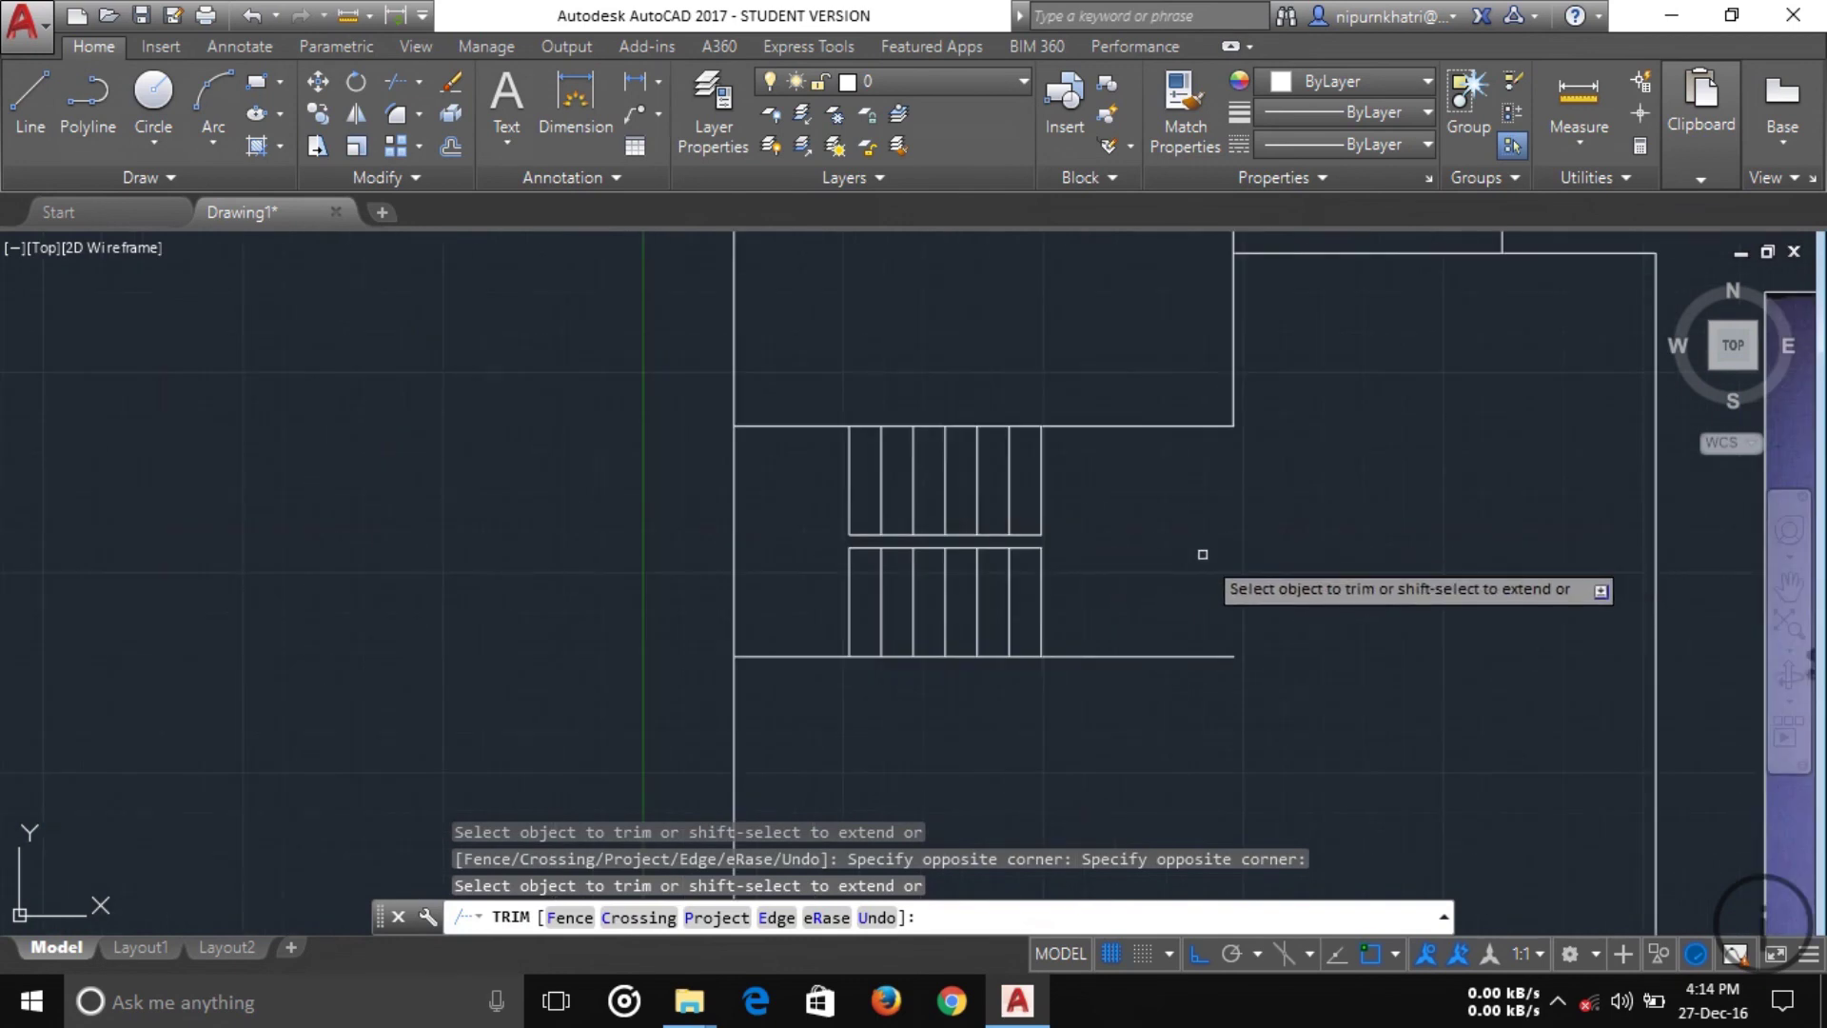
middle_drag(1203, 554, 1082, 564)
scroll(1082, 564, down, 2)
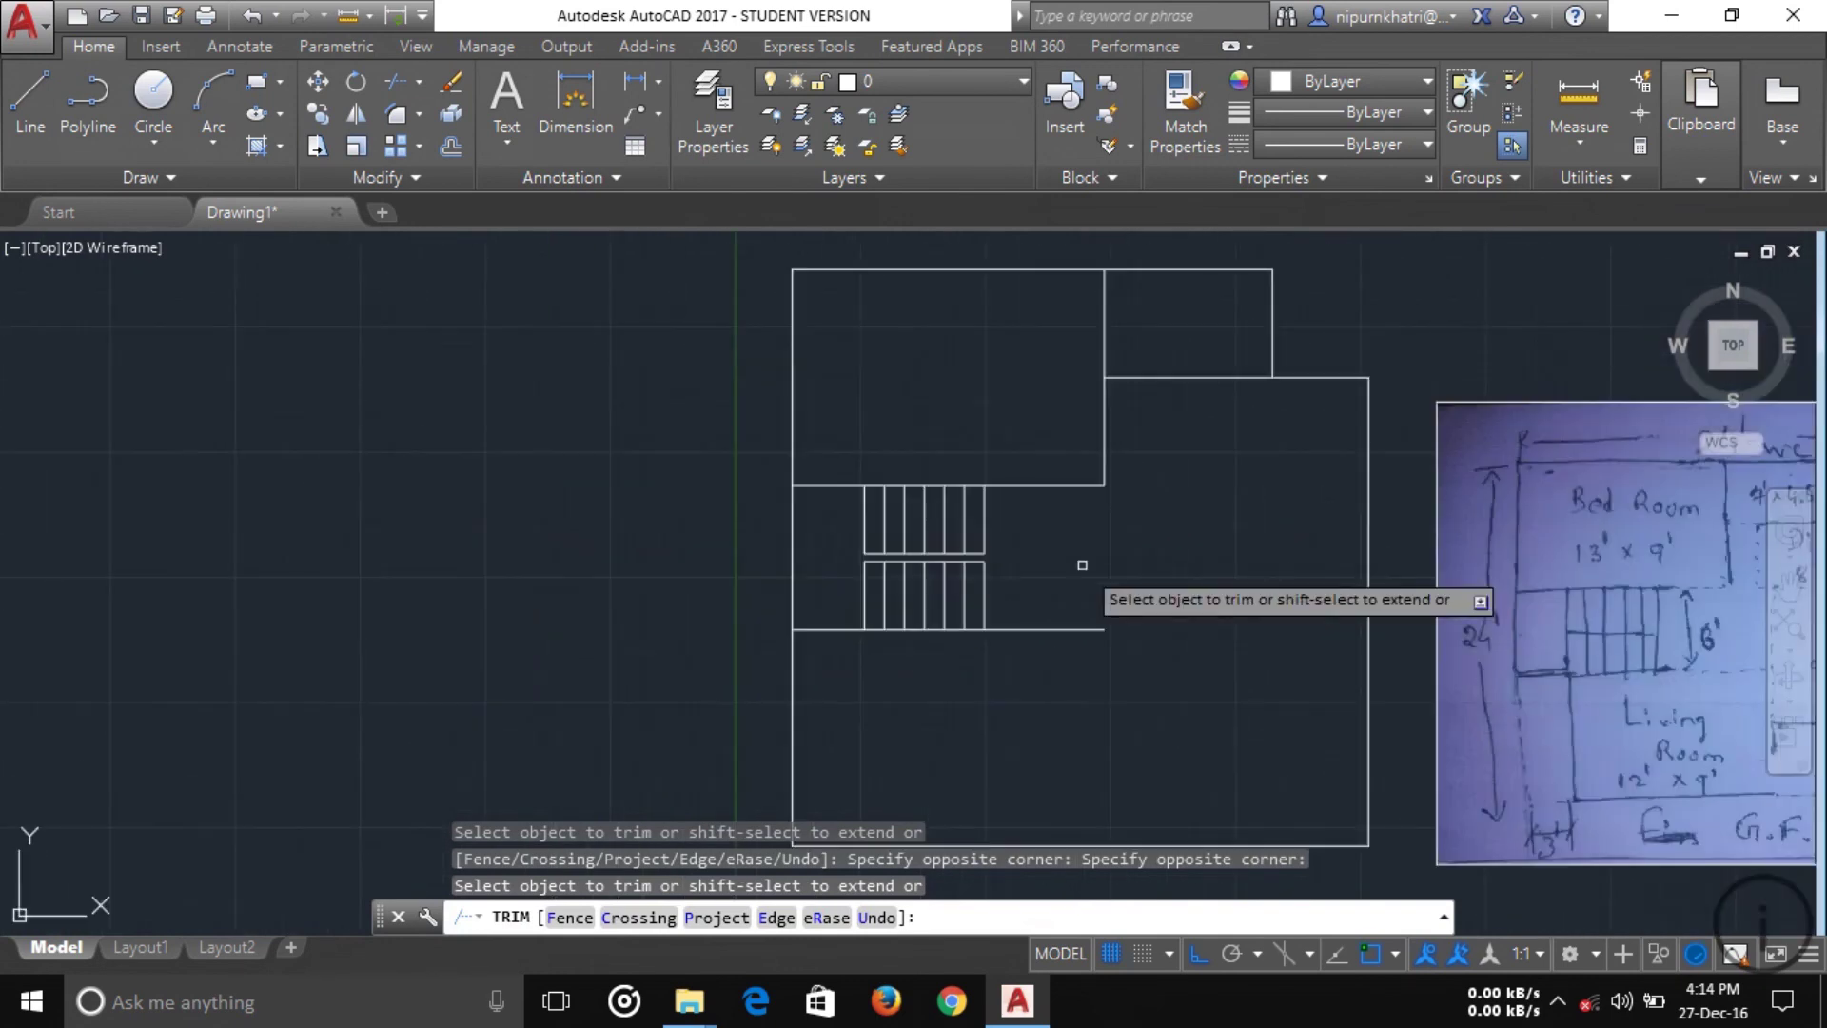
middle_drag(1082, 546, 926, 558)
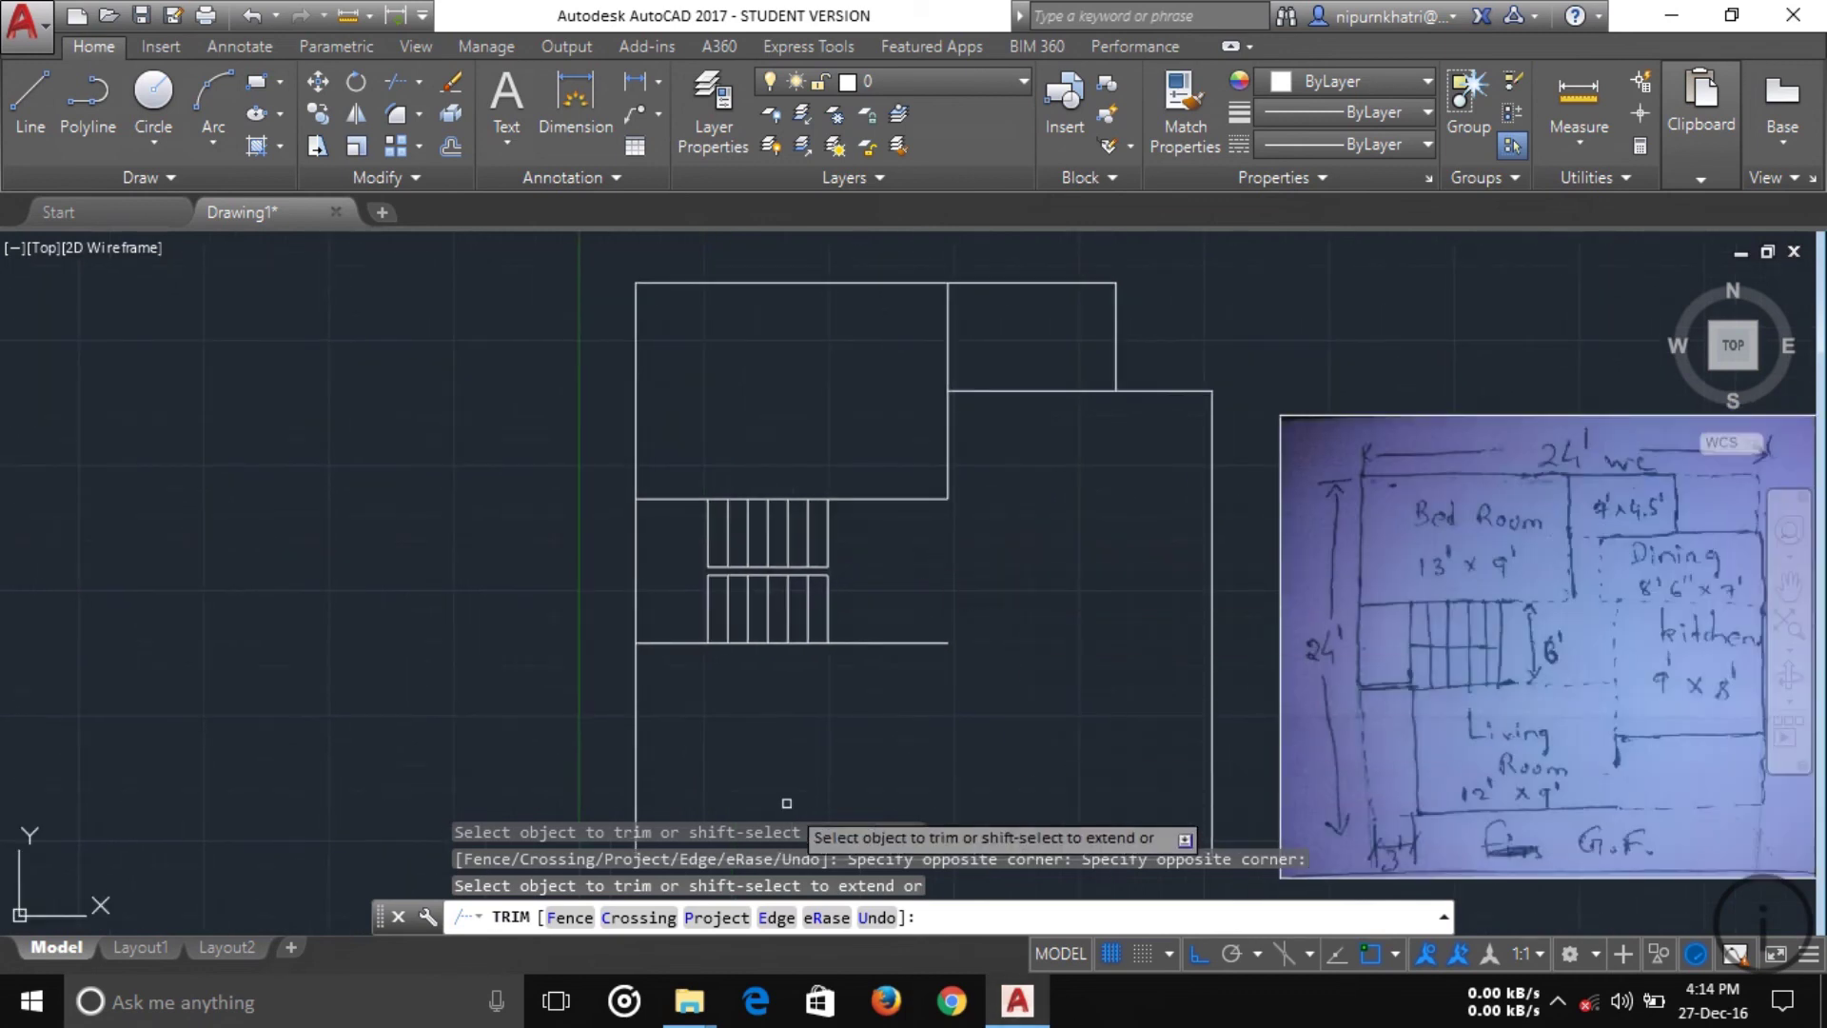
key(Escape)
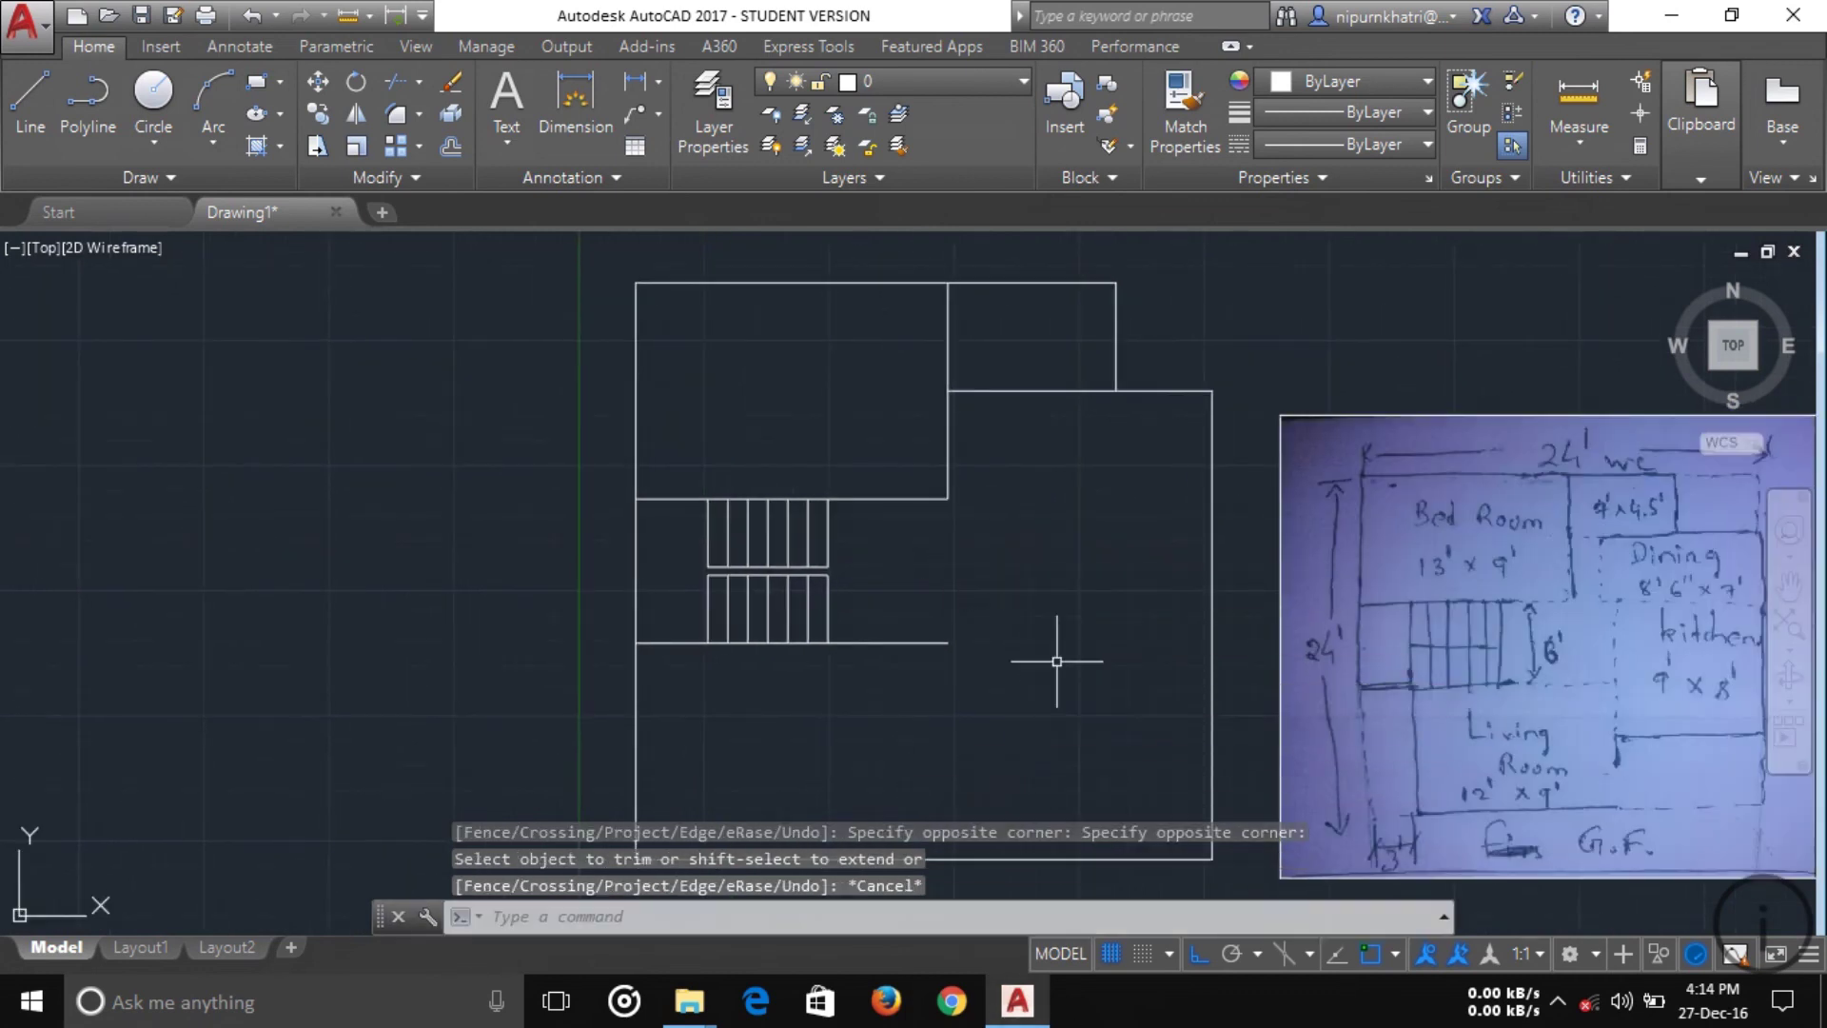